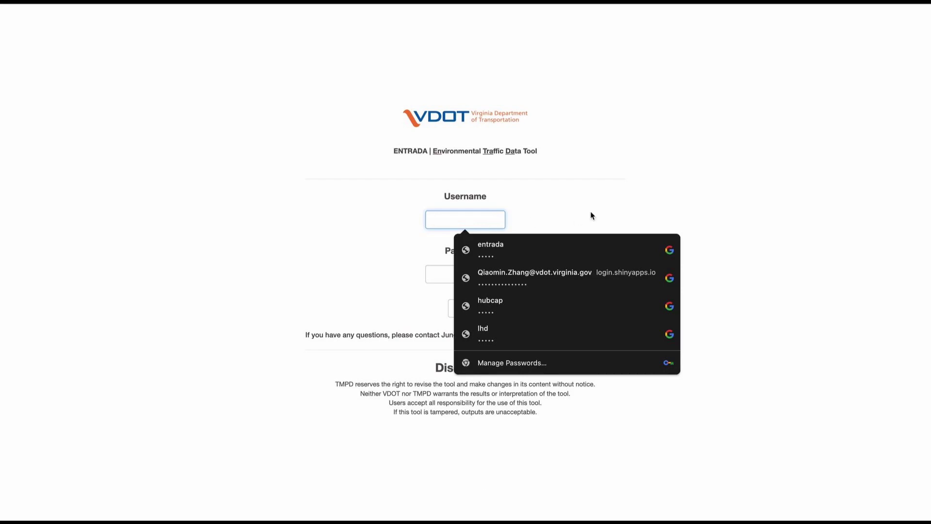
Log in to ENTRADA with the saved username and password and dismiss the announcement.
click(588, 212)
click(484, 220)
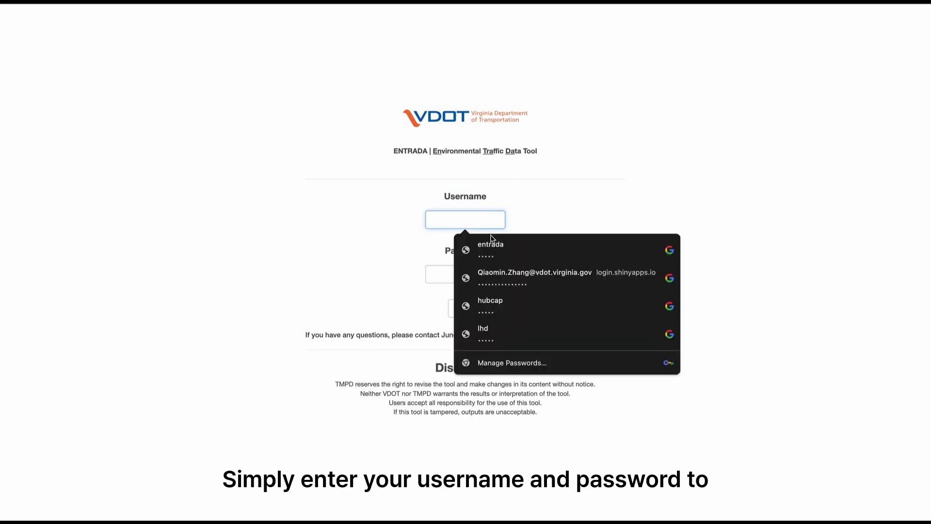
click(491, 243)
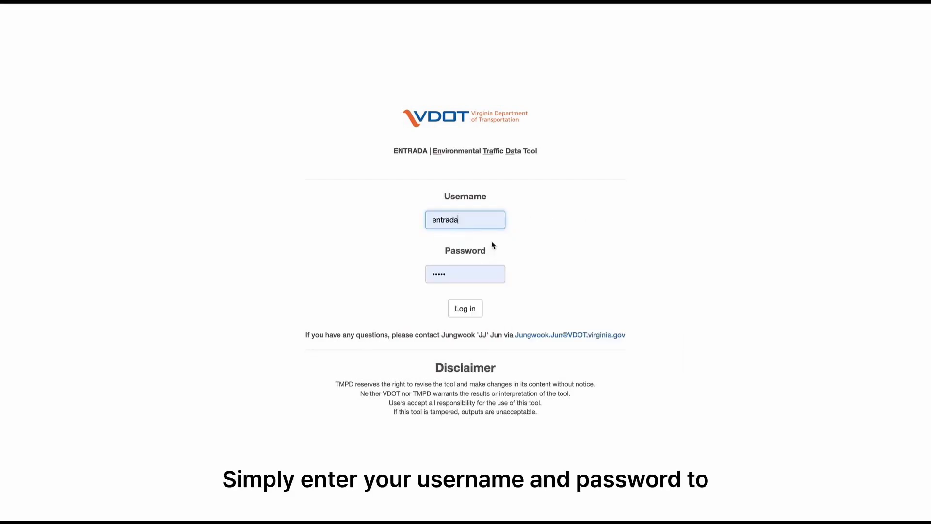
click(477, 309)
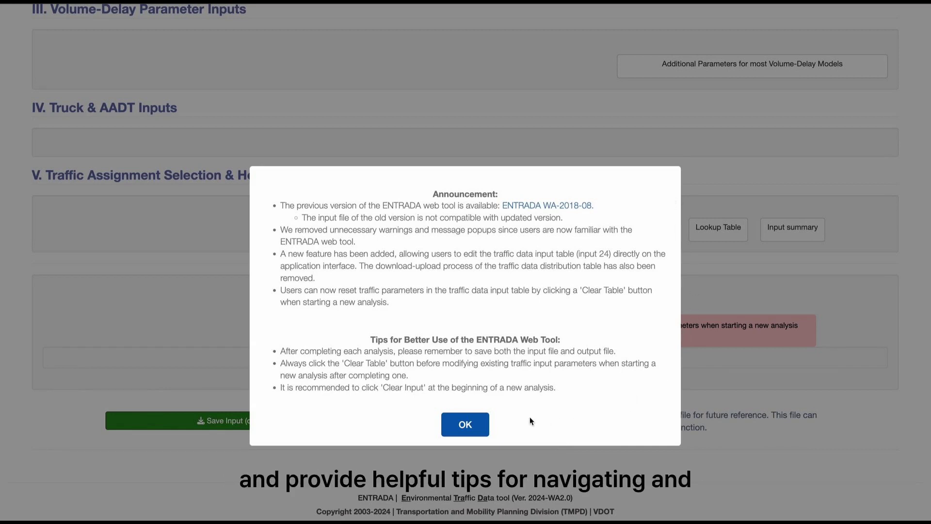
click(489, 429)
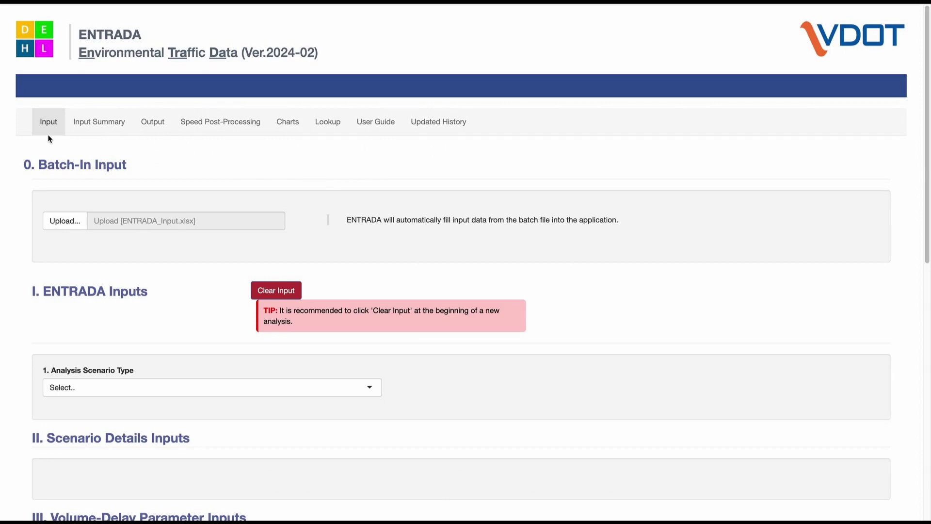
Look through the Input Summary, Output, Speed Post-Processing, Charts, Lookup, User Guide and Updated History pages.
click(98, 128)
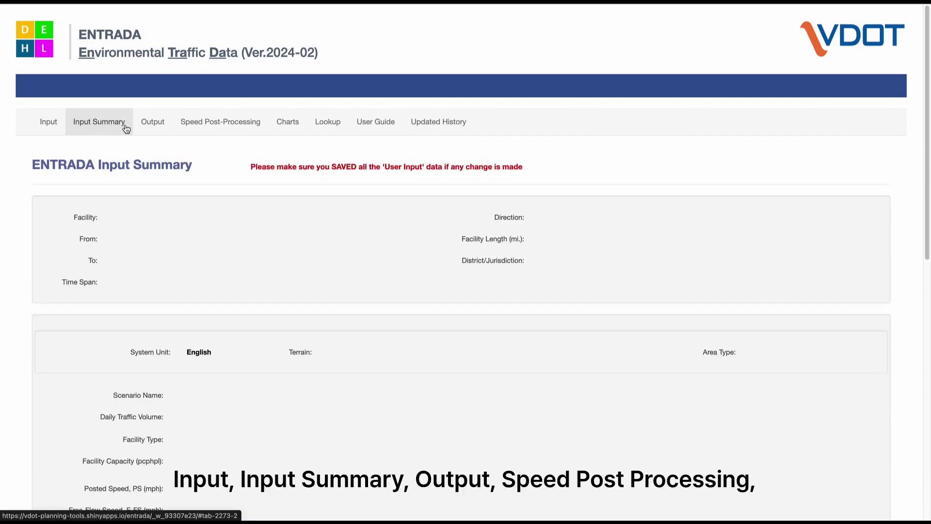
click(161, 128)
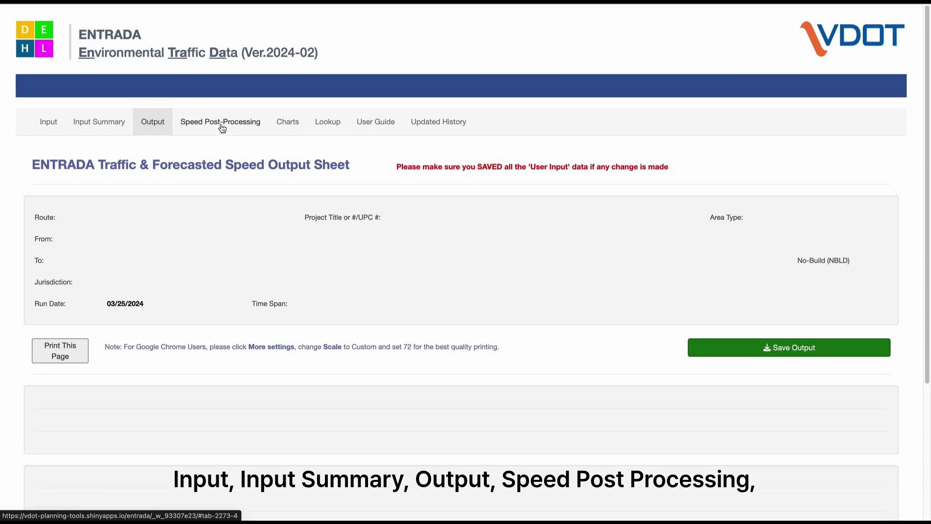
click(246, 127)
click(290, 129)
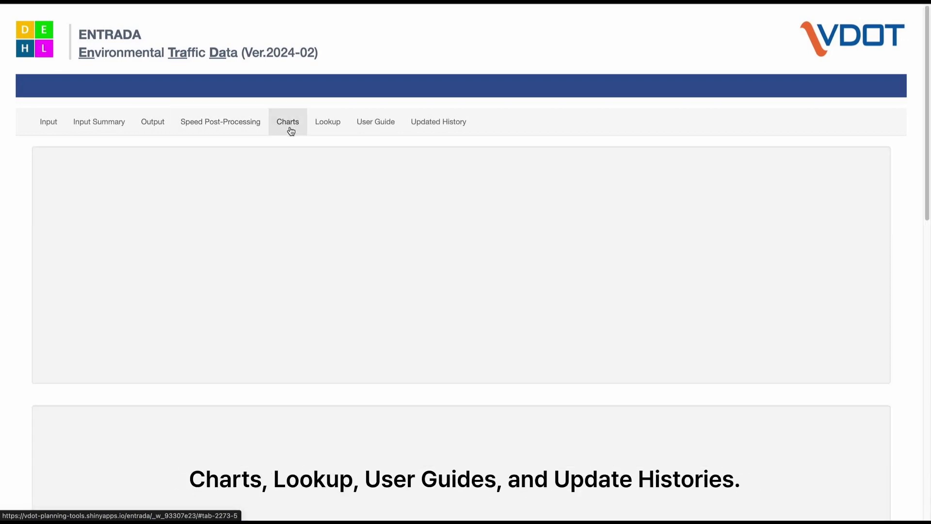
click(329, 129)
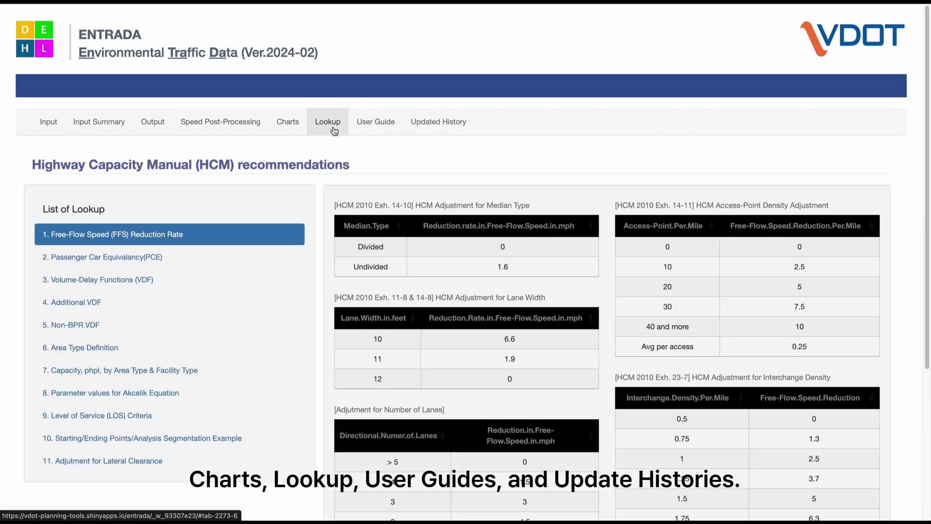
click(390, 131)
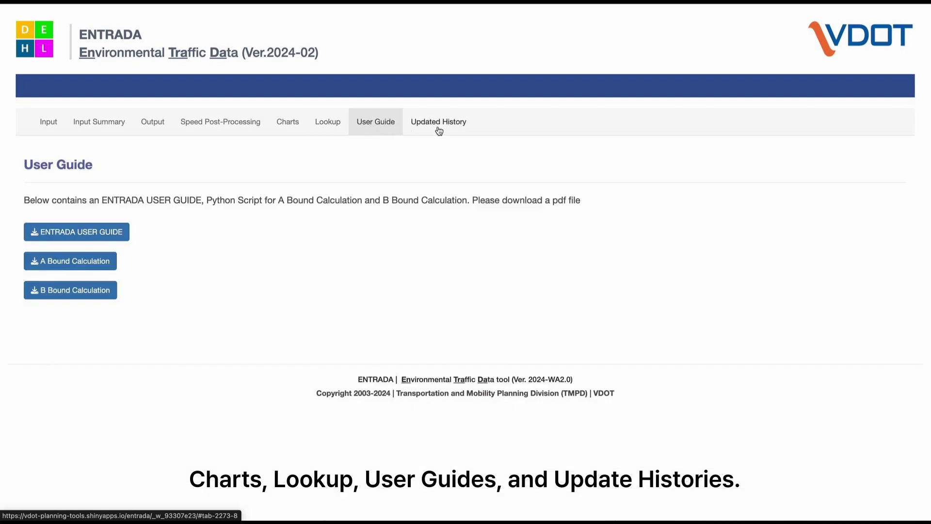
click(461, 130)
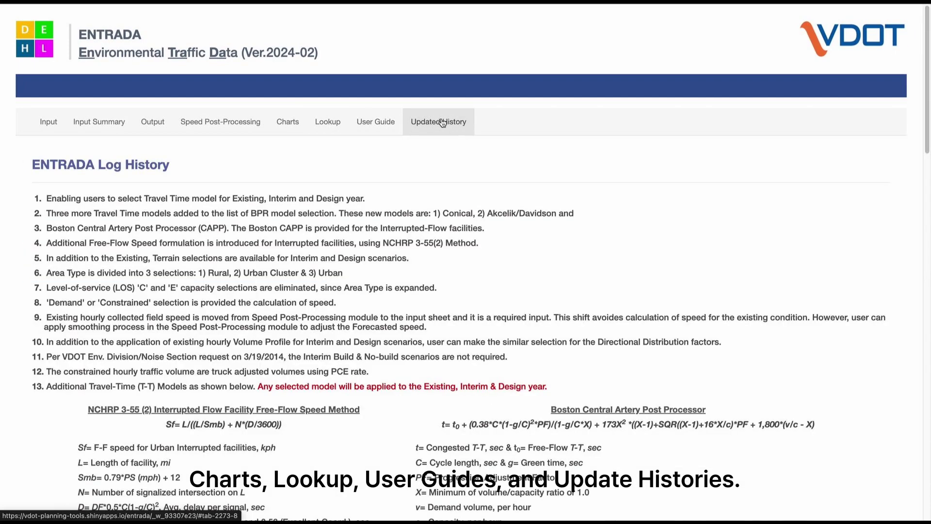
Return to the Input page and review its sections from Batch-In Input down to saving the input.
click(54, 134)
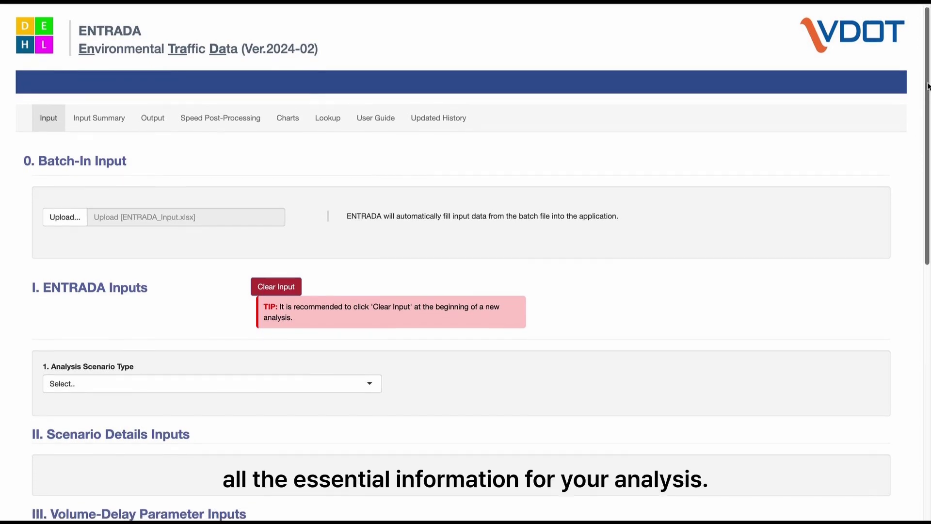
scroll(660, 493, down, 2)
scroll(661, 493, down, 3)
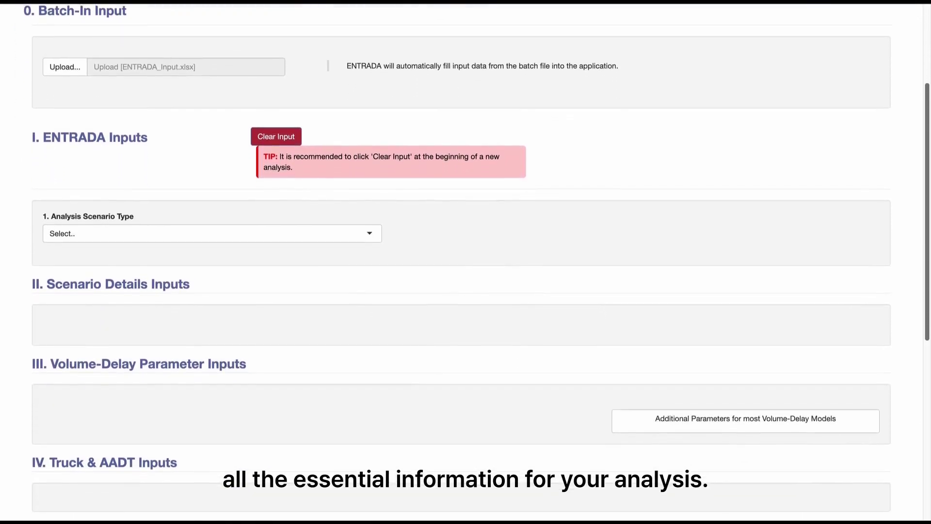
scroll(473, 263, down, 3)
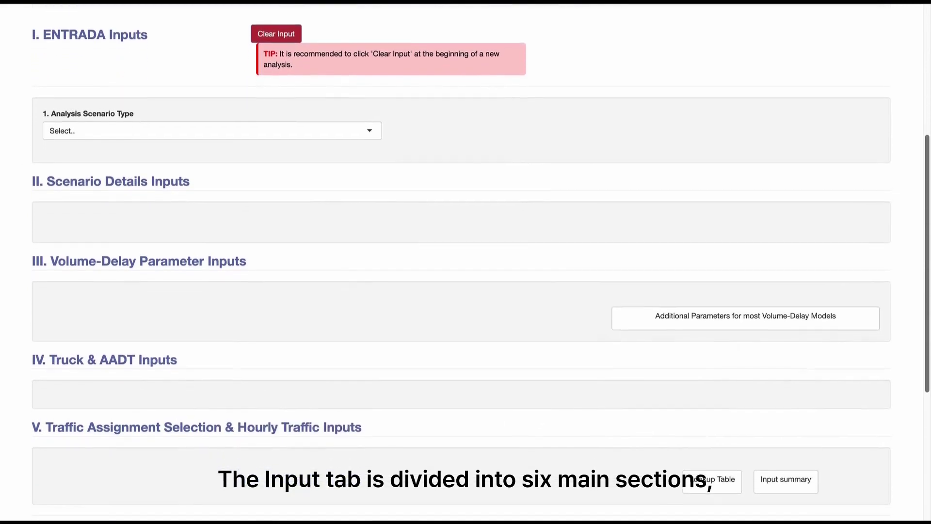
scroll(465, 261, down, 3)
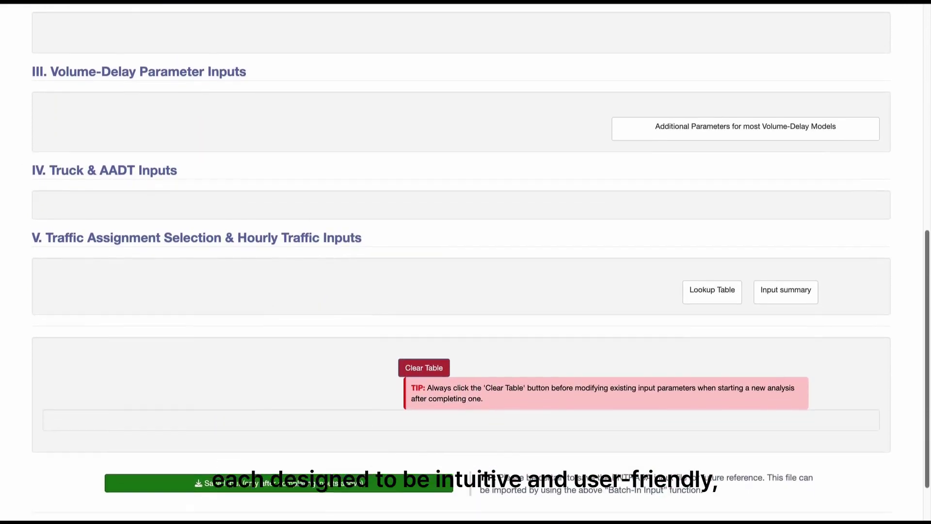
scroll(466, 262, down, 1)
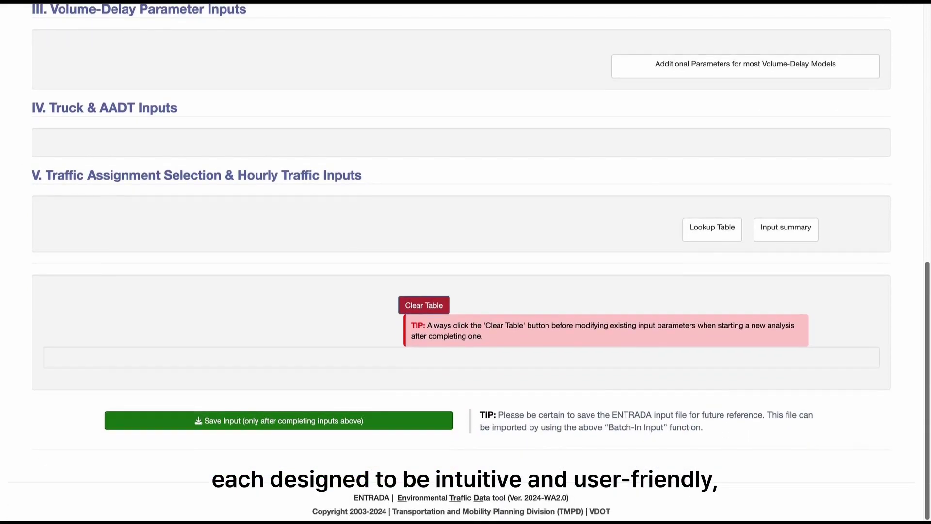
scroll(466, 262, up, 8)
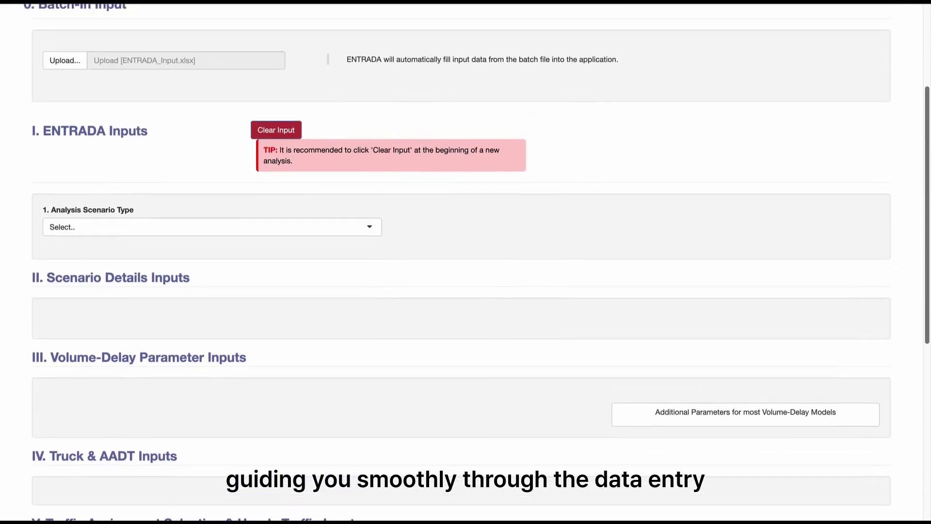
scroll(465, 262, up, 4)
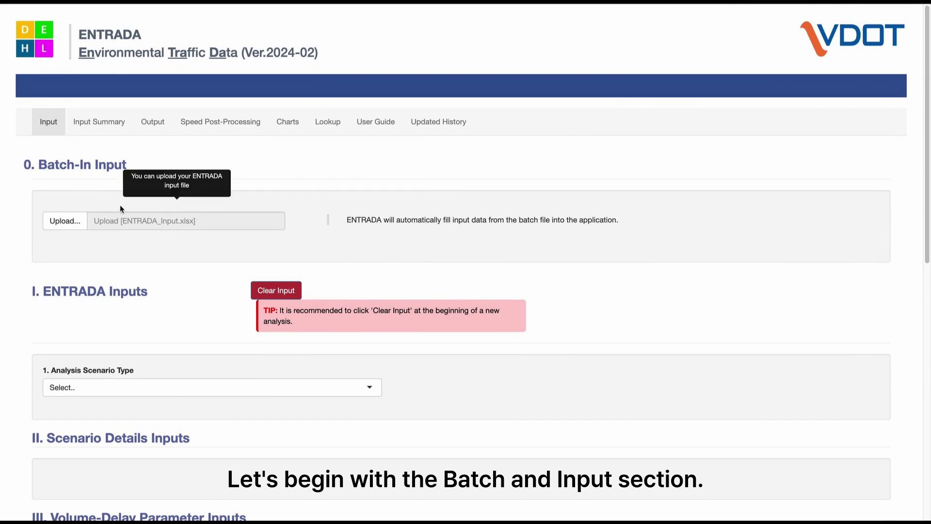
Upload ENTRADA_Project for testing_Input_Ver2023.xlsx as the batch input and review the automatically filled fields.
click(75, 225)
click(226, 67)
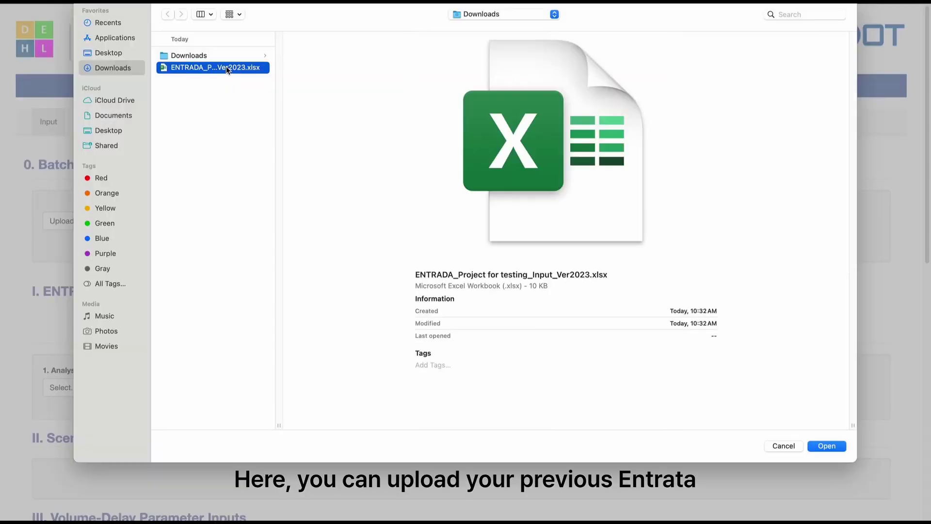
click(827, 447)
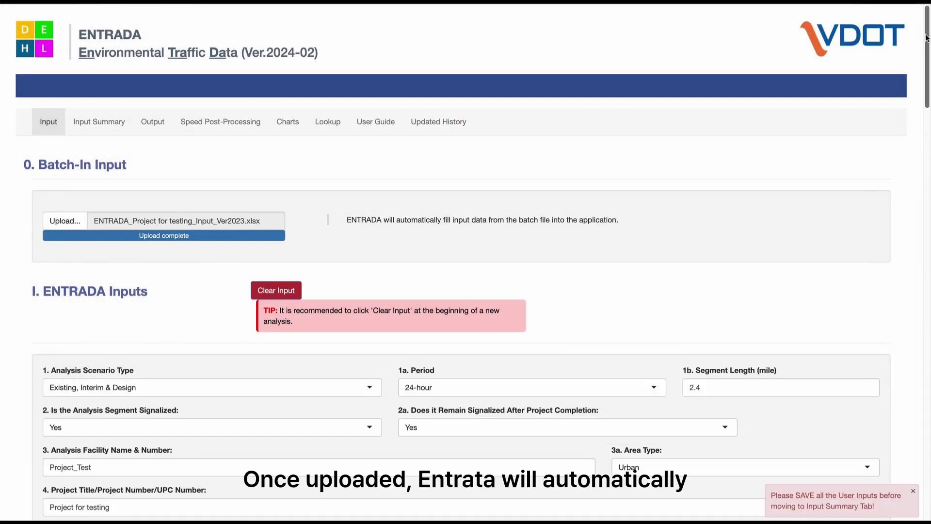
drag(927, 37, 926, 412)
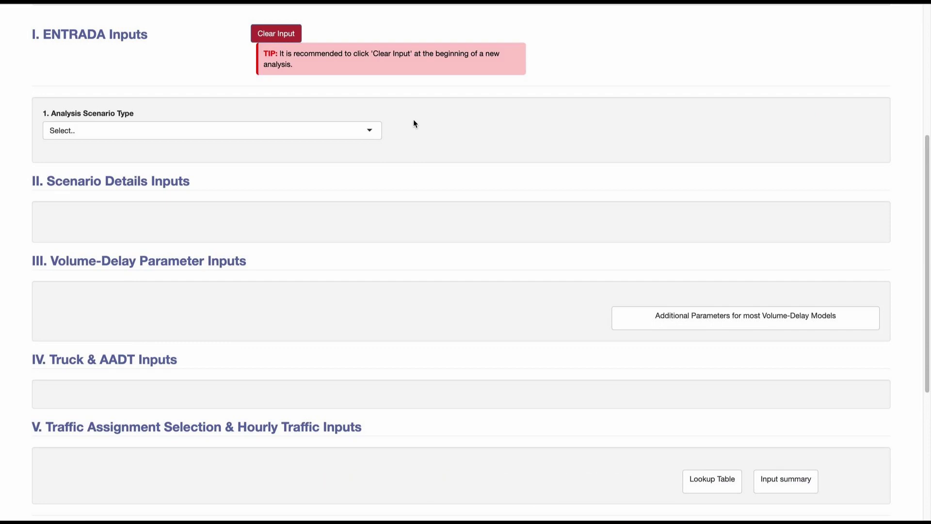
Set the analysis scenario type to Existing, Interim & Design, with a 24-hour period and a segment length of 2.4 miles.
click(375, 132)
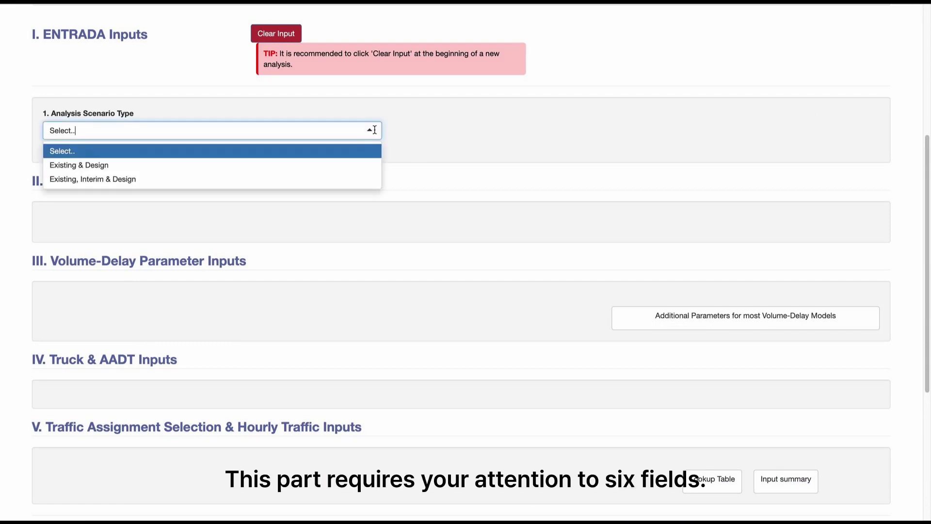
click(367, 179)
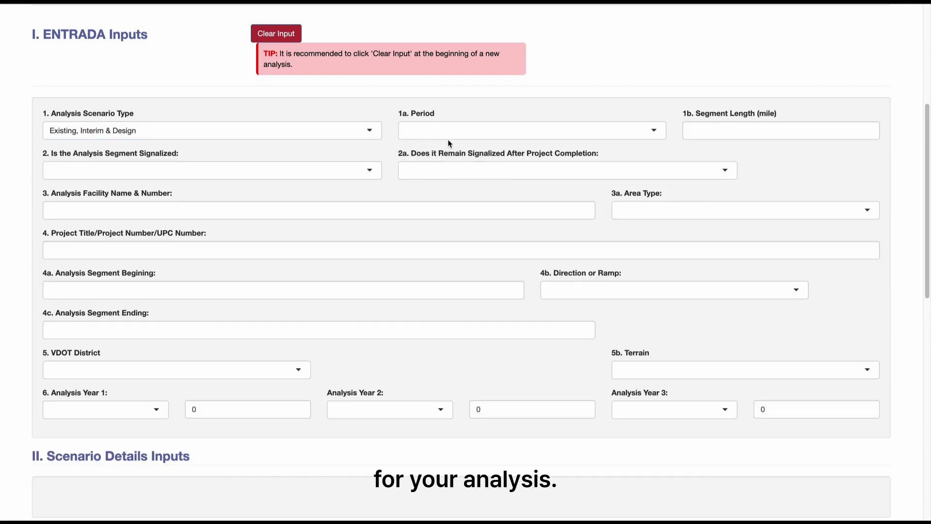
click(451, 137)
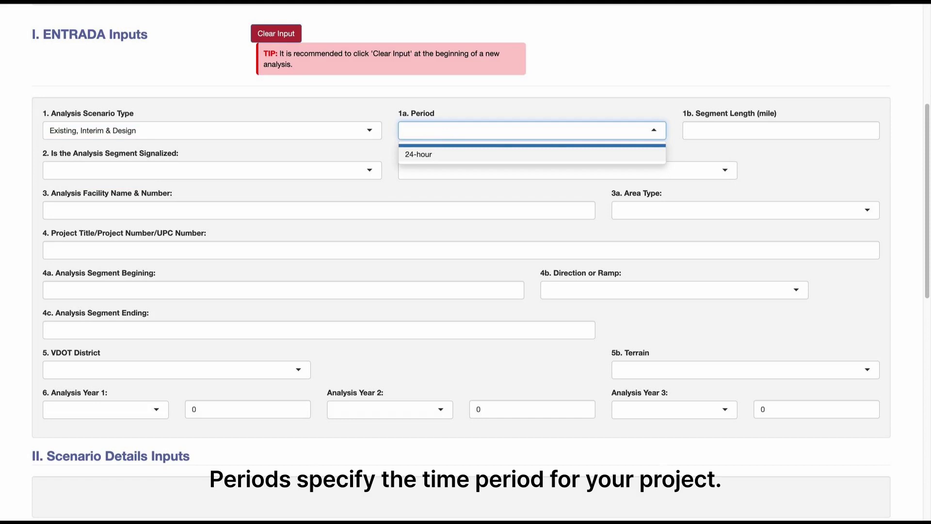
key(Return)
key(Tab)
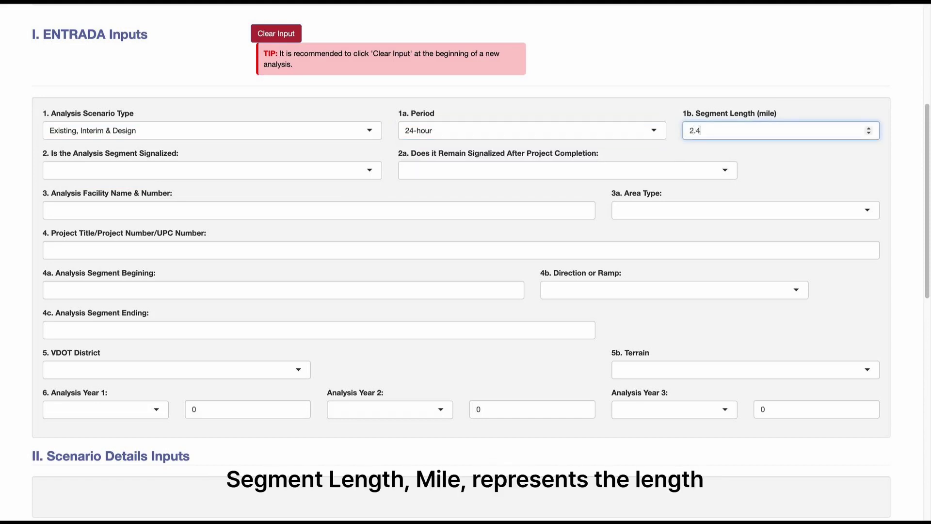
mouse_move(702, 138)
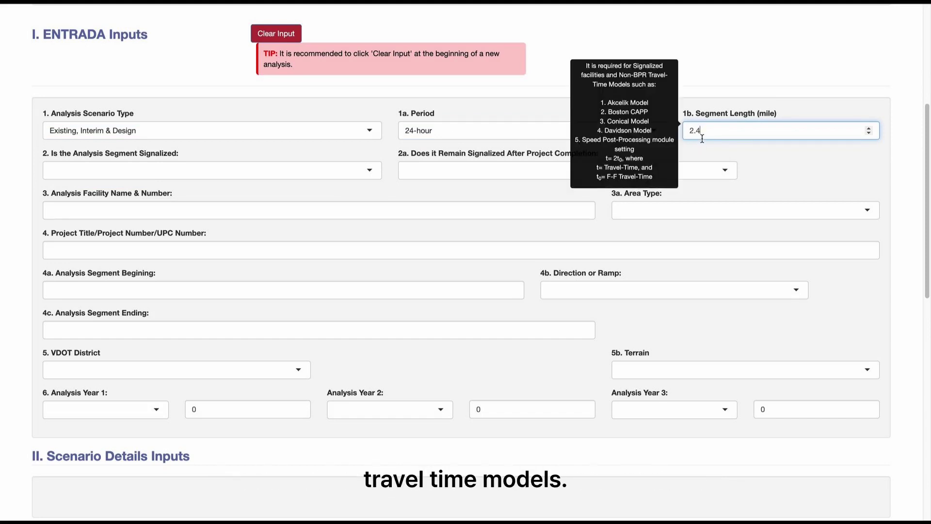
Specify Yes for the analysis segment being signalized and Yes for remaining signalized after project completion.
key(Tab)
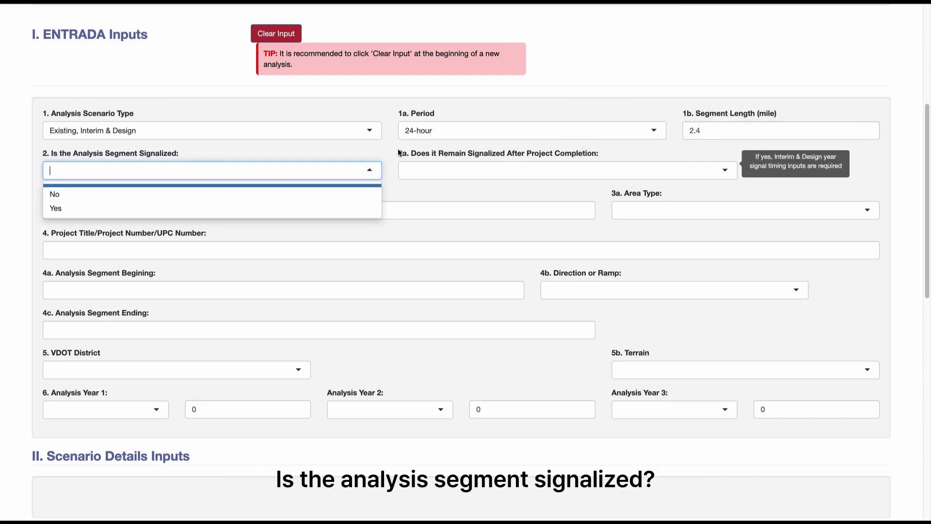
click(259, 209)
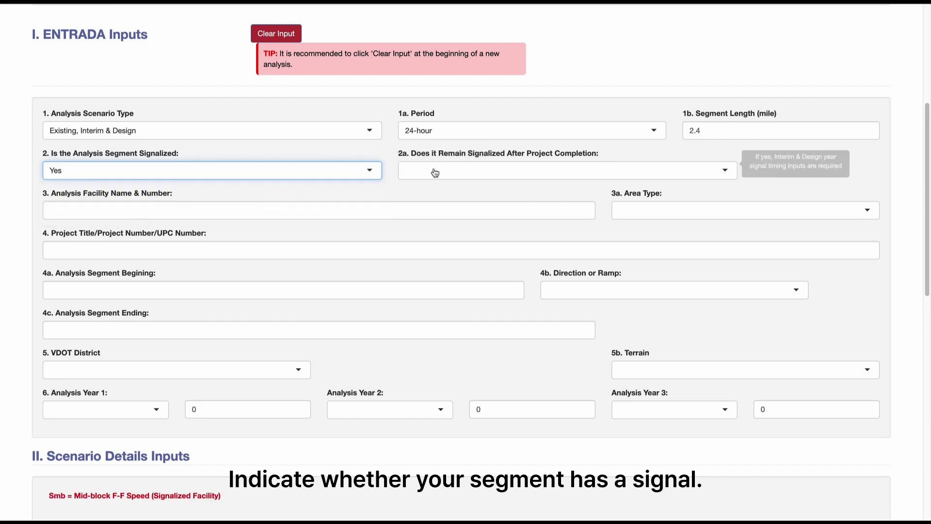
click(457, 169)
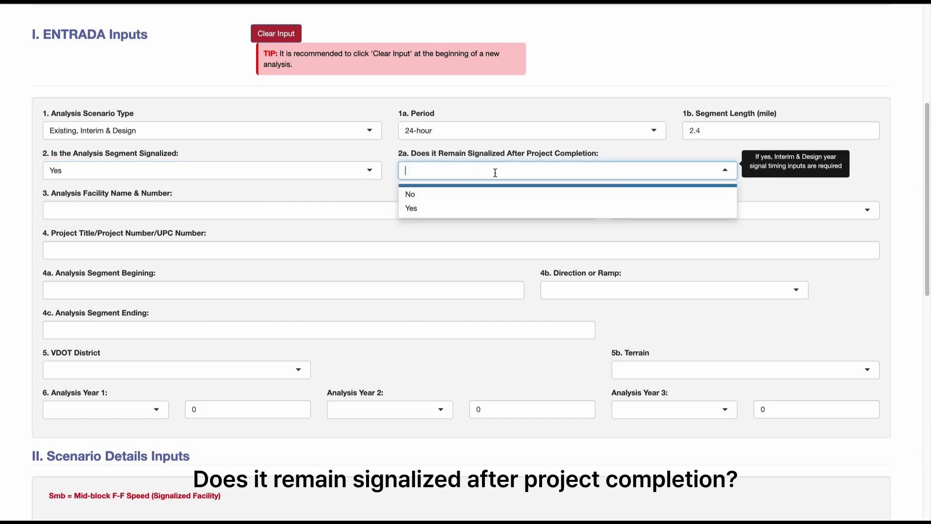
click(491, 207)
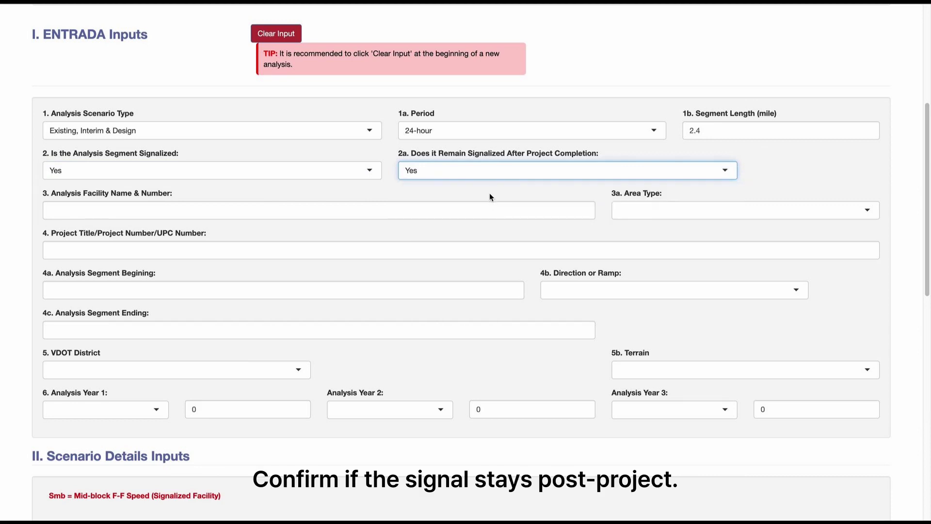
Fill in Project_Test as the analysis facility name, Urban as the area type and Project for testing as the project title.
click(246, 210)
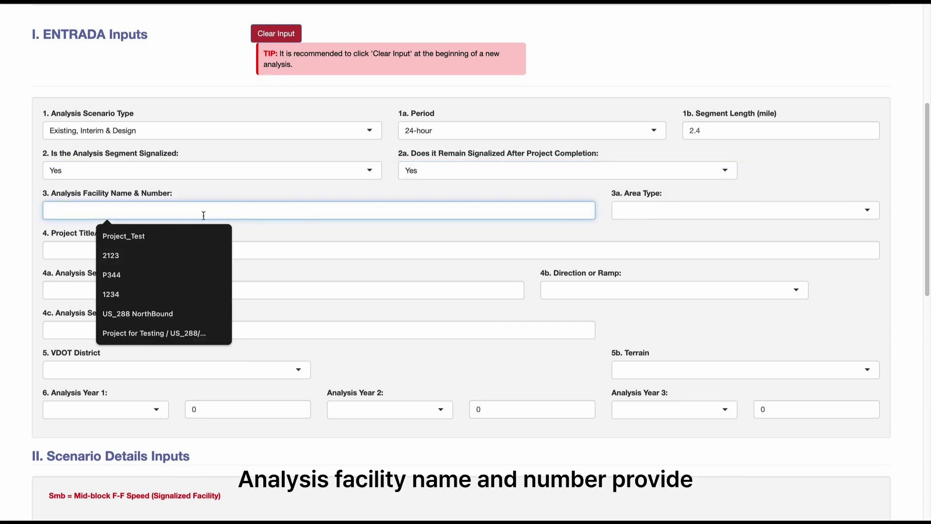
click(194, 236)
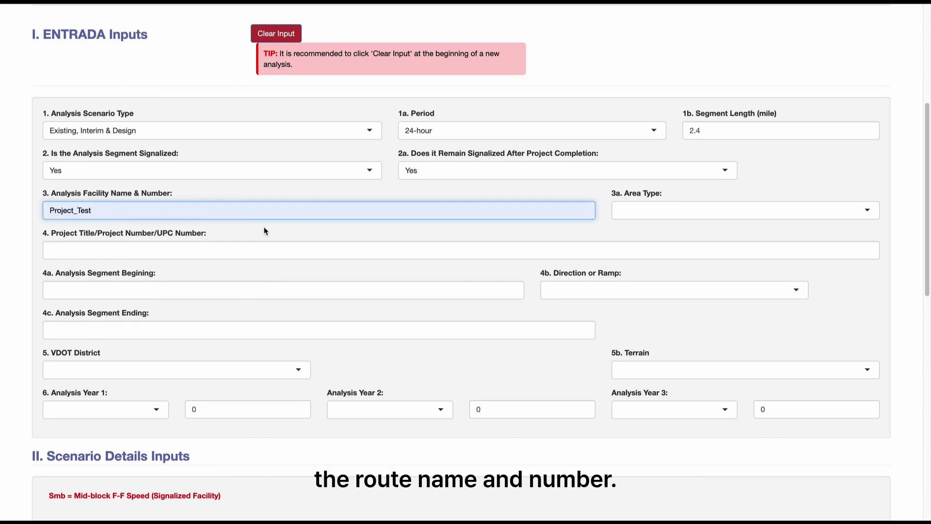
click(687, 210)
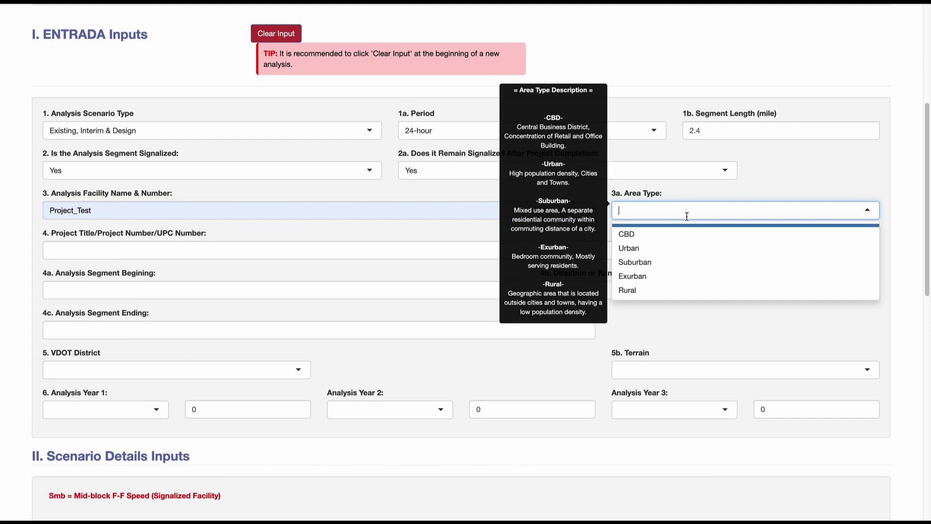
click(678, 248)
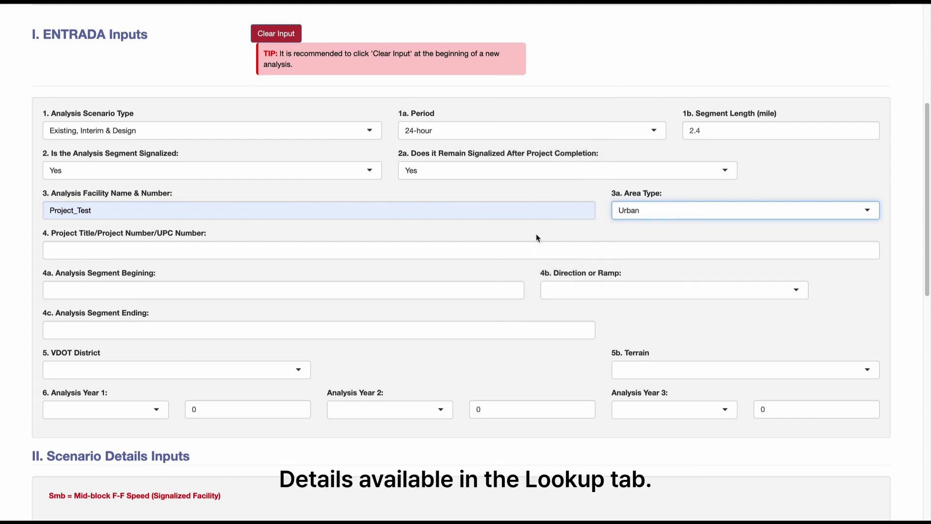
click(152, 250)
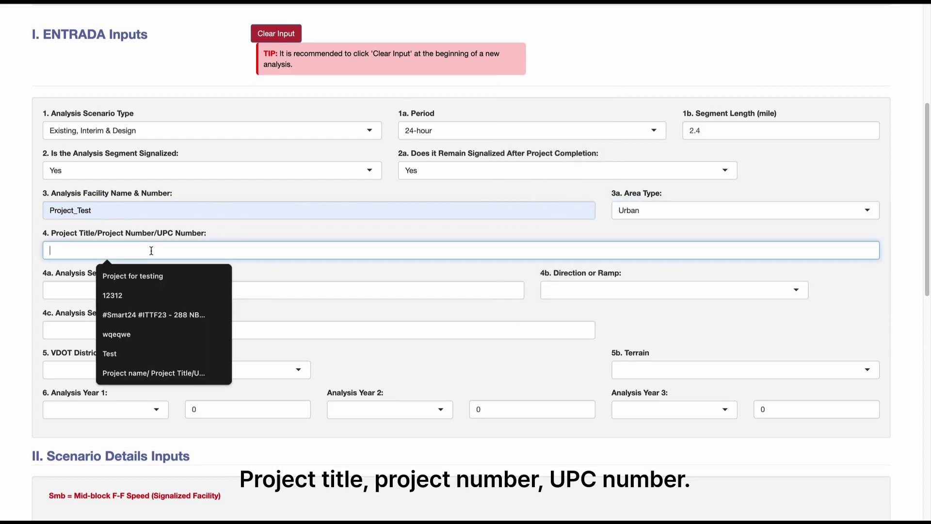
click(154, 275)
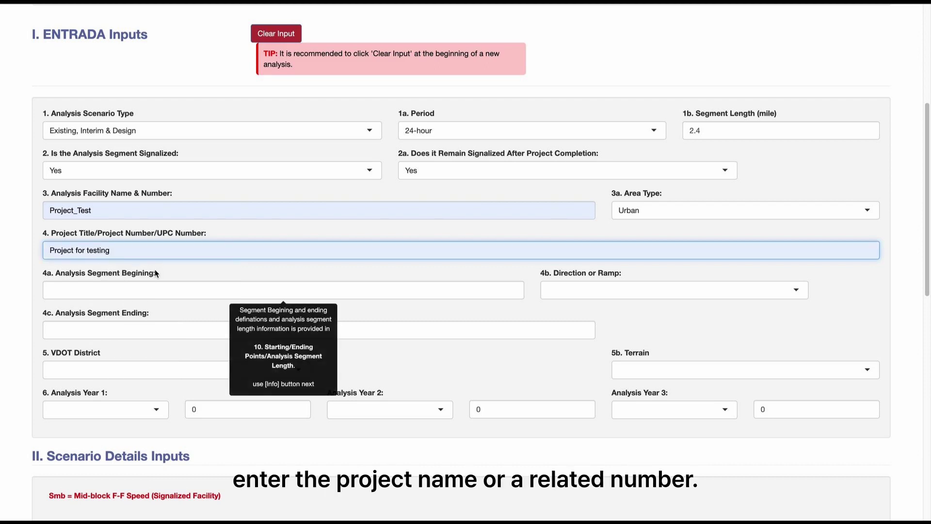
Enter Here/ Route 7 as the analysis segment beginning and There as the segment ending, with Northbound as the direction.
click(138, 290)
click(133, 355)
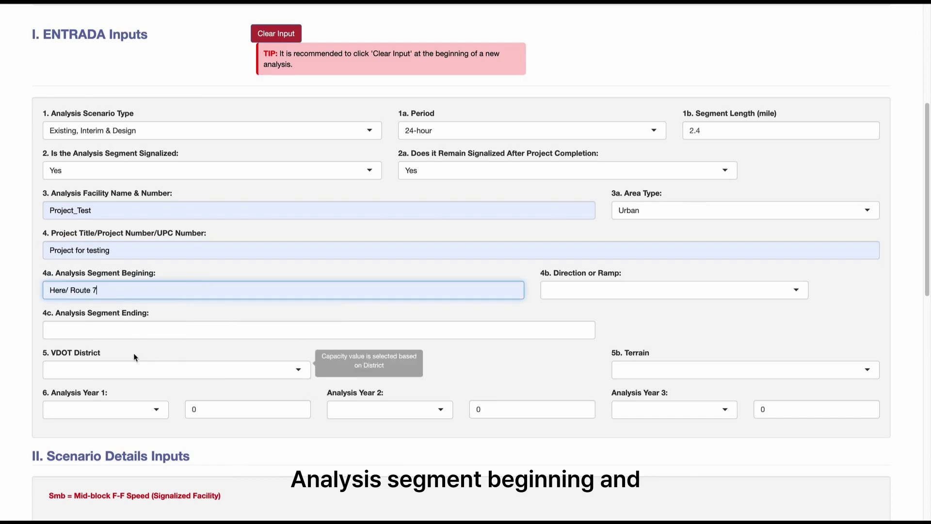
click(131, 332)
click(131, 355)
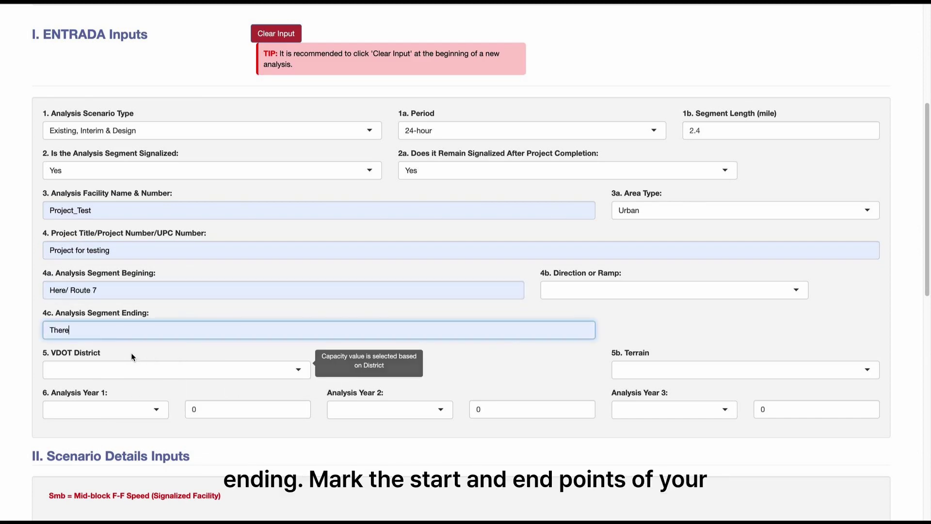
click(638, 293)
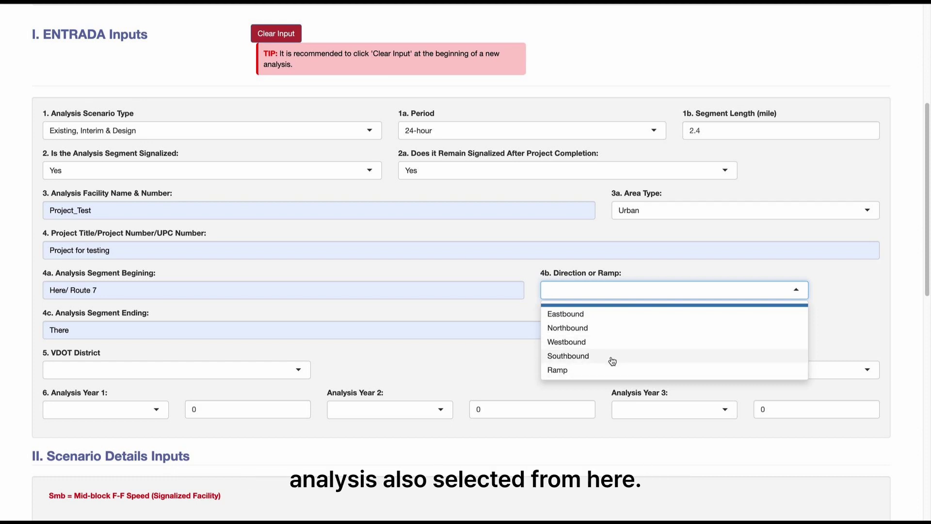
click(604, 330)
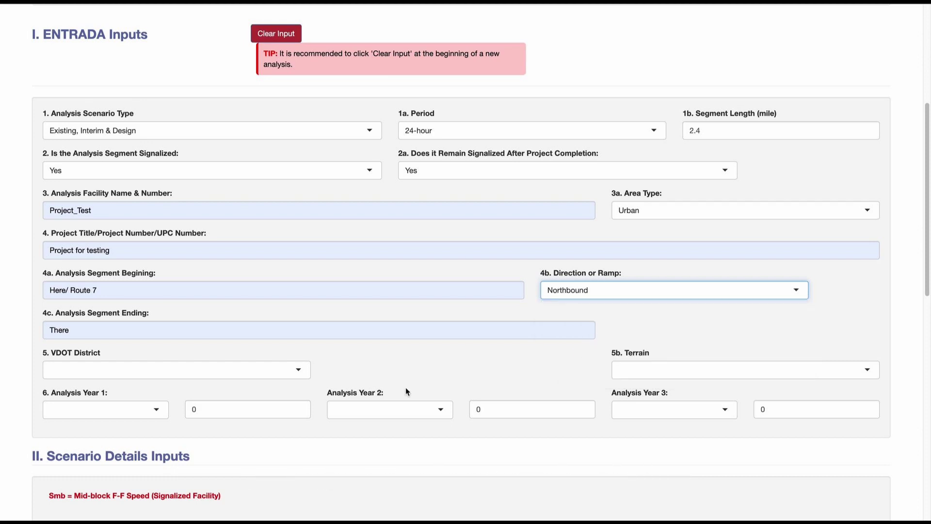
Choose 1. Bristol as the VDOT district, Bland Co as the jurisdiction and Rolling (PCE: 2.5) as the terrain.
click(206, 366)
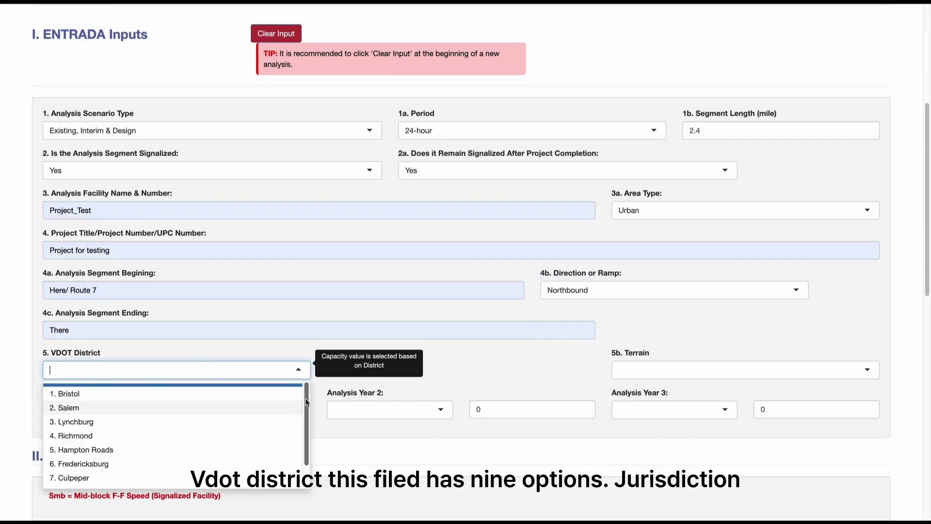
mouse_move(305, 398)
mouse_down()
mouse_move(305, 421)
mouse_move(305, 404)
mouse_up()
click(283, 397)
click(375, 370)
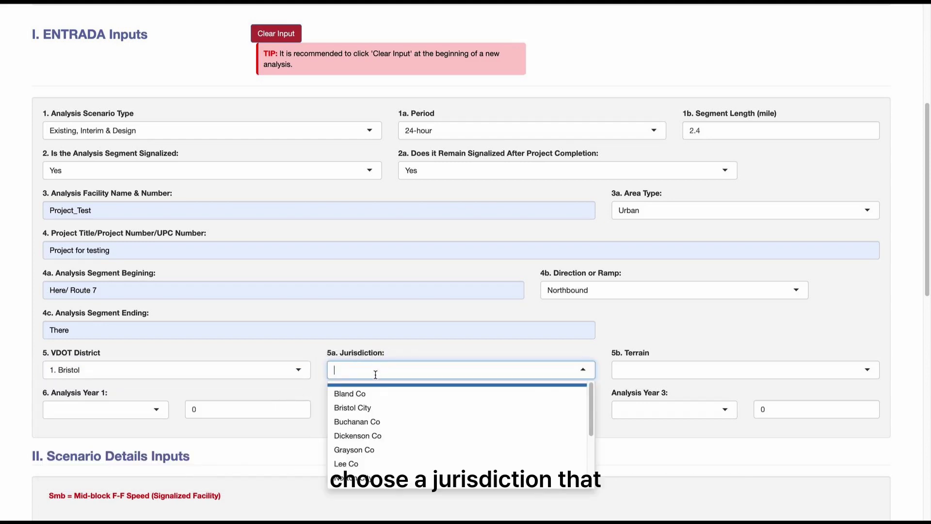
click(377, 394)
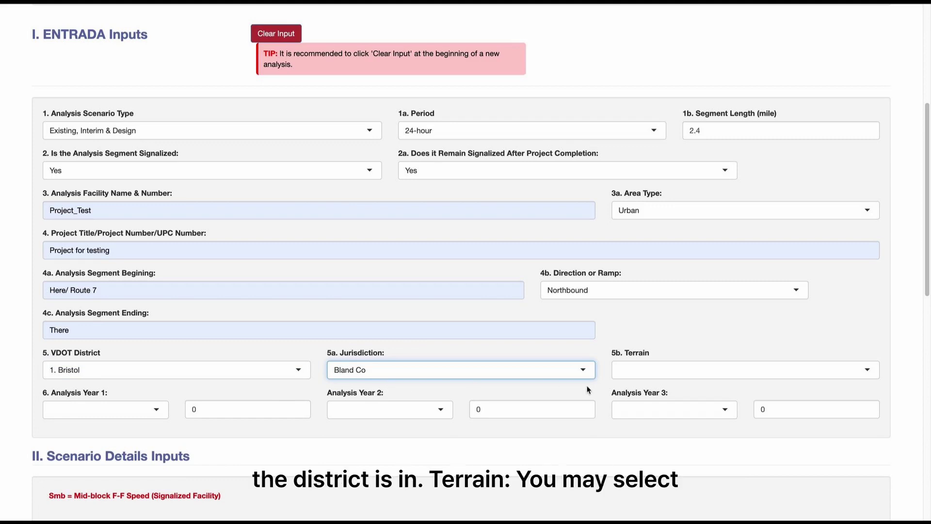
click(649, 370)
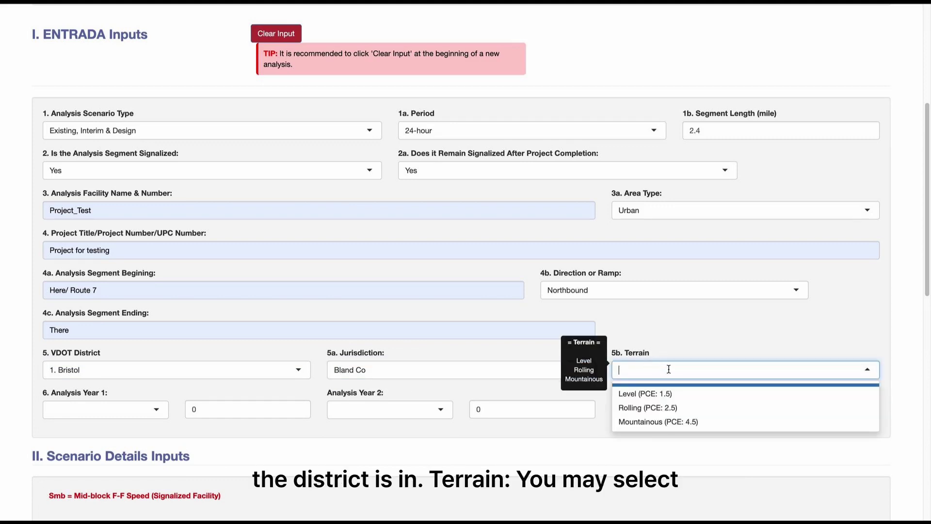
click(668, 411)
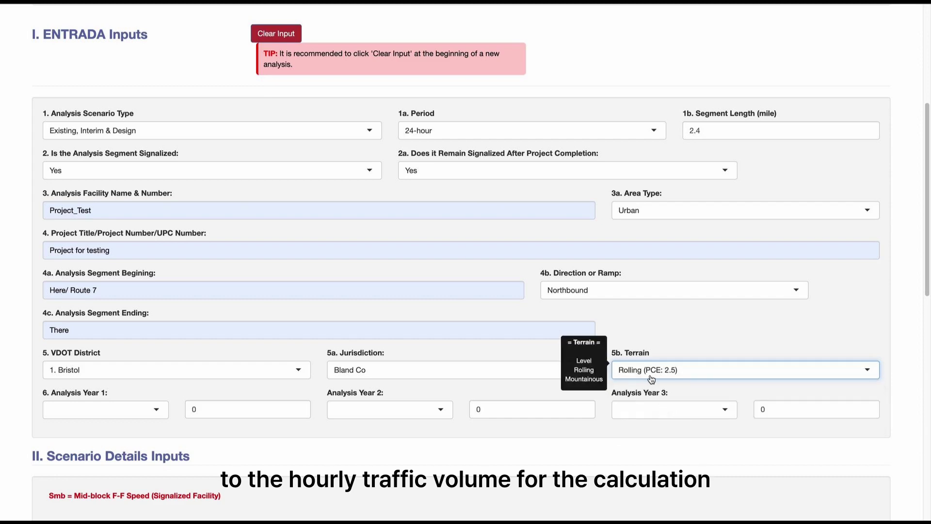
Set the three analysis years to Existing 2023, Interim 2033 and Design 2043.
click(139, 412)
click(140, 433)
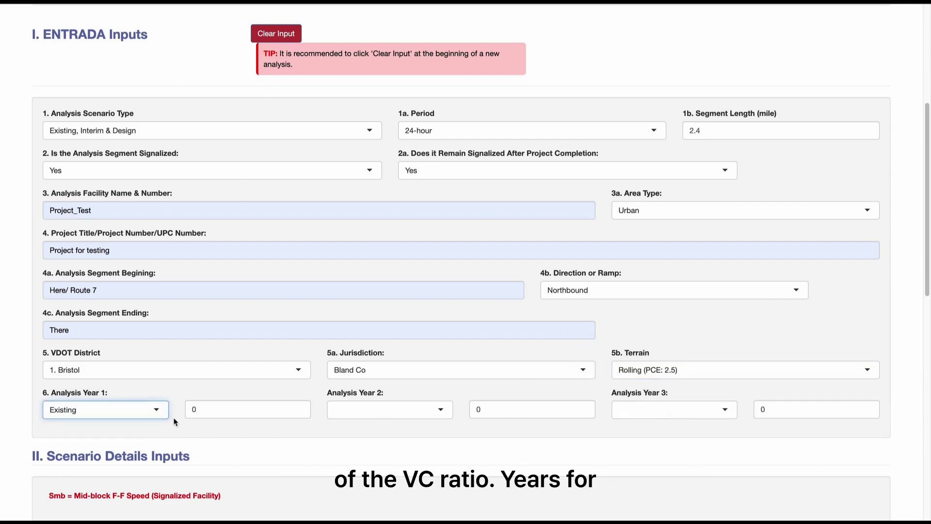
click(186, 409)
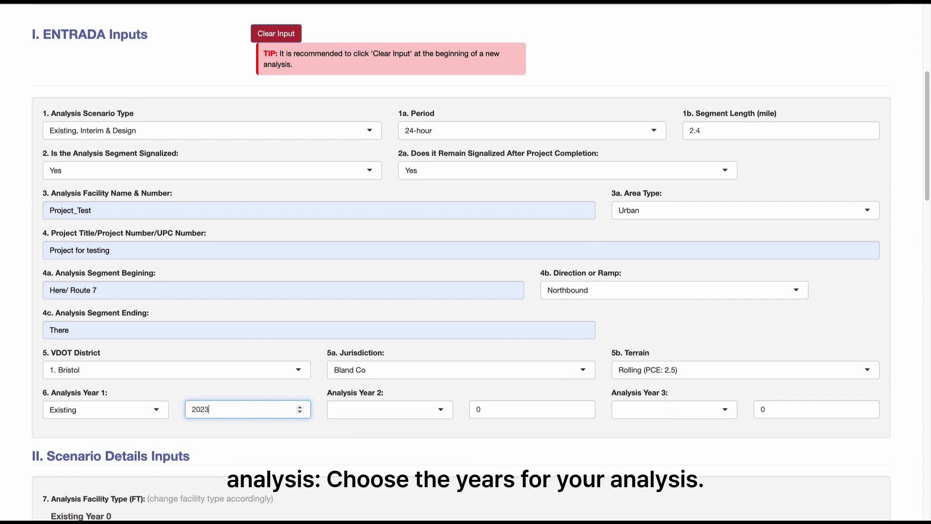
key(Tab)
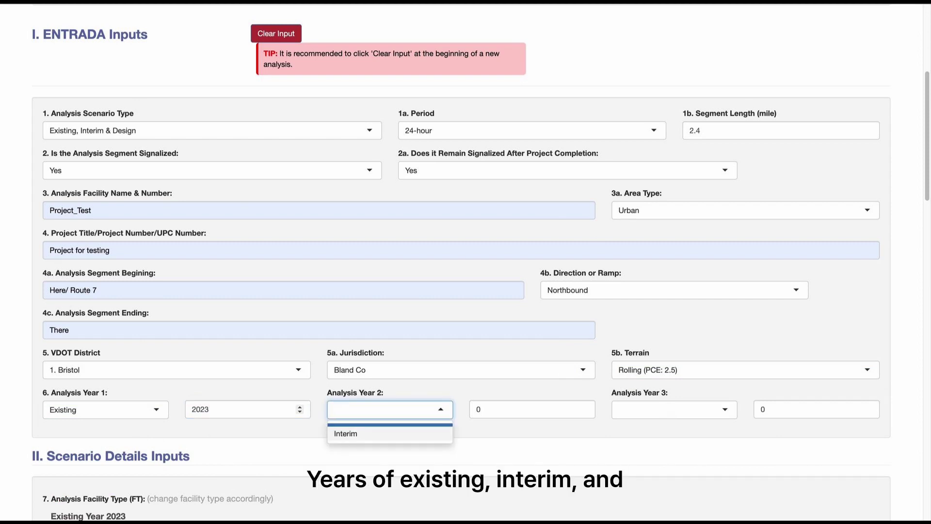
key(Return)
key(Tab)
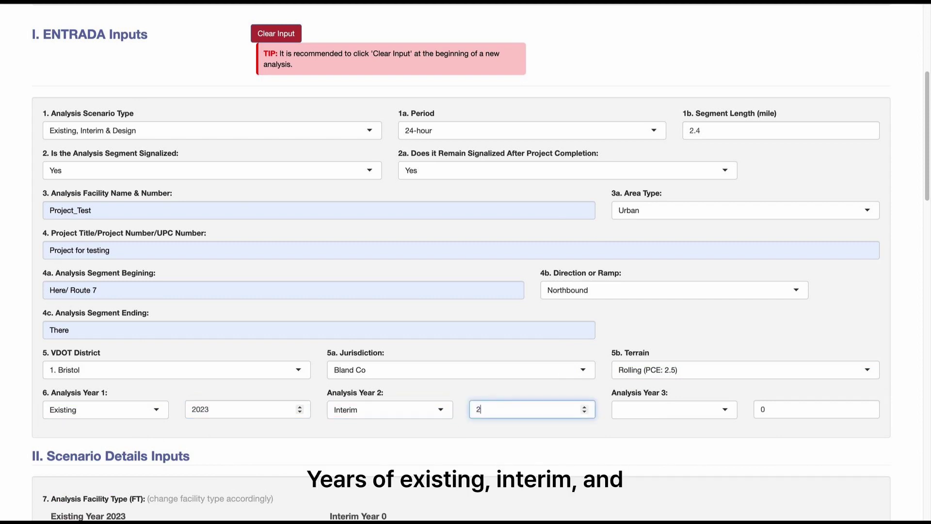
text(2033)
key(Tab)
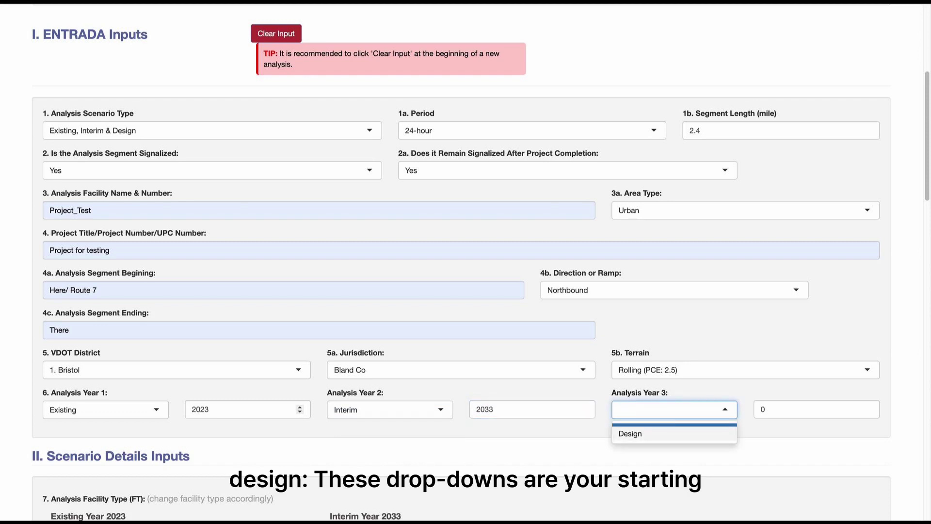
key(Return)
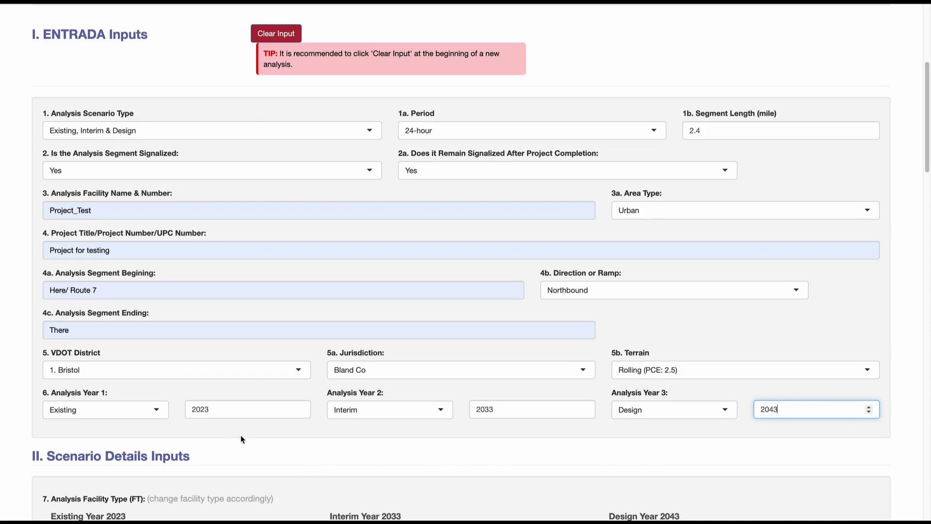
click(354, 451)
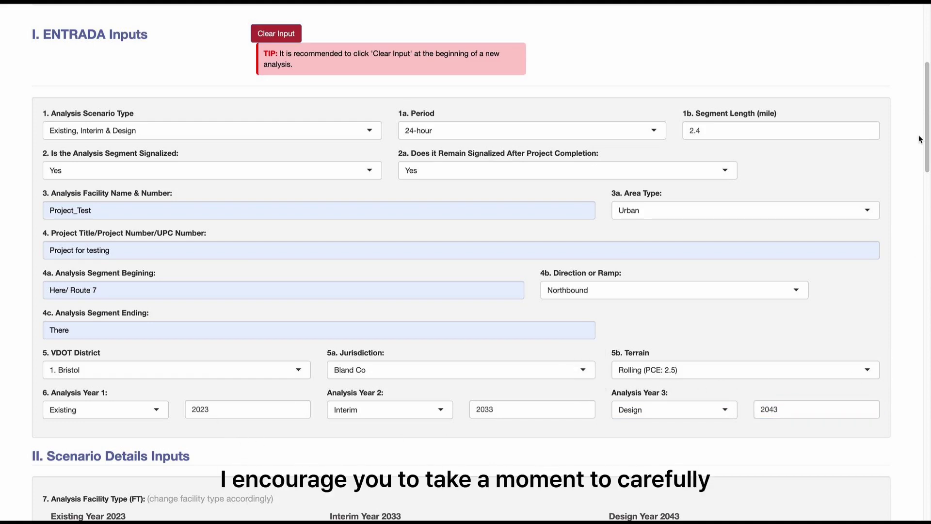
In Scenario Details Inputs, set the existing year's analysis facility type to Minor Arterial with PS<50 mph.
scroll(920, 140, down, 1)
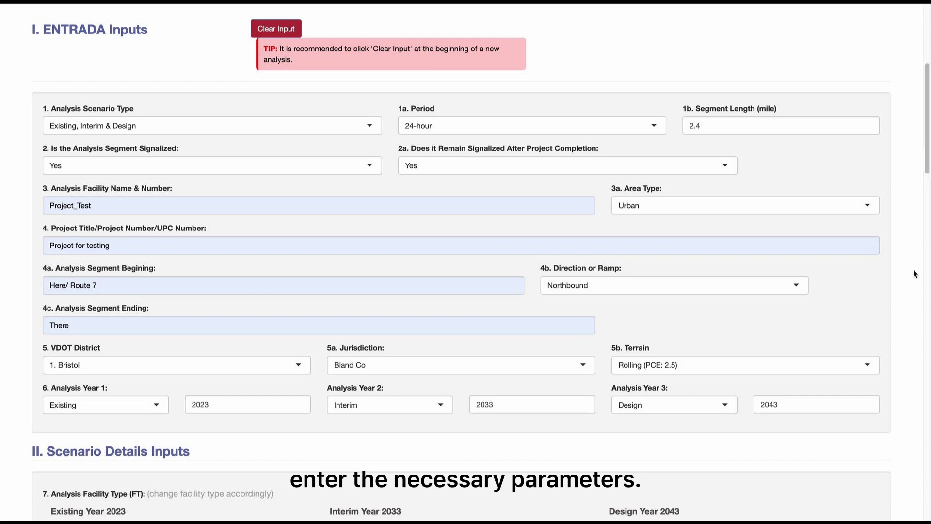
scroll(612, 87, down, 9)
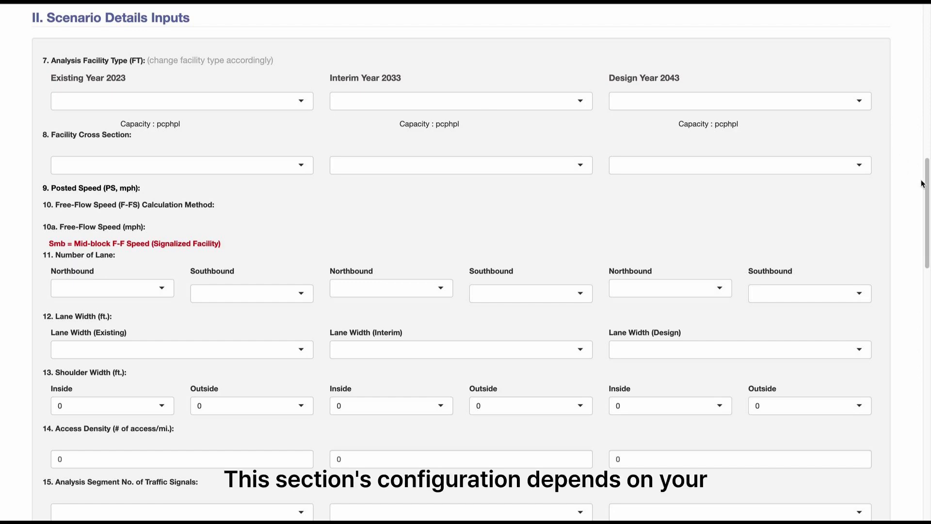
mouse_move(927, 174)
mouse_down()
mouse_move(929, 89)
mouse_move(930, 175)
mouse_up()
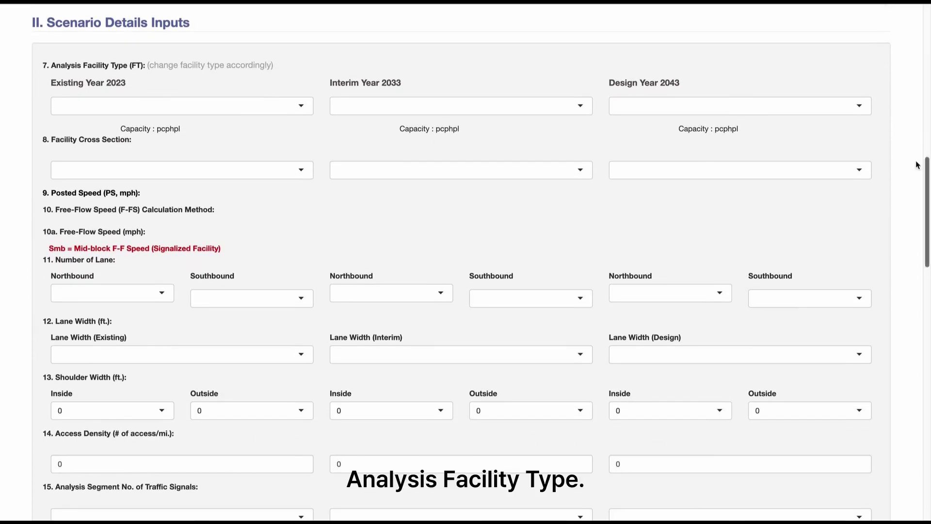
click(303, 105)
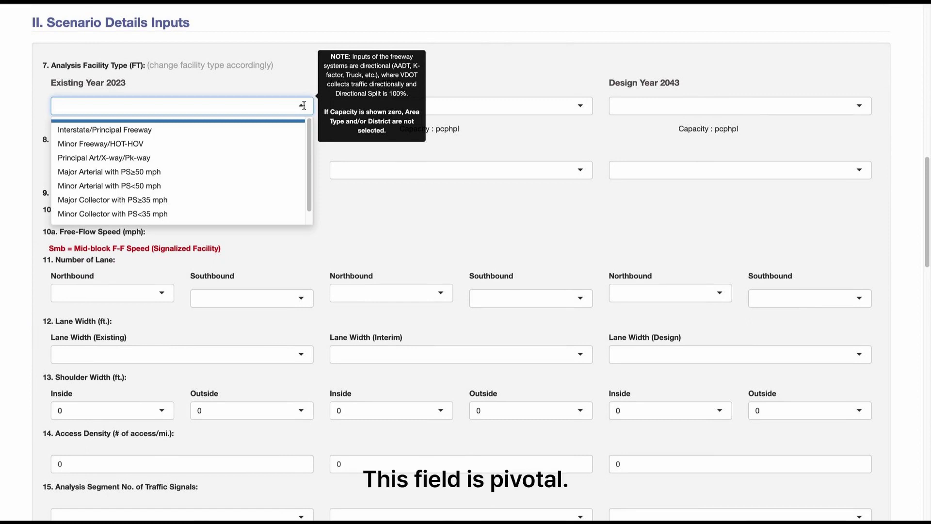
scroll(306, 150, down, 1)
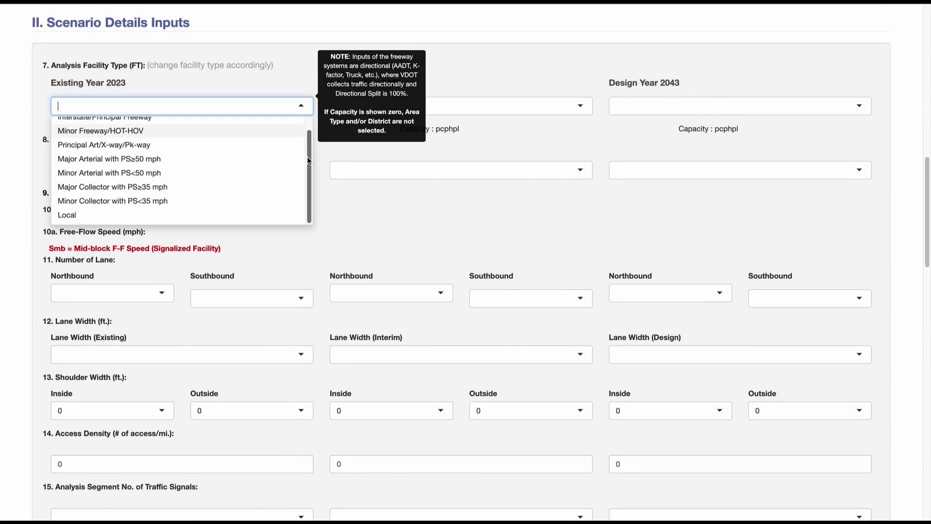
click(251, 176)
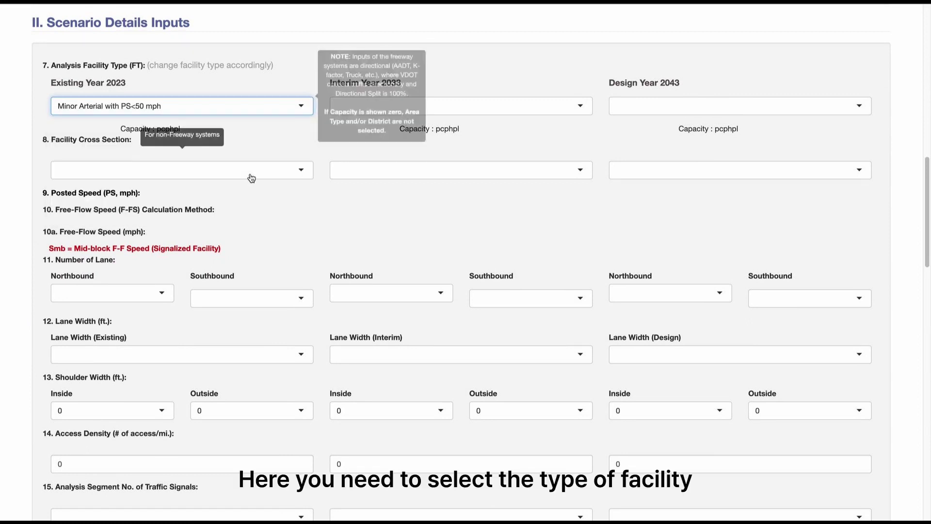
Set the facility cross section to Divided for the existing, interim and design years.
click(204, 171)
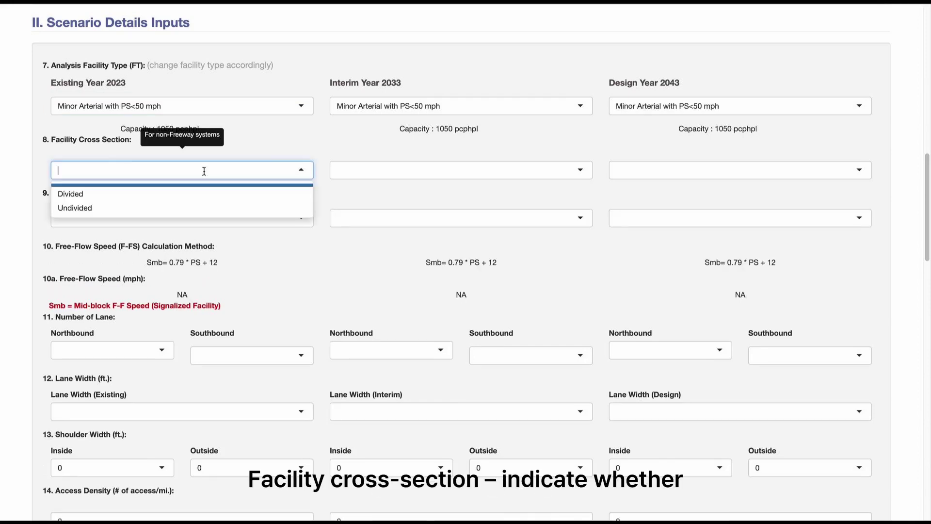
click(204, 194)
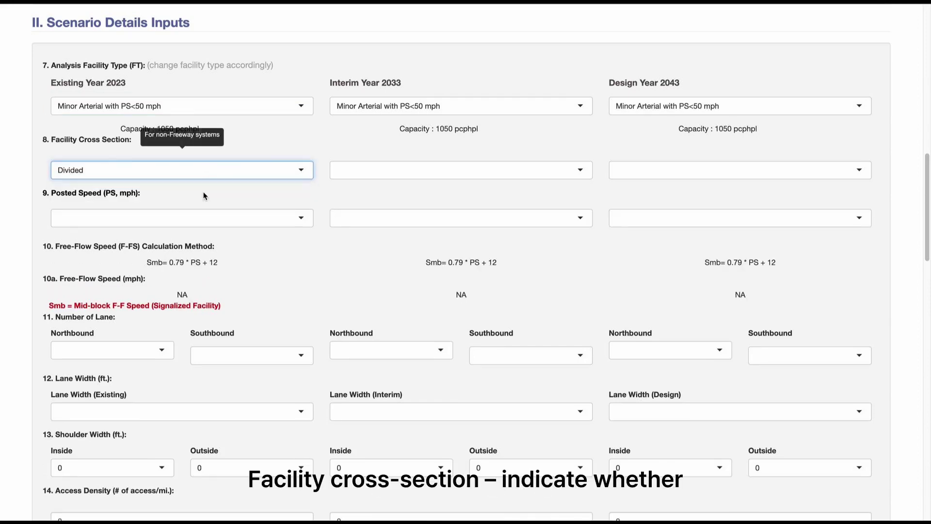
click(418, 171)
click(641, 176)
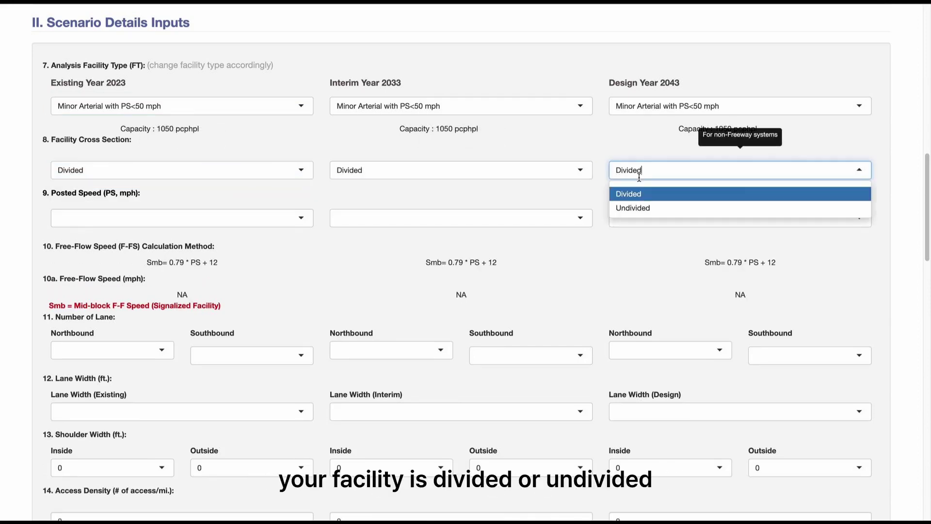
Set the posted speed to 40 mph for the existing and interim years and 45 mph for the design year.
click(229, 219)
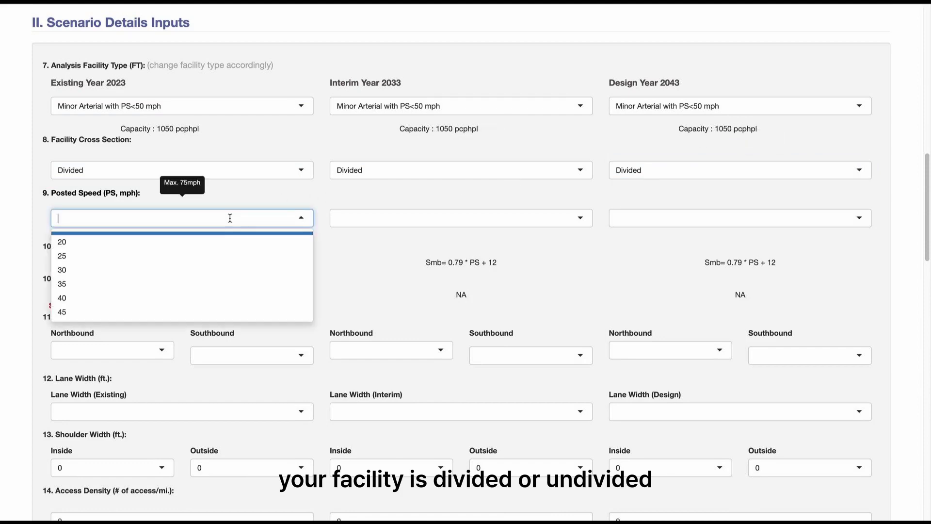
click(214, 297)
click(368, 220)
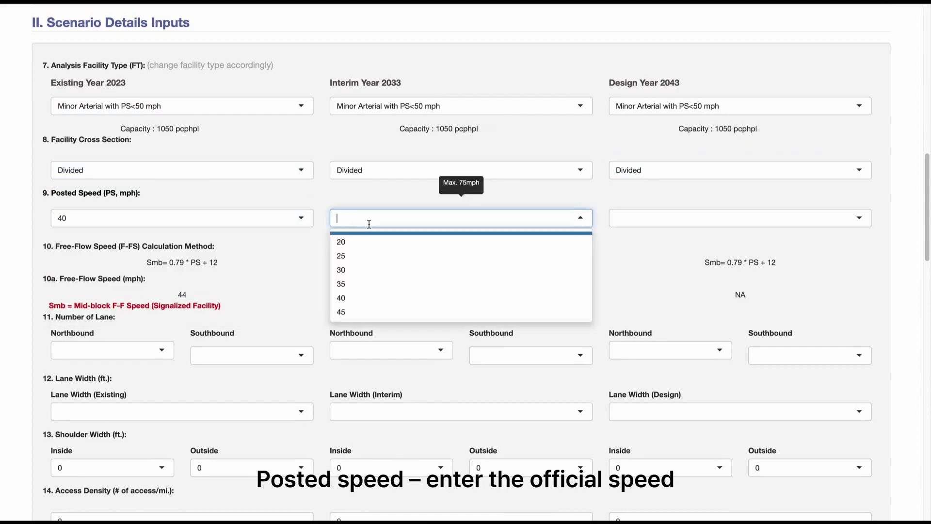
click(359, 297)
click(618, 219)
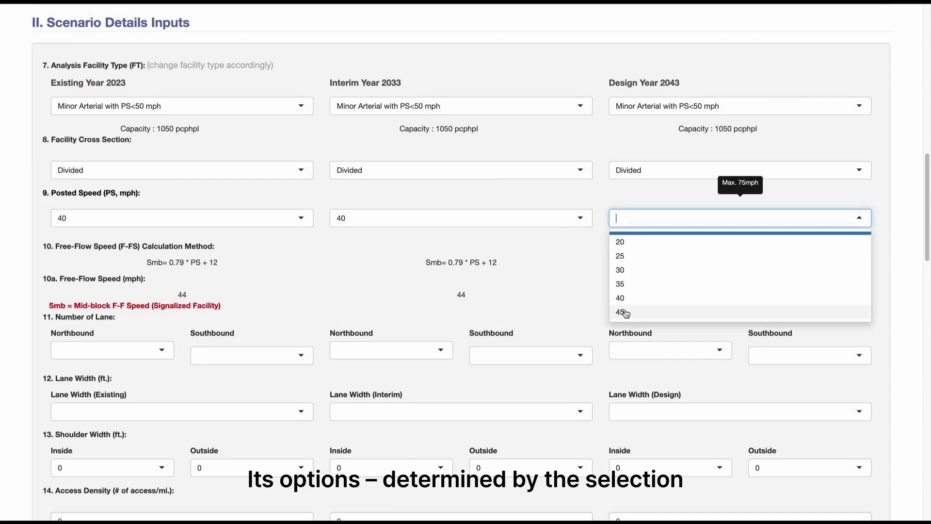
click(637, 311)
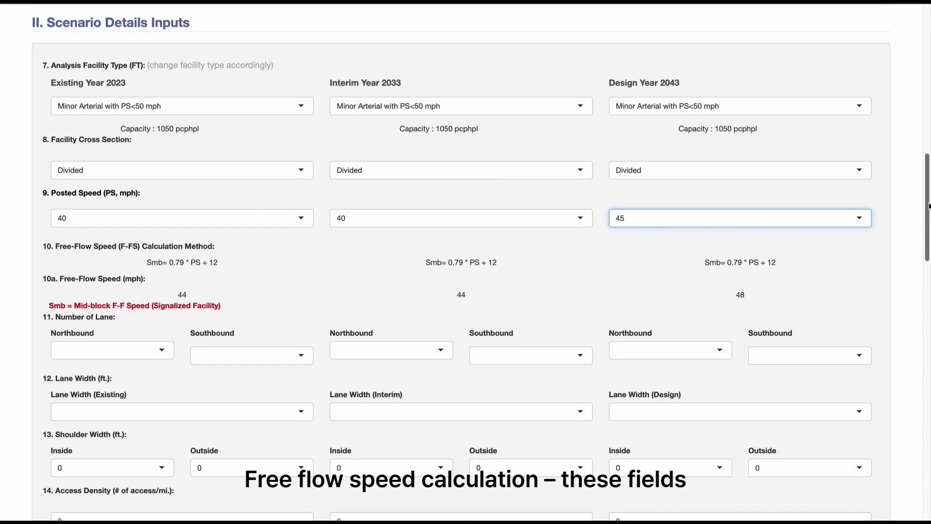
Set the existing year's number of lanes to 2 northbound and 2 southbound.
scroll(466, 262, down, 3)
scroll(842, 48, down, 2)
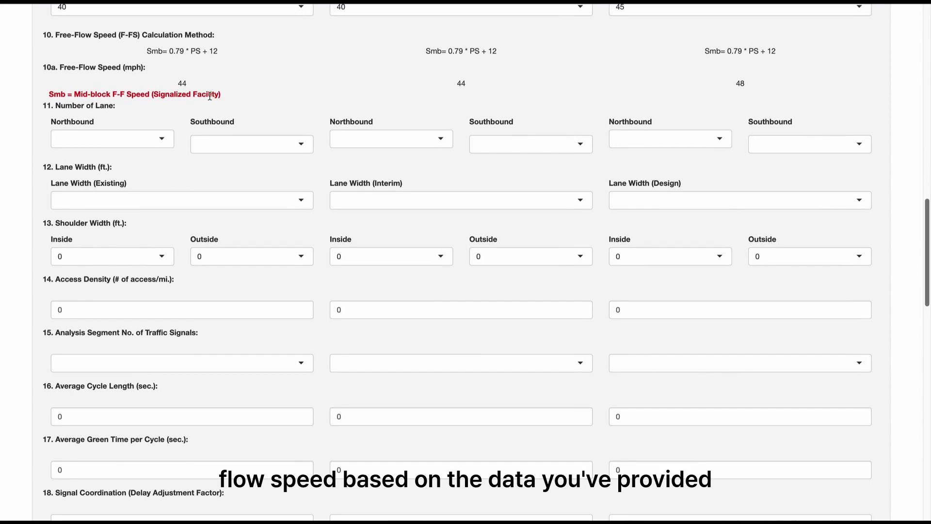
click(163, 141)
click(141, 191)
click(229, 148)
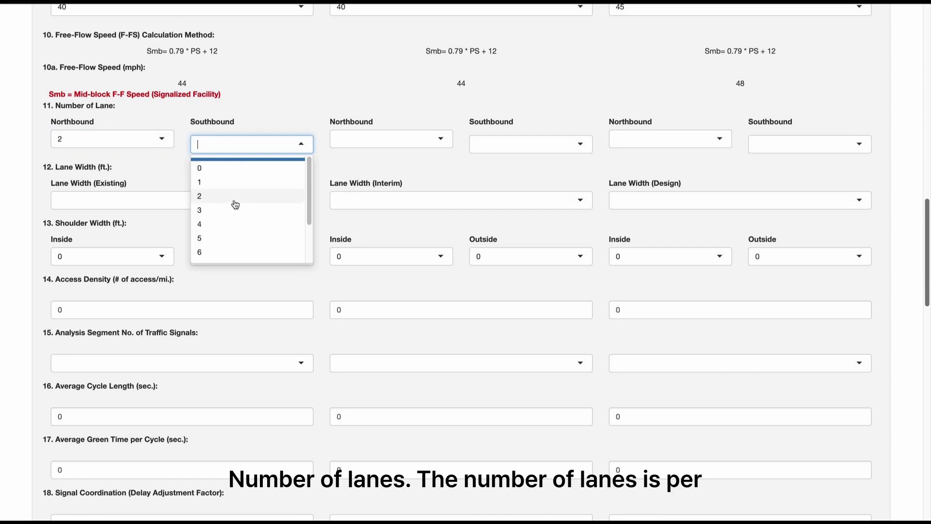
click(234, 203)
Set the number of lanes to 2 northbound and 2 southbound for both the interim and design years.
click(374, 145)
click(375, 198)
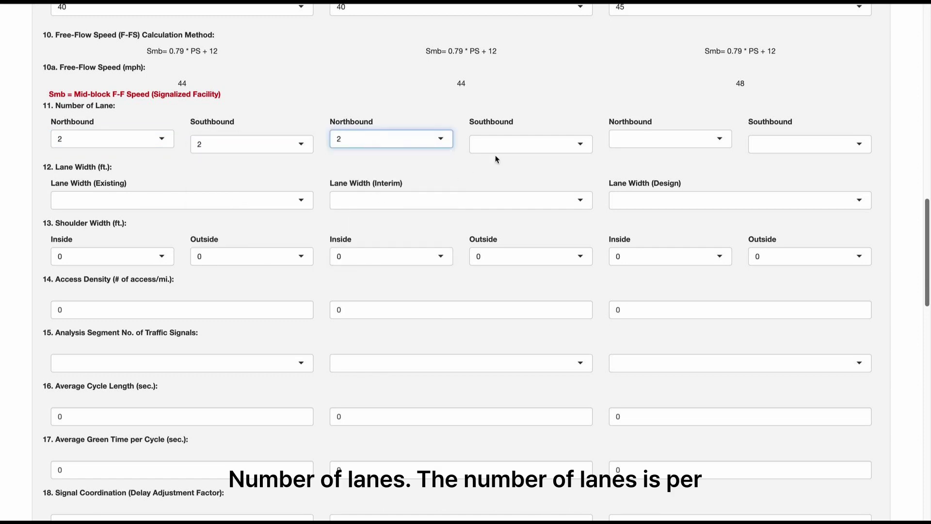
click(497, 149)
click(497, 196)
click(624, 139)
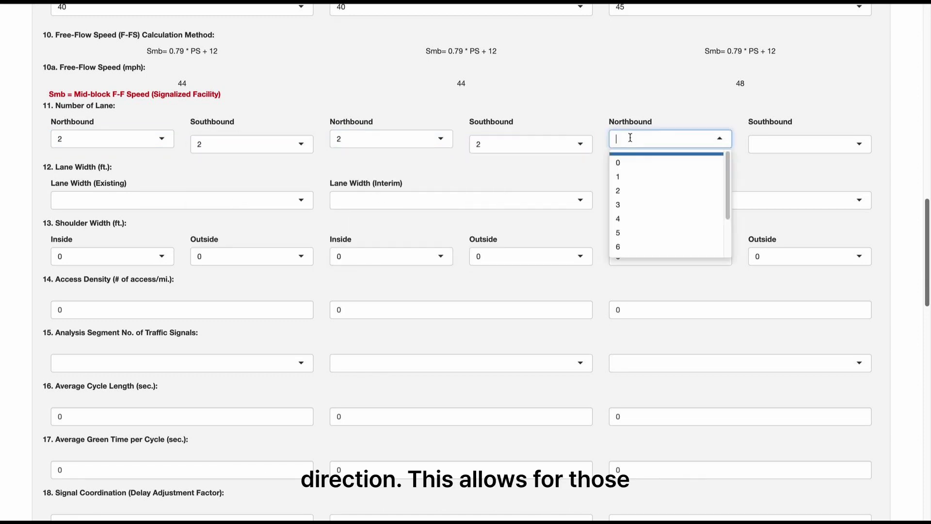
click(657, 191)
click(788, 141)
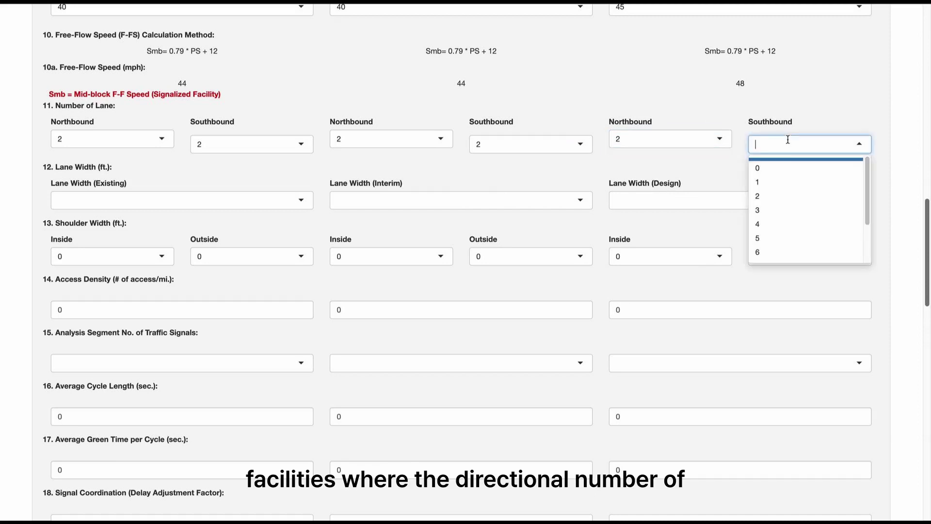
click(791, 197)
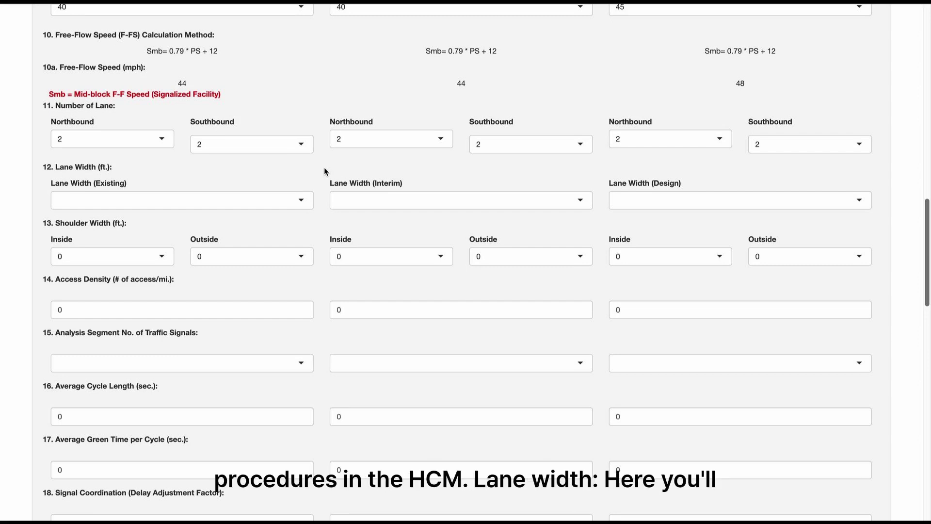
Set the lane width to 10 ft for the existing year, 11 ft for the interim year and 12 ft for the design year.
click(307, 200)
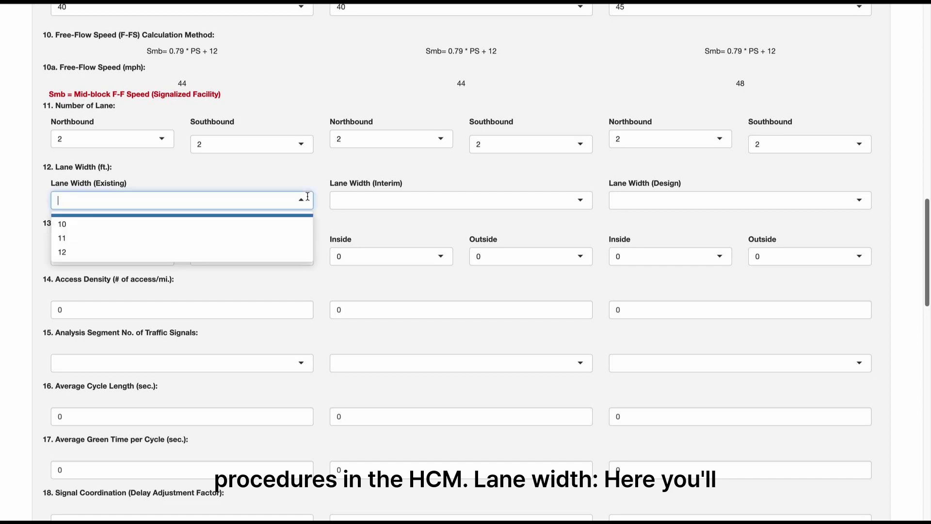
click(291, 226)
click(408, 199)
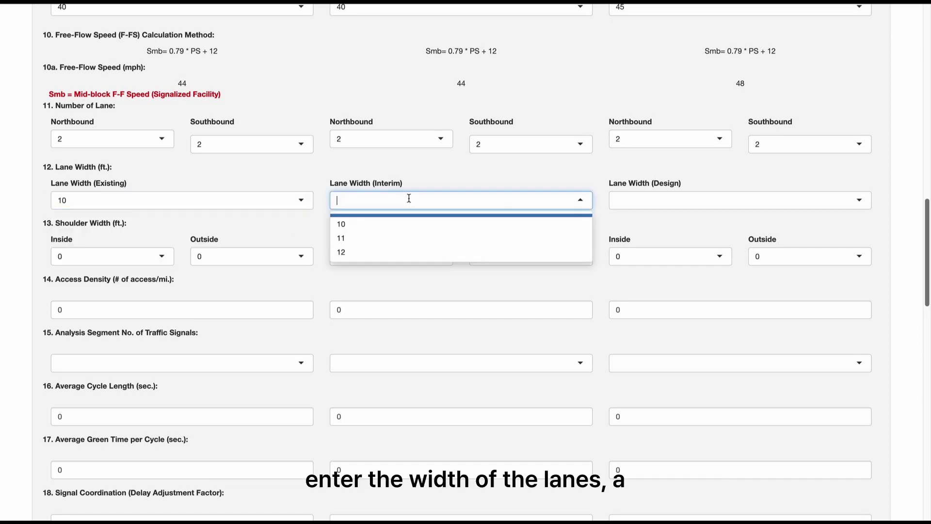
click(409, 238)
click(636, 207)
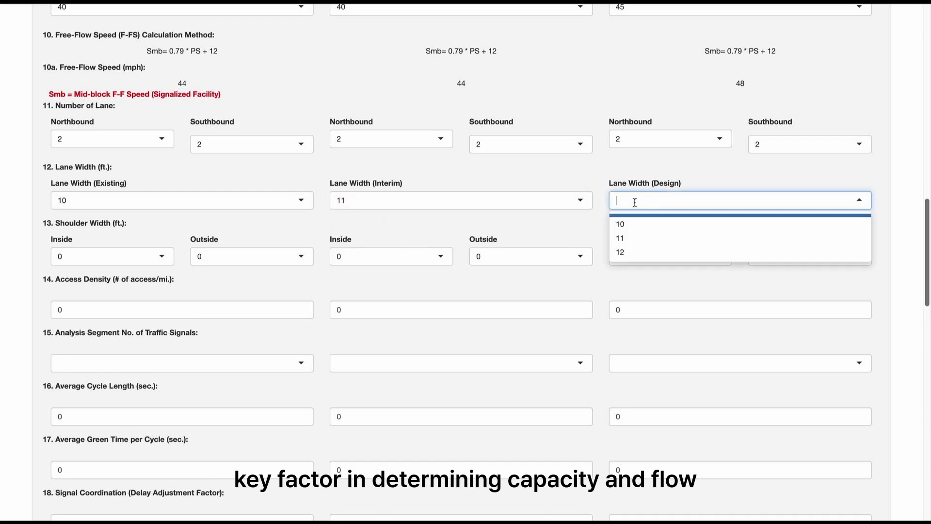
click(638, 253)
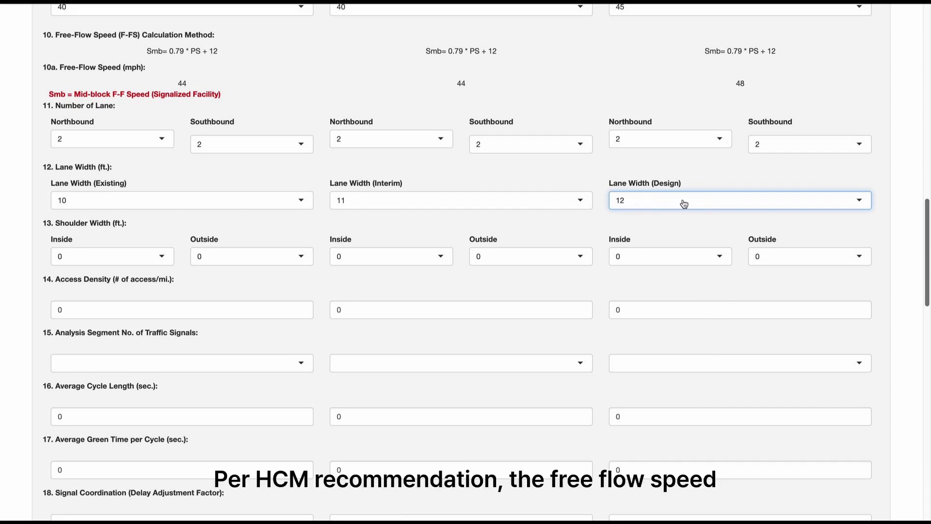
click(699, 201)
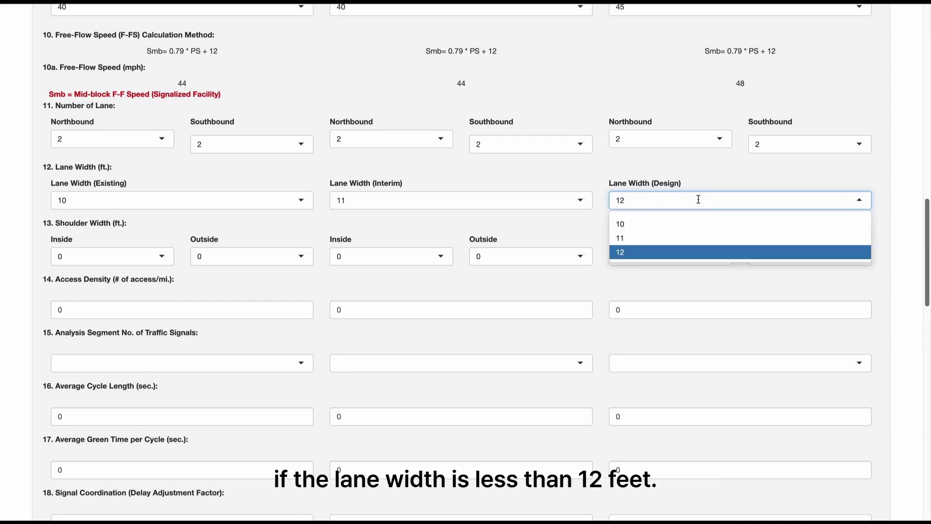
Set the inside and outside shoulder widths to 2.0 ft for the existing and design years and 3.0 ft for the interim year.
click(112, 254)
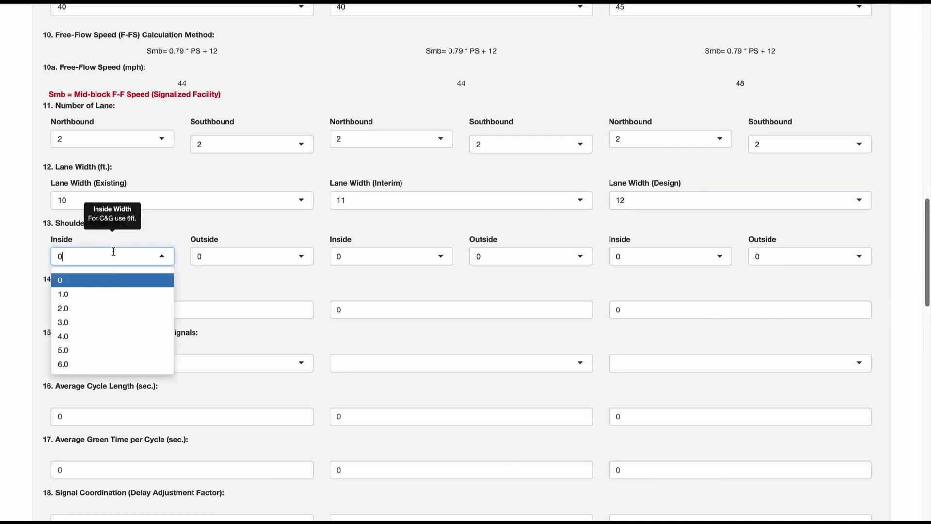
click(107, 306)
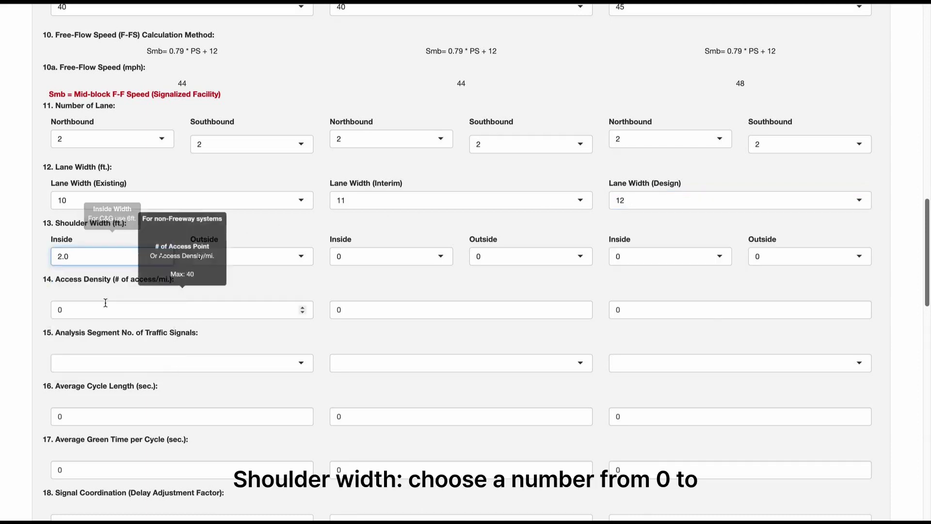
click(276, 254)
click(268, 309)
click(412, 258)
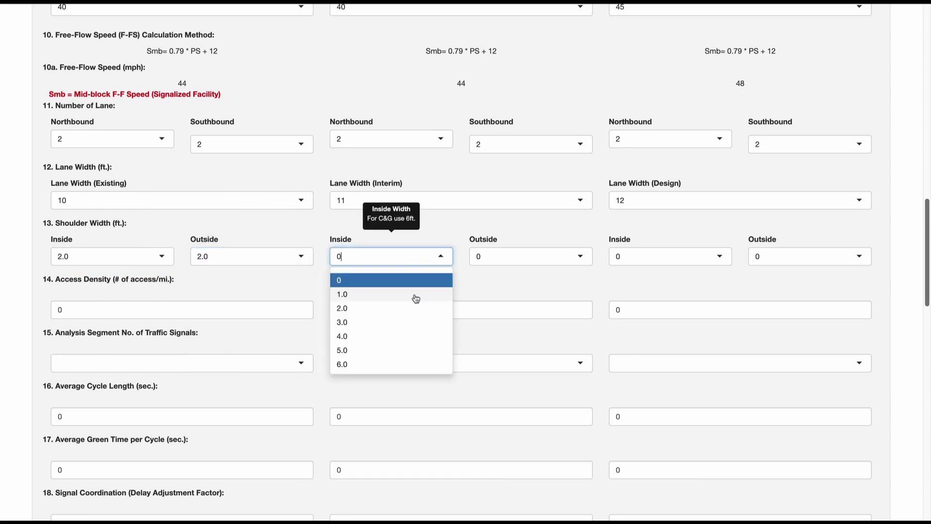
click(410, 322)
click(527, 257)
click(516, 322)
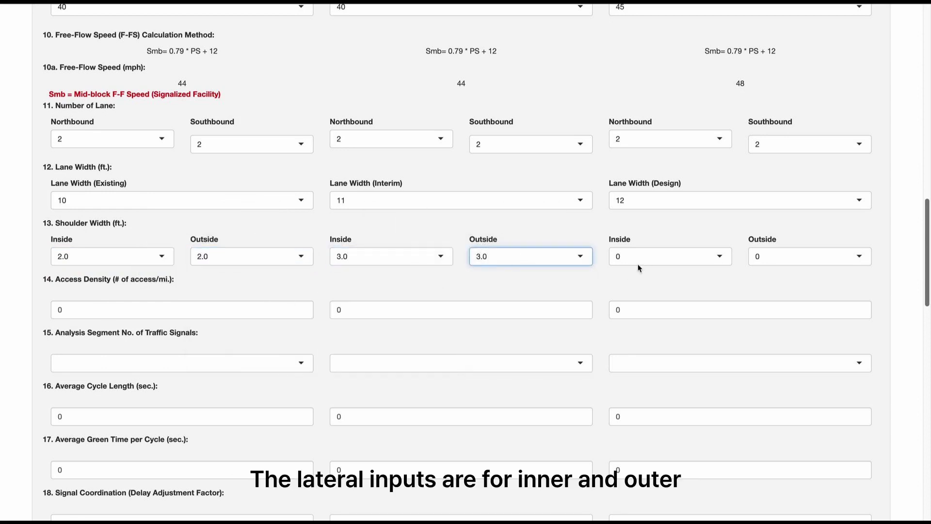
click(639, 257)
click(621, 308)
click(769, 257)
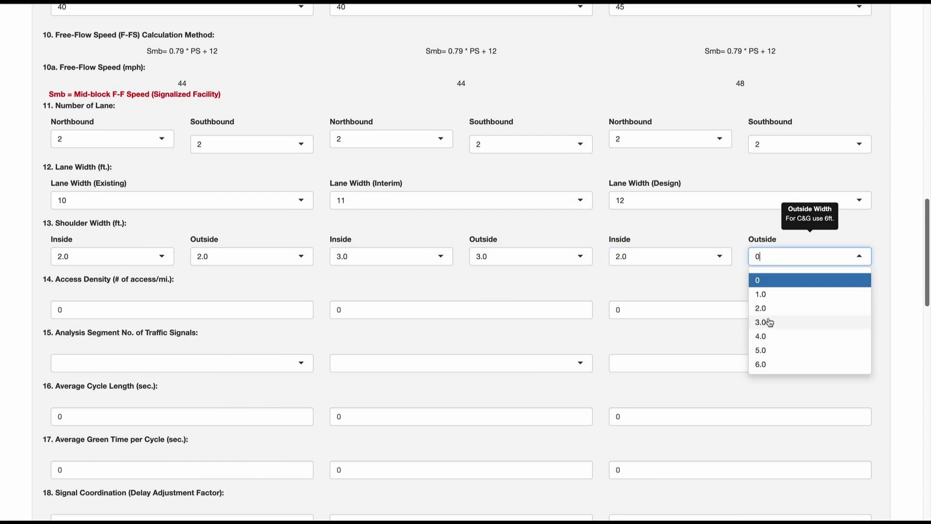
click(769, 309)
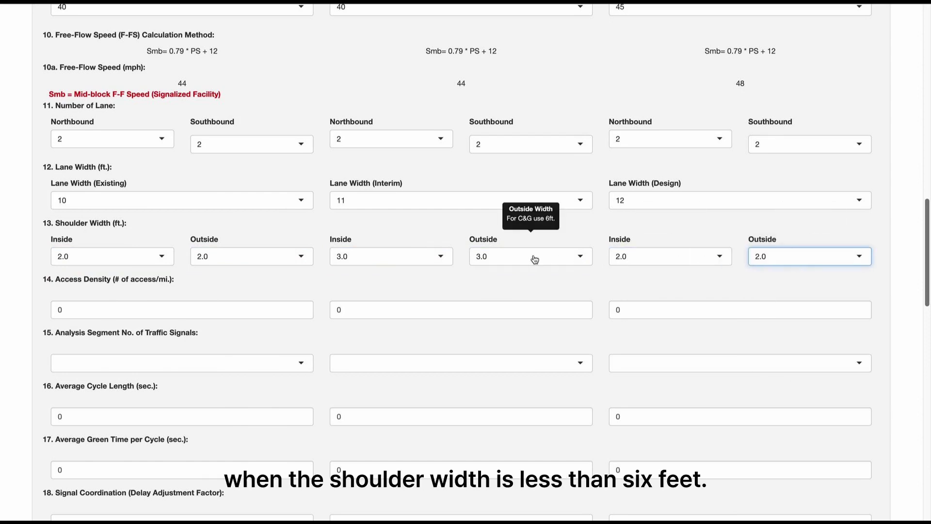
Set the access density to 10 per mile and the analysis segment's number of traffic signals to 4 for all three years.
click(243, 308)
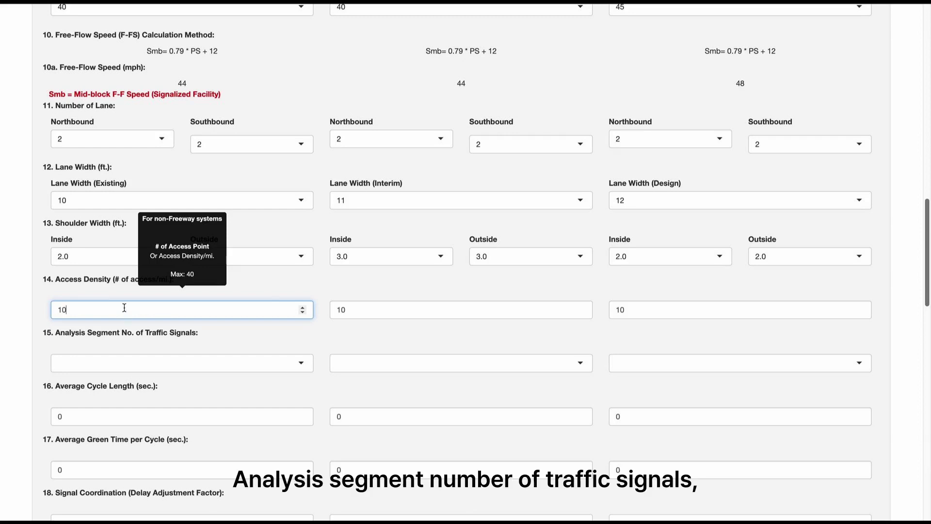
click(253, 337)
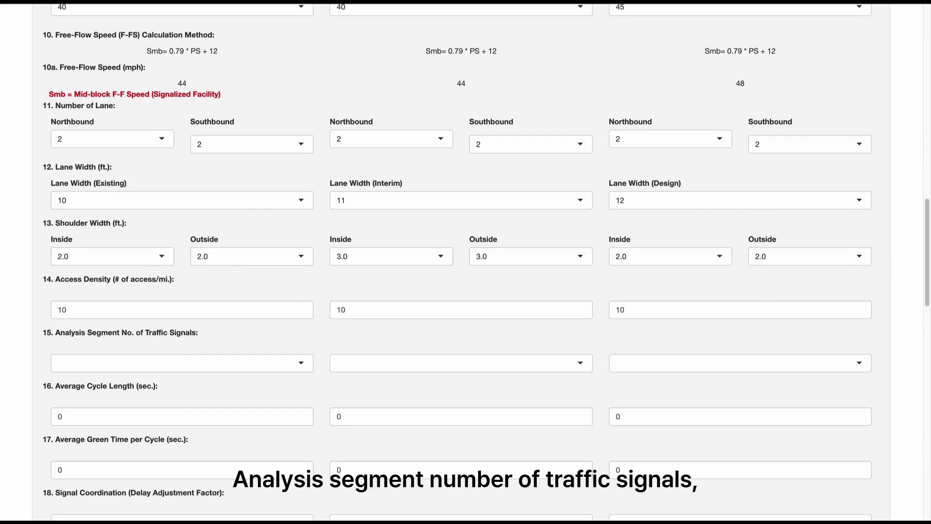
scroll(929, 256, down, 3)
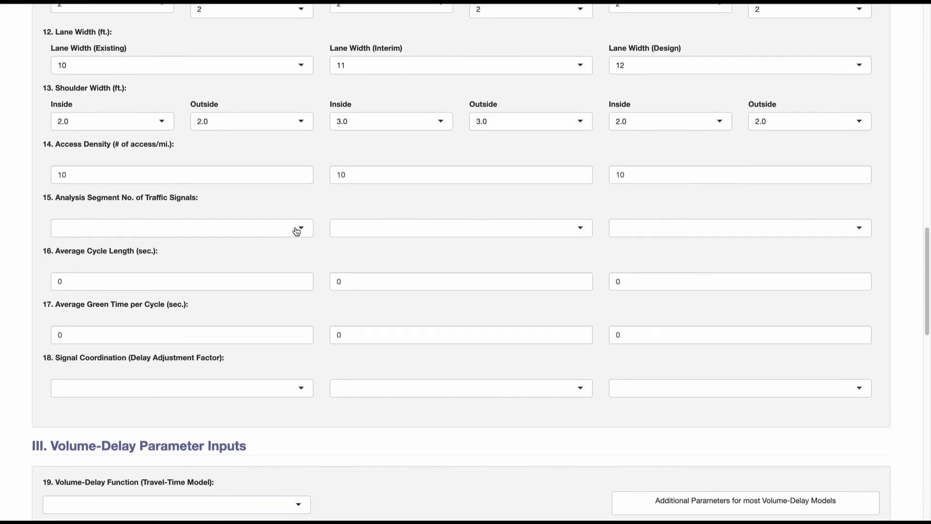
click(298, 229)
click(280, 308)
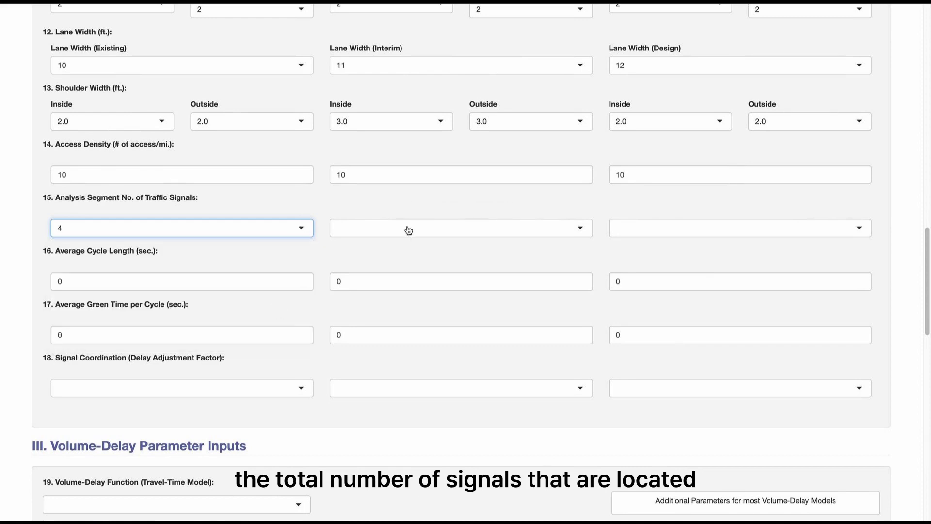
click(407, 229)
click(395, 309)
click(640, 229)
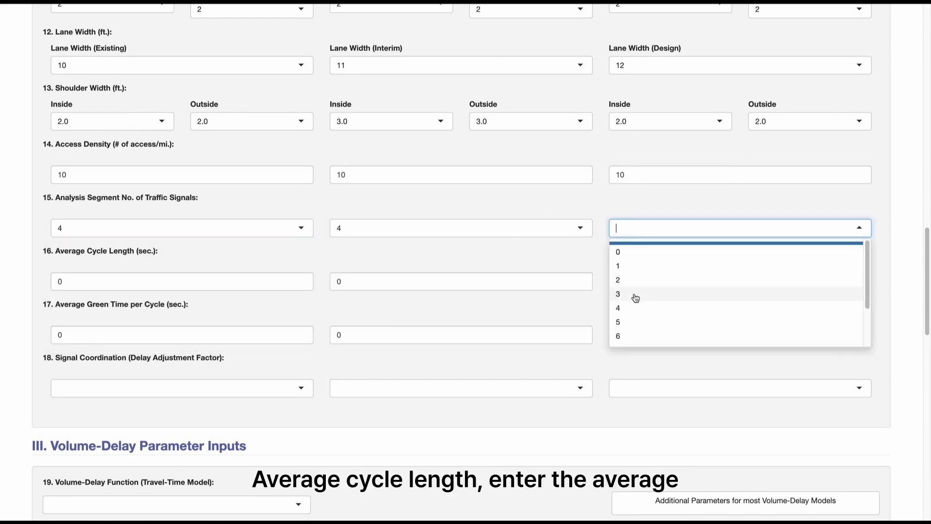
click(634, 309)
Set the average cycle length to 180 seconds for the existing, interim and design years.
click(104, 282)
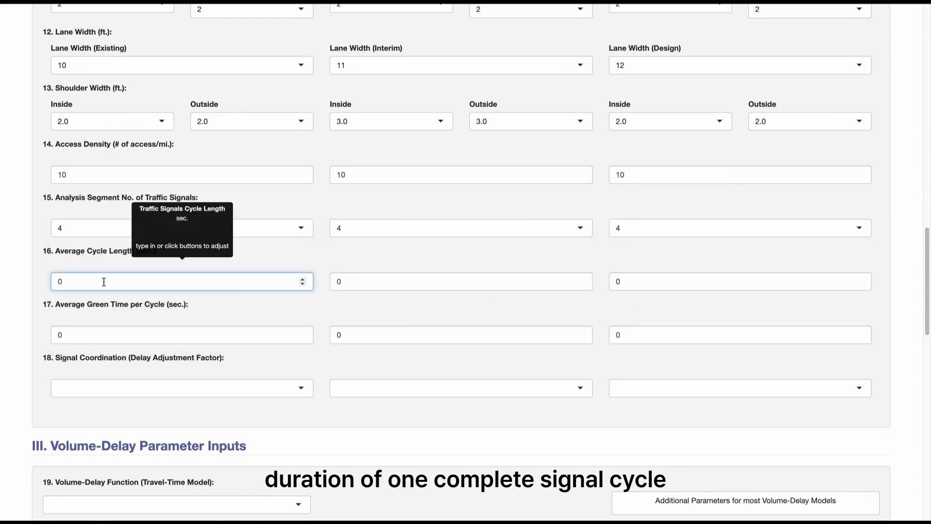
text(180)
key(Tab)
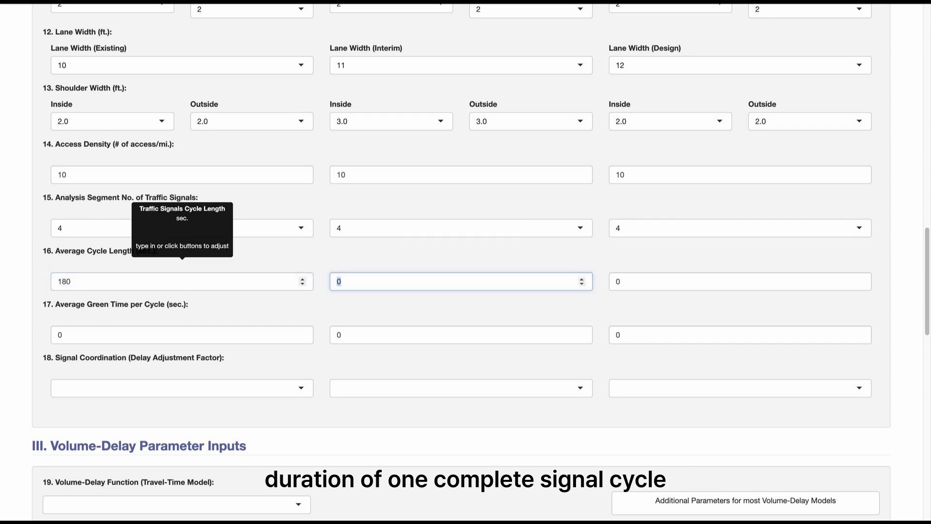
text(180)
key(Tab)
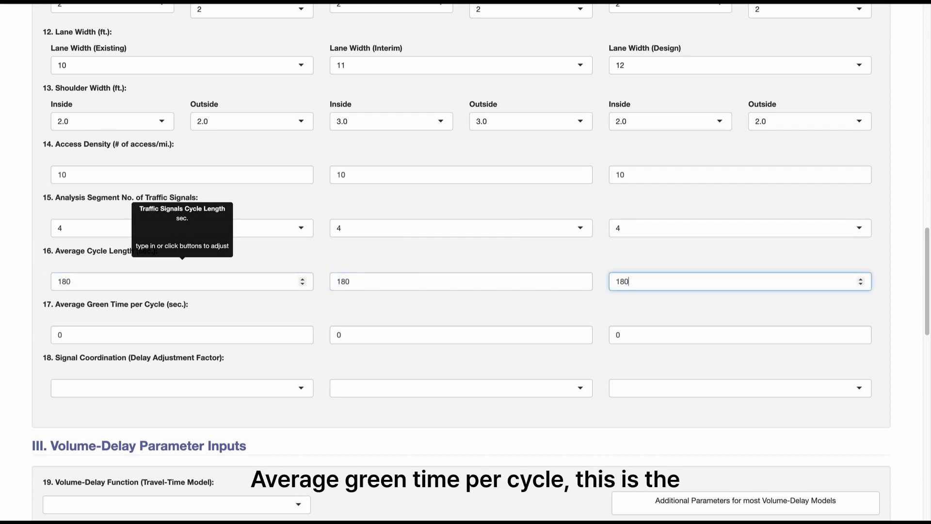
Set the average green time per cycle to 90 seconds for the existing, interim and design years.
key(Tab)
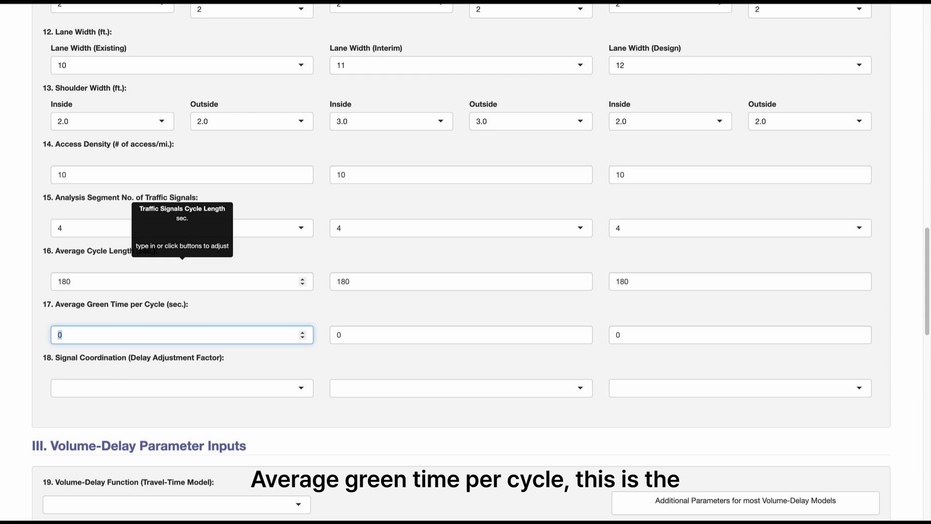
text(90)
key(Tab)
text(90)
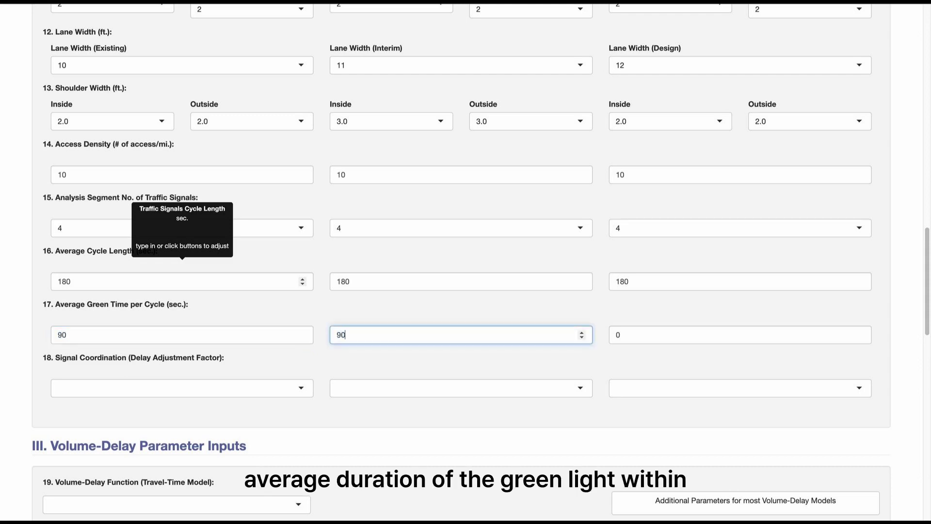
key(Tab)
text(9)
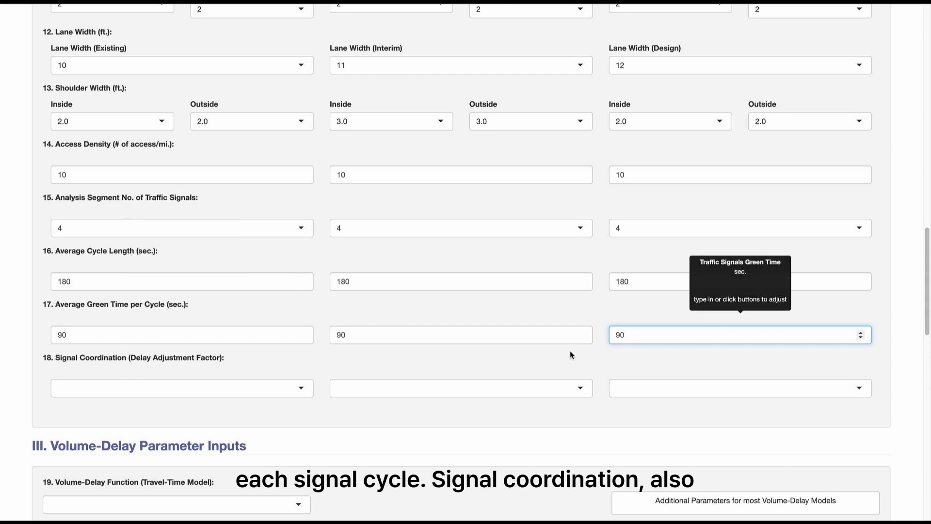
Set the signal coordination to Excellent Coordination for the existing, interim and design years.
click(213, 389)
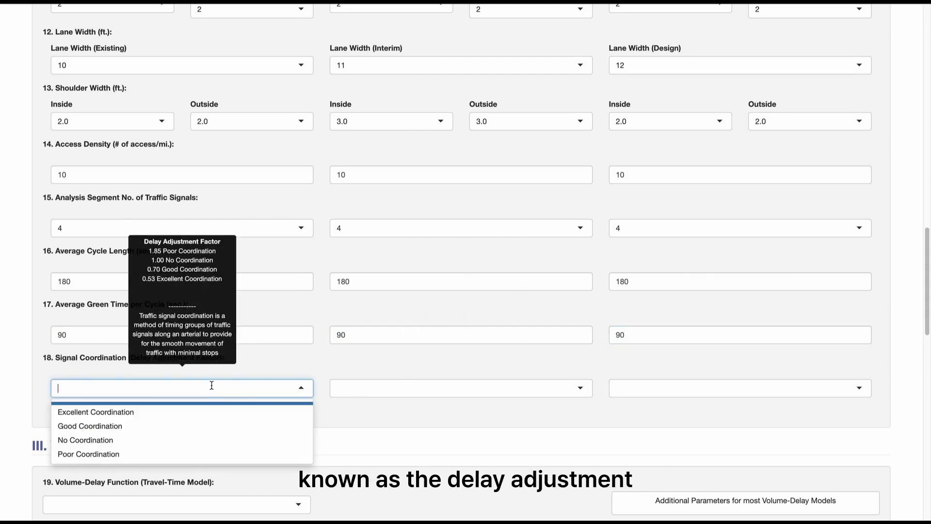
click(200, 417)
click(364, 389)
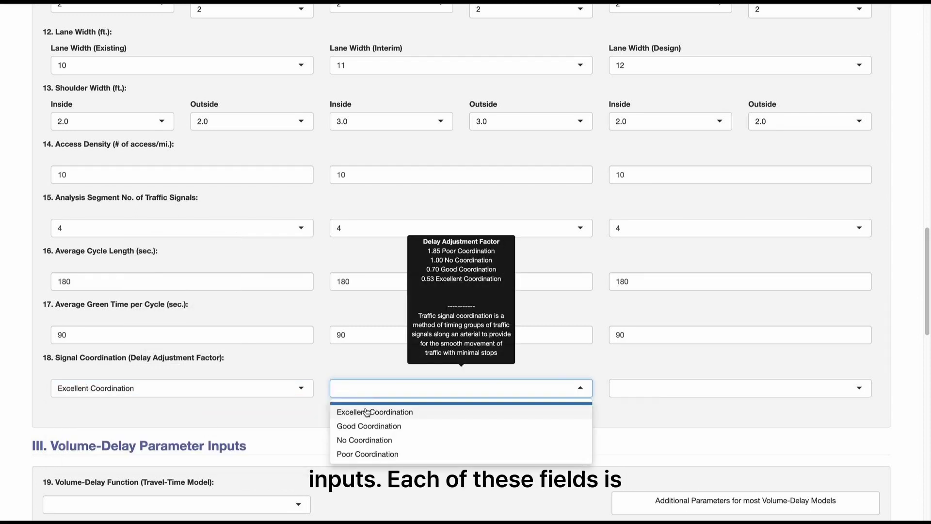
click(367, 412)
click(640, 390)
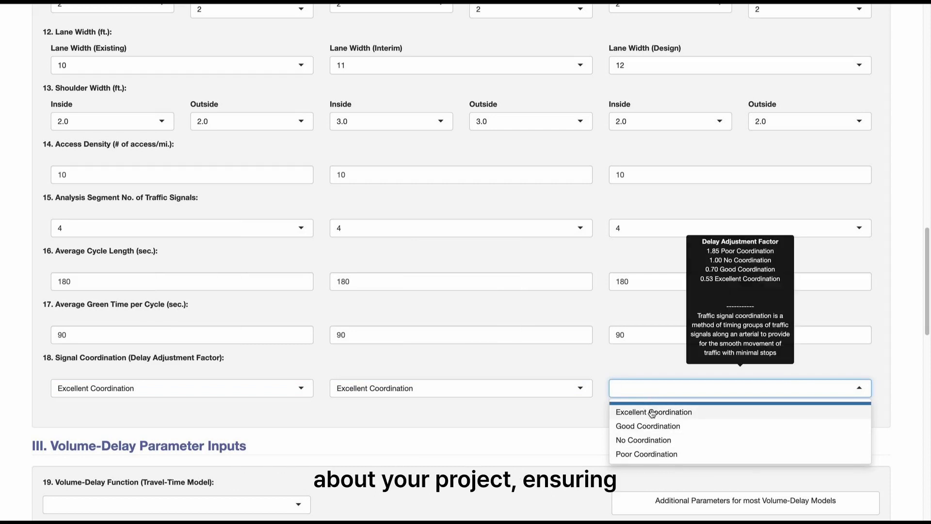
click(653, 413)
Choose BPR Model (Noise Analysis) as the volume-delay function in the Volume-Delay Parameter Inputs section.
drag(925, 311, 929, 234)
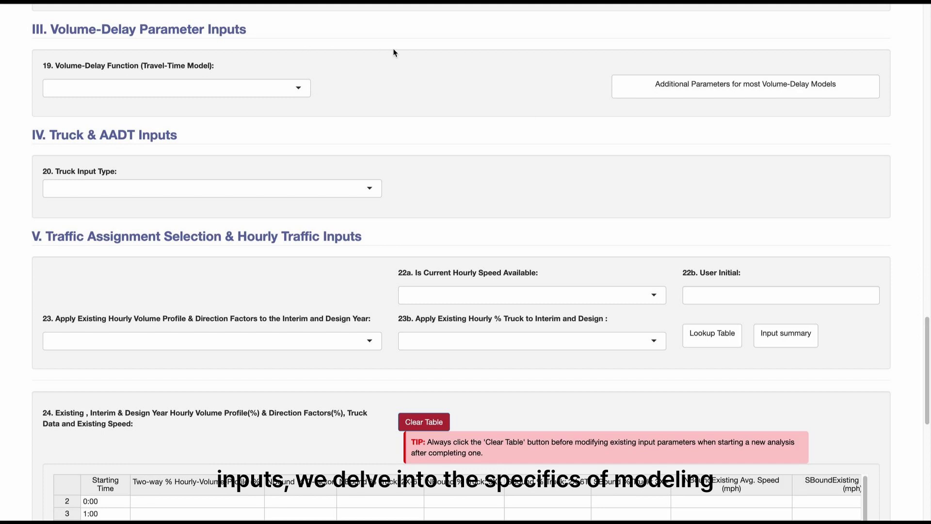
click(295, 90)
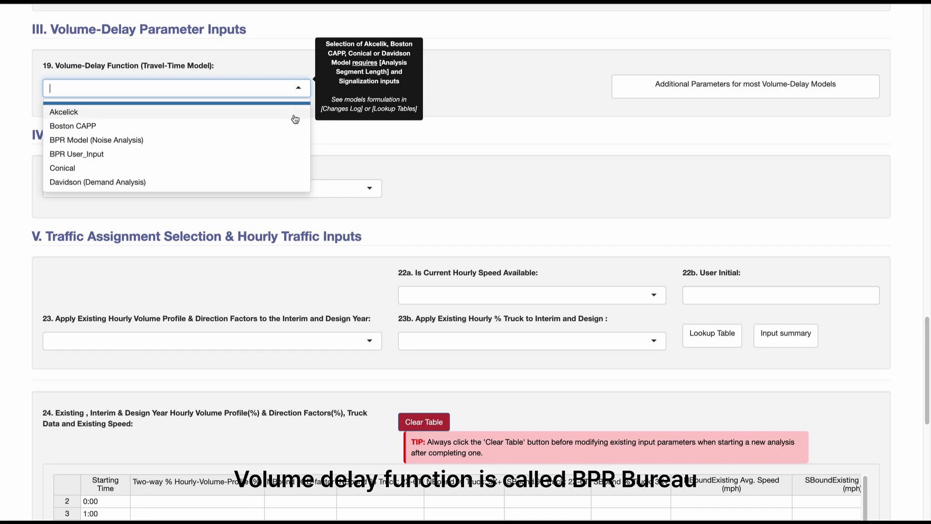
click(283, 148)
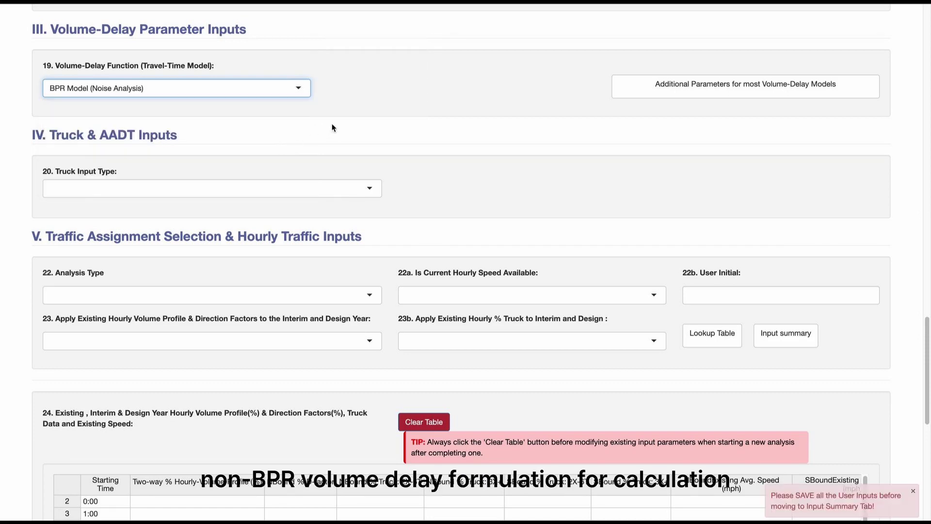
Open the additional volume-delay model parameters and review the Non-BPR VDF formulas and the Volume-Delay Functions (VDF) parameter table.
click(715, 92)
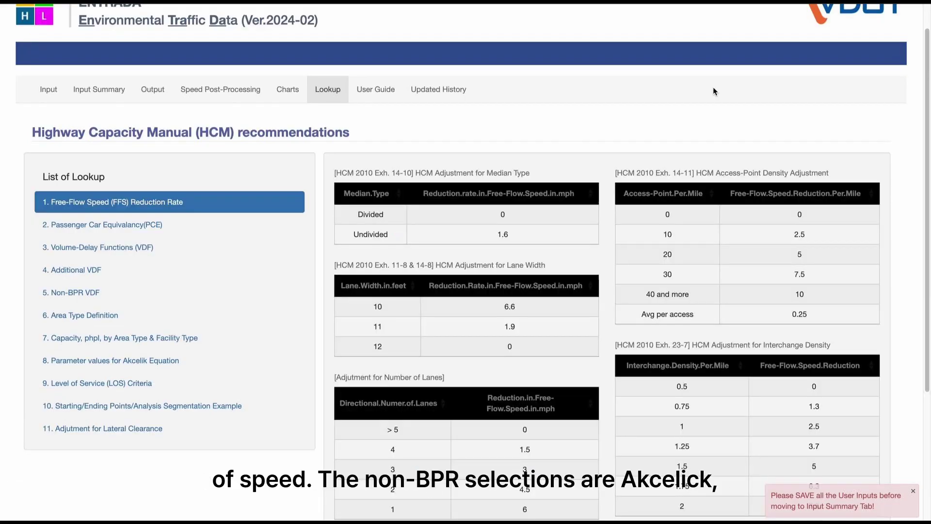
click(171, 297)
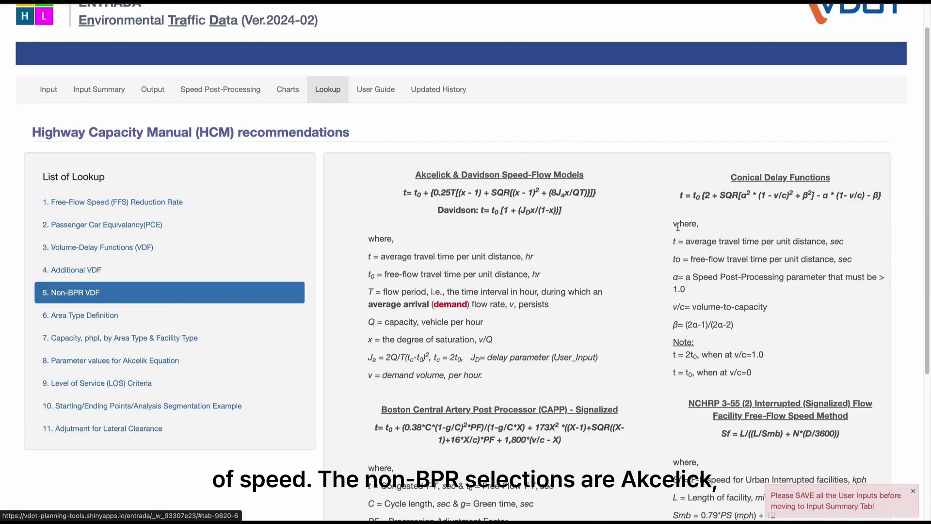
scroll(926, 116, down, 3)
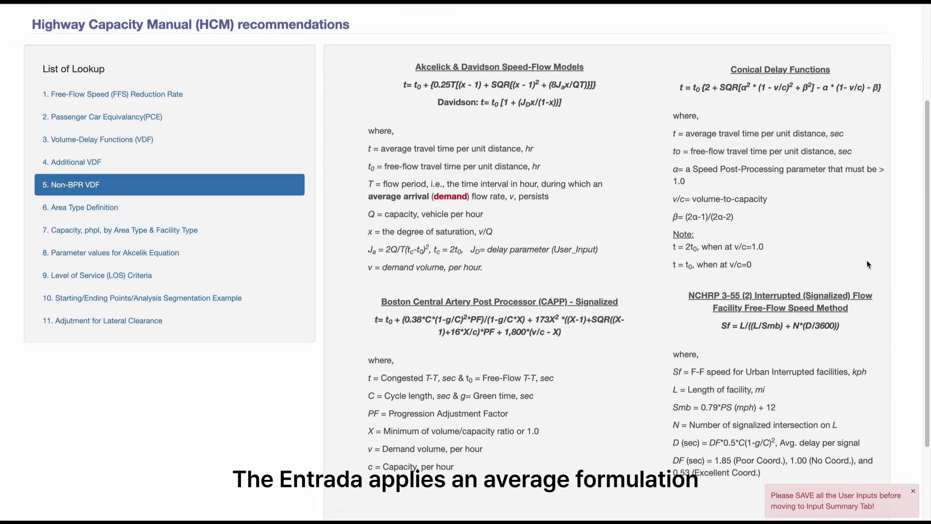
scroll(927, 265, down, 1)
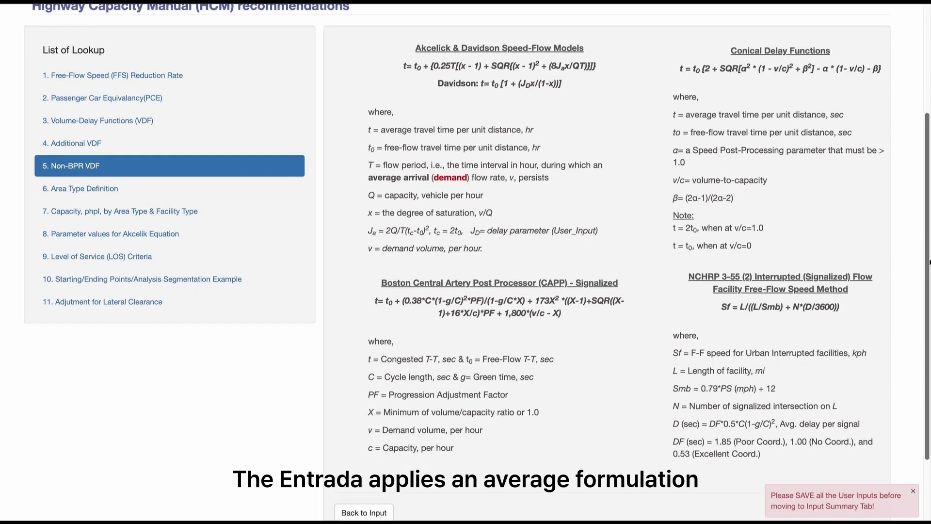
scroll(929, 265, up, 1)
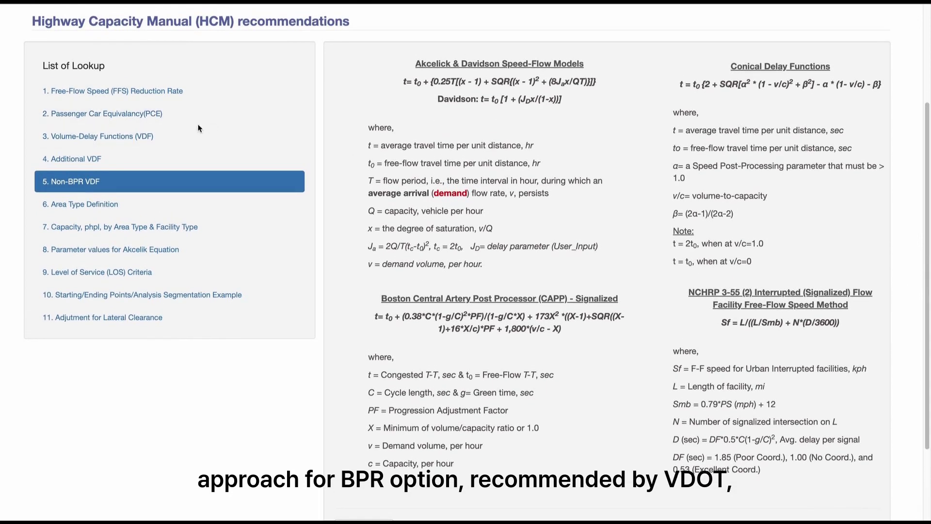
click(169, 137)
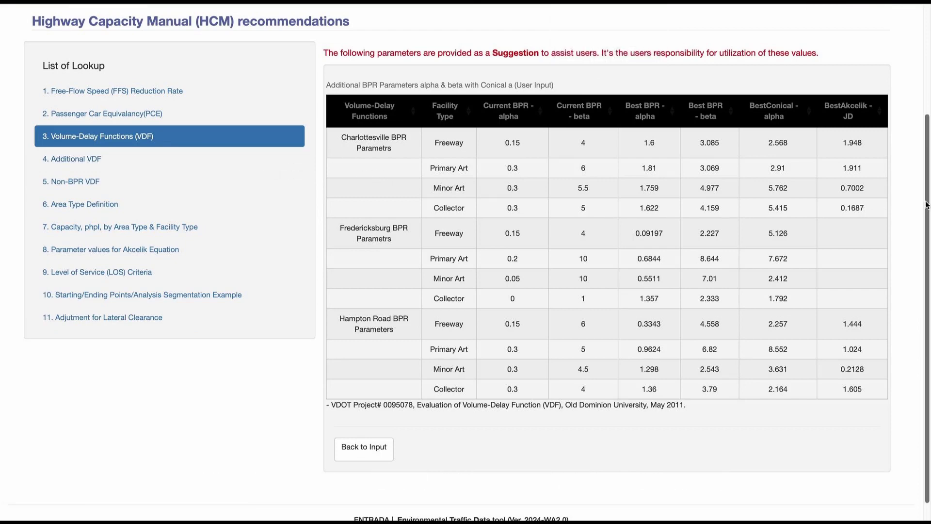
scroll(532, 188, up, 1)
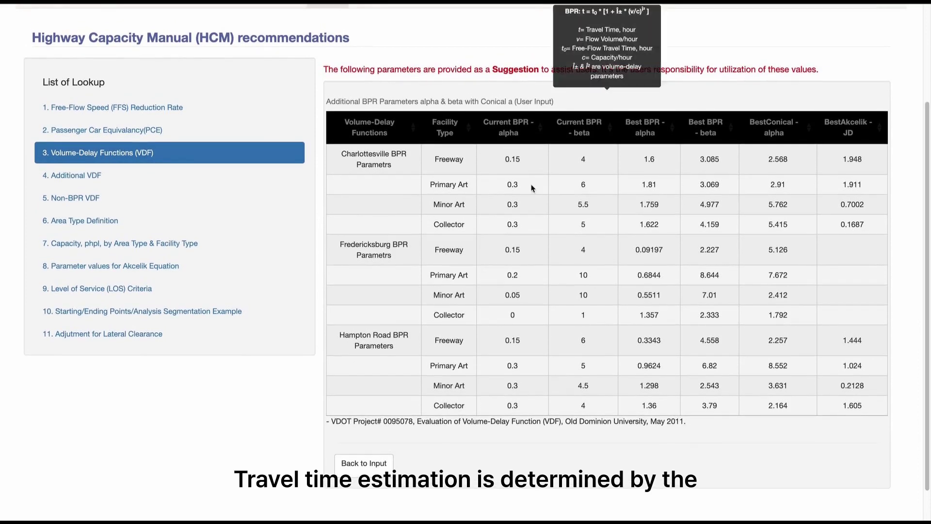
Review the Additional VDF lookup tables of alpha and beta parameters, including the Old Dominion University values, and return to the input page.
click(76, 175)
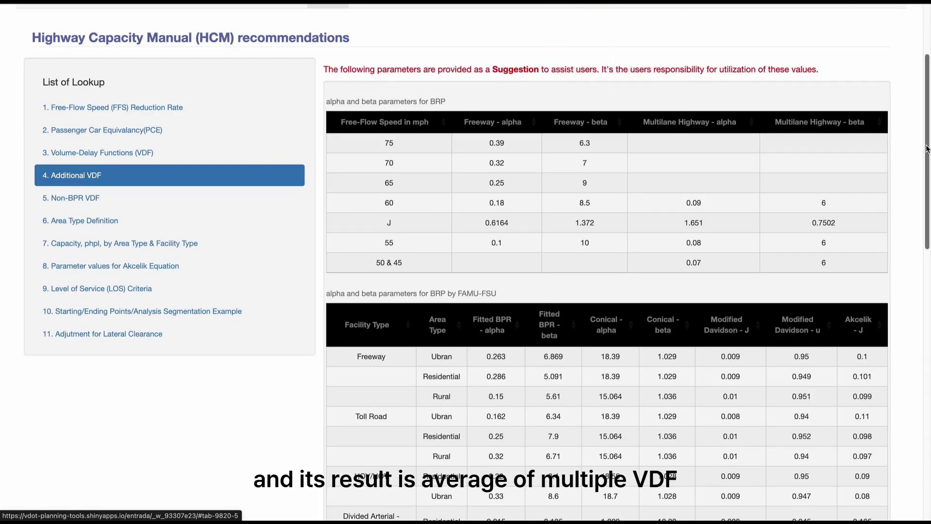
drag(927, 149, 929, 392)
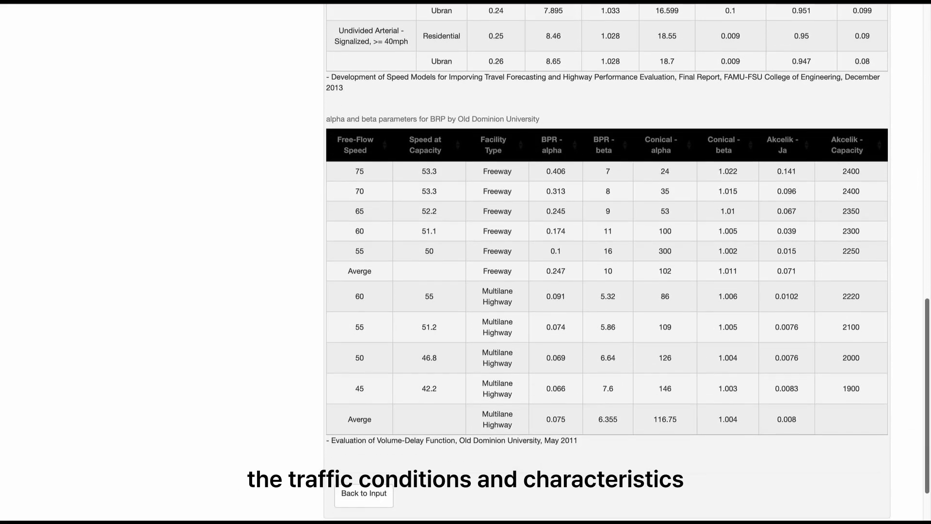
click(379, 495)
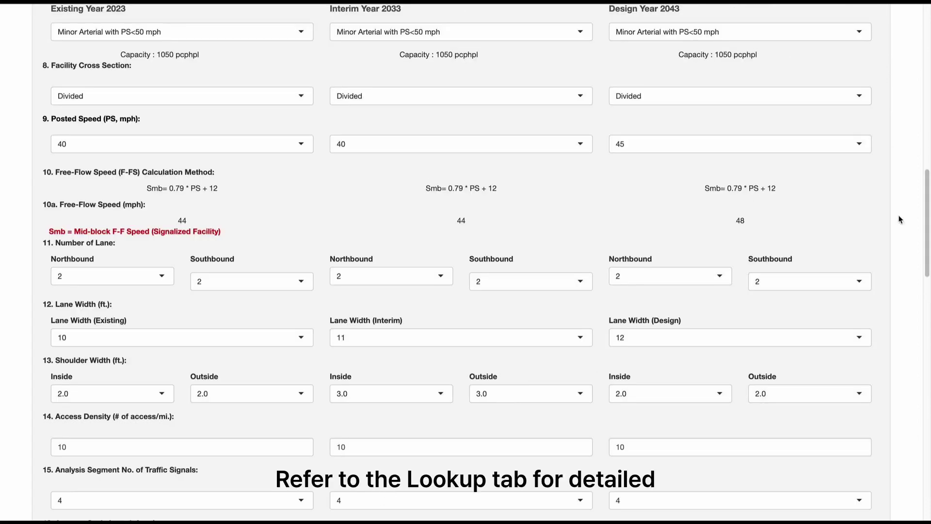
drag(926, 200, 928, 297)
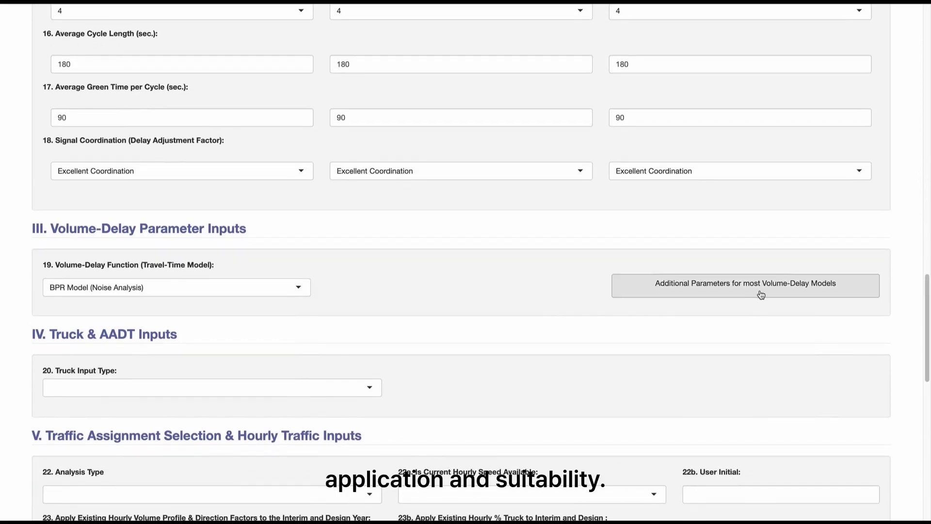
Try Hourly as the truck input type and select the northbound and southbound 2X-6T and 3X+ truck percentage columns in the hourly table.
scroll(524, 31, down, 6)
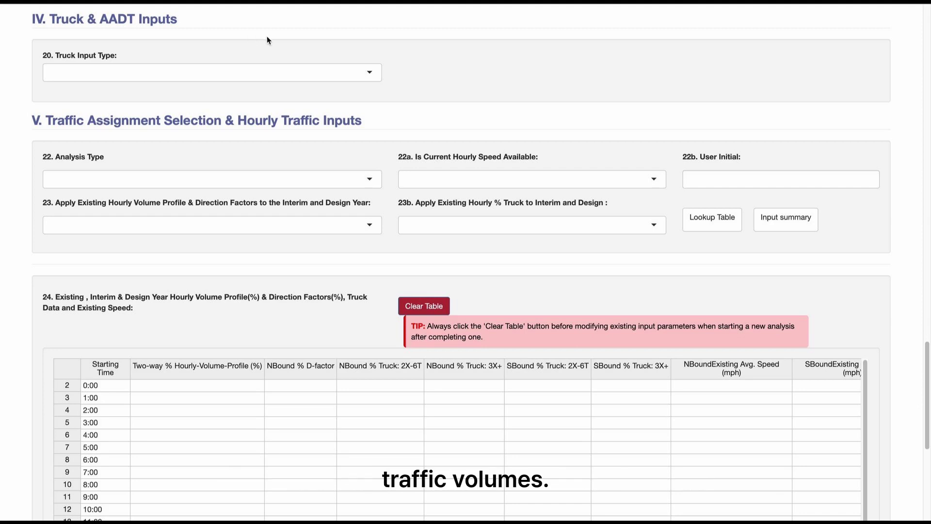
click(268, 70)
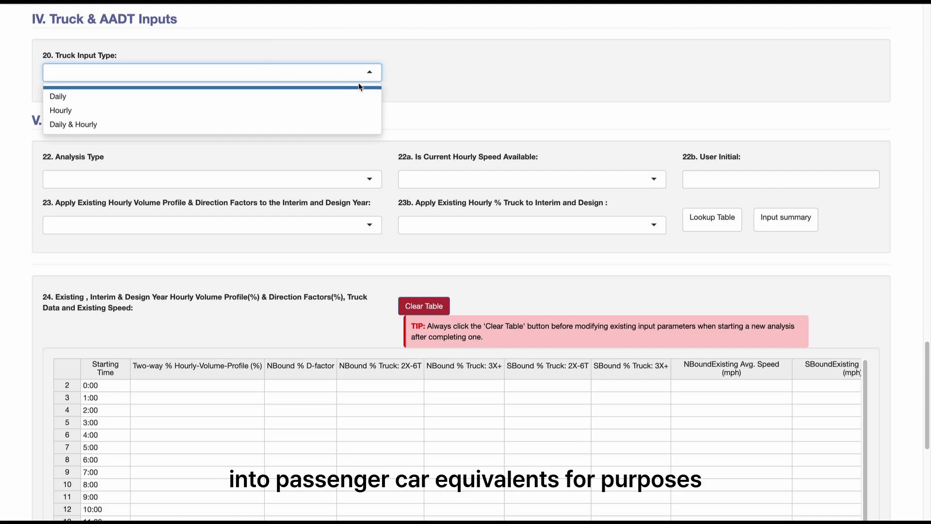
click(352, 115)
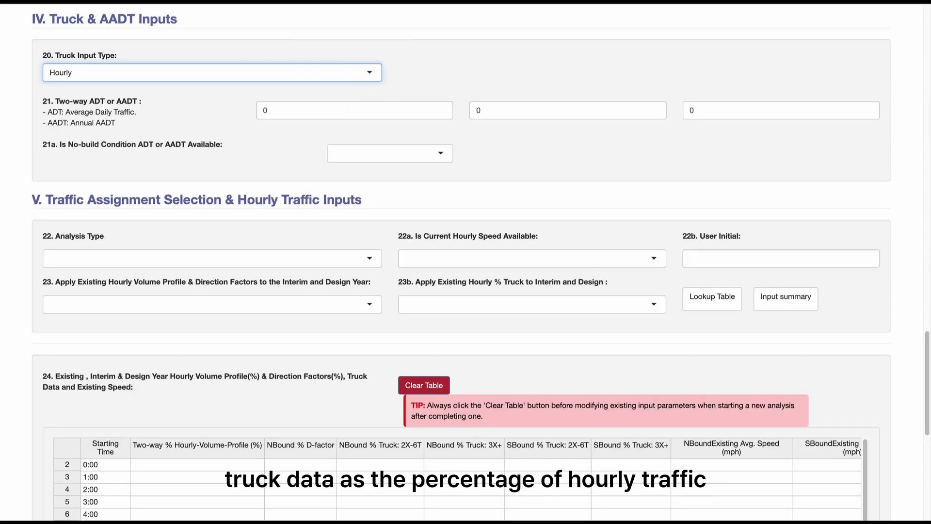
click(930, 353)
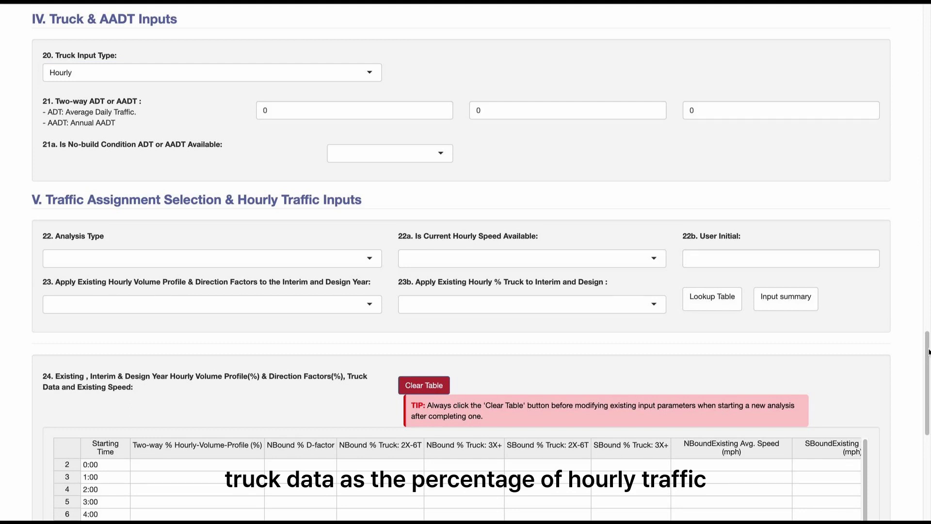
scroll(929, 351, down, 1)
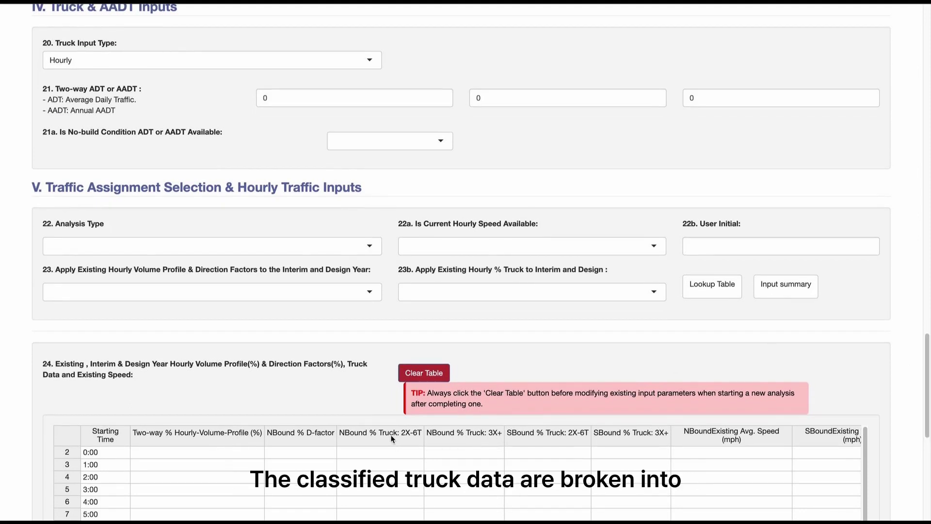
click(388, 433)
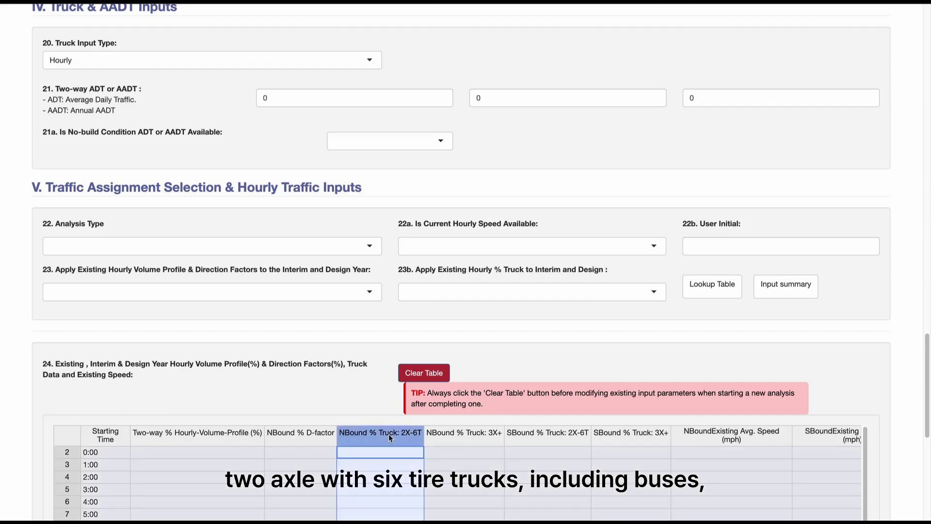
shift+click(483, 439)
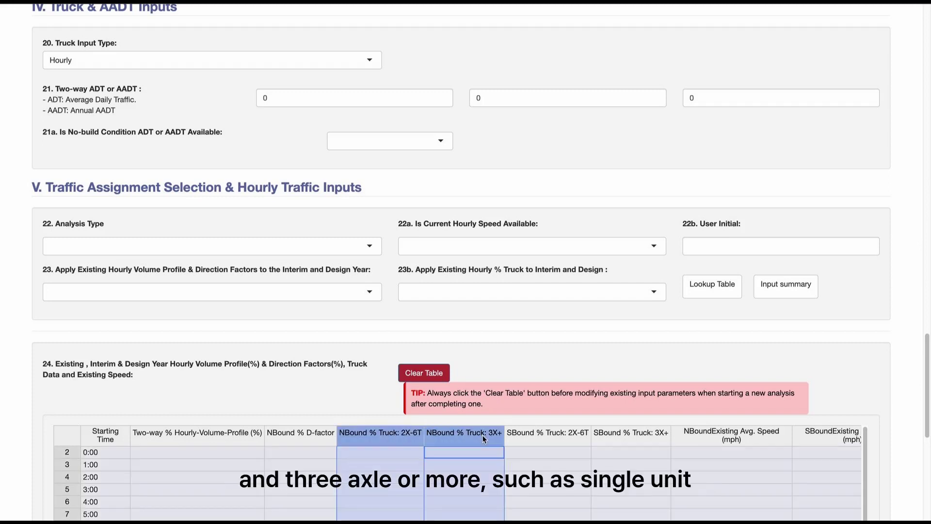
shift+click(553, 436)
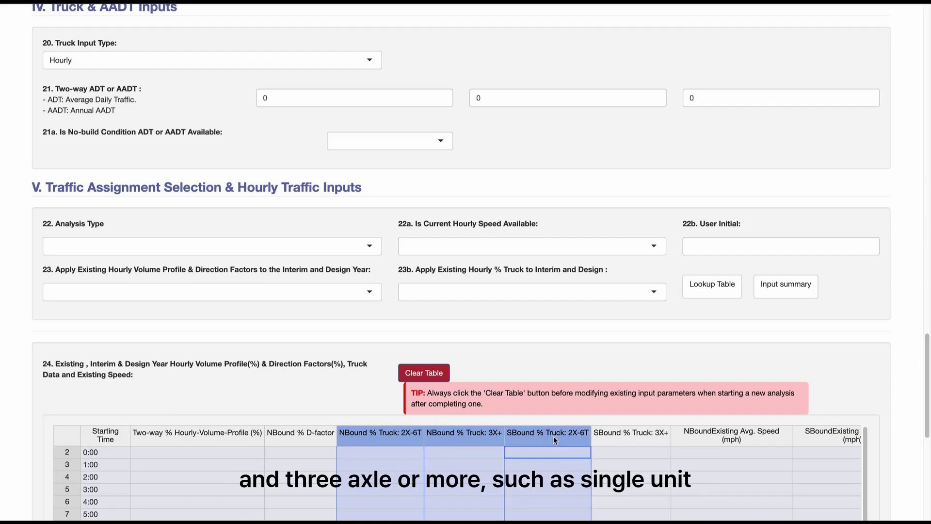
shift+click(630, 435)
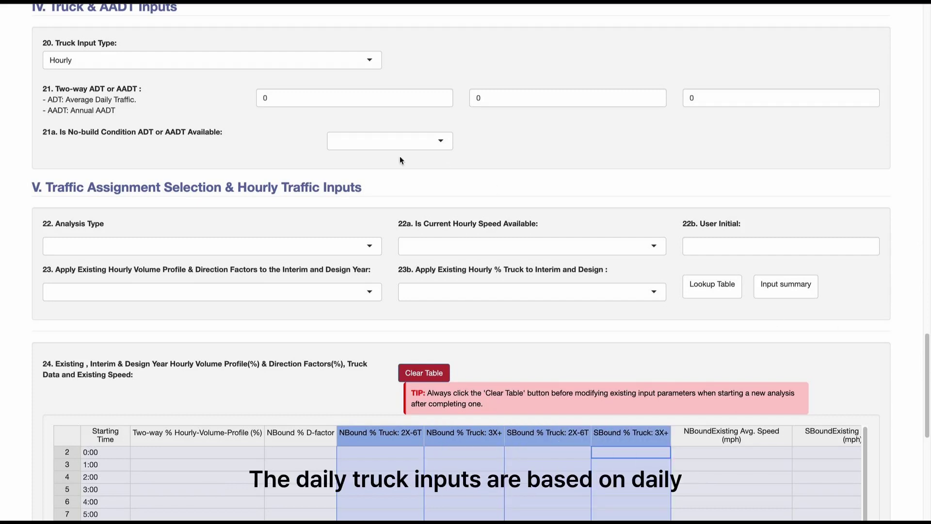
Try the Daily truck input type, check its Daily (%) fields for all three years, and switch to Daily & Hourly.
click(272, 65)
click(268, 80)
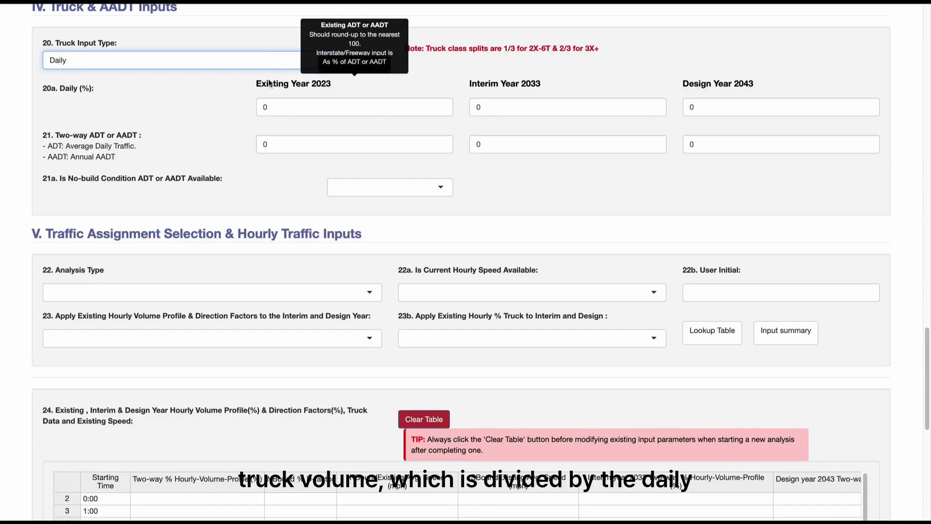
click(266, 107)
click(537, 105)
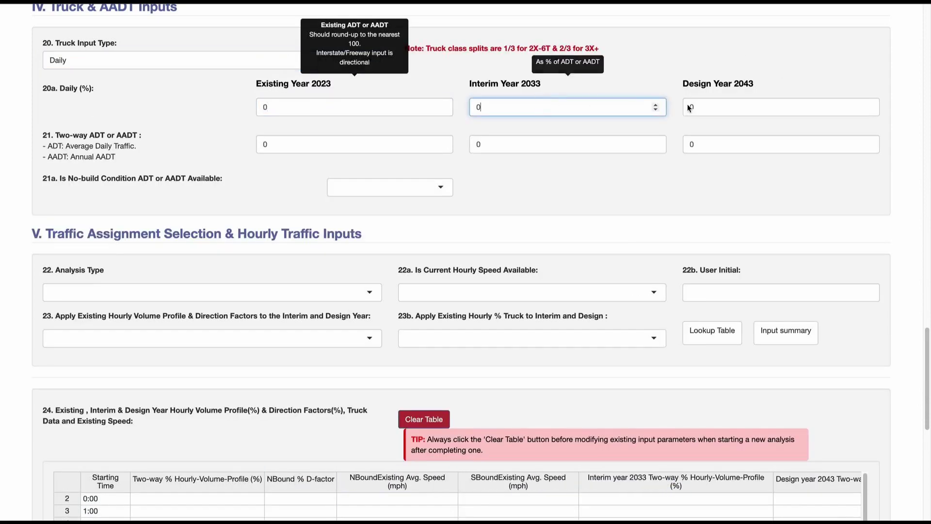
click(701, 106)
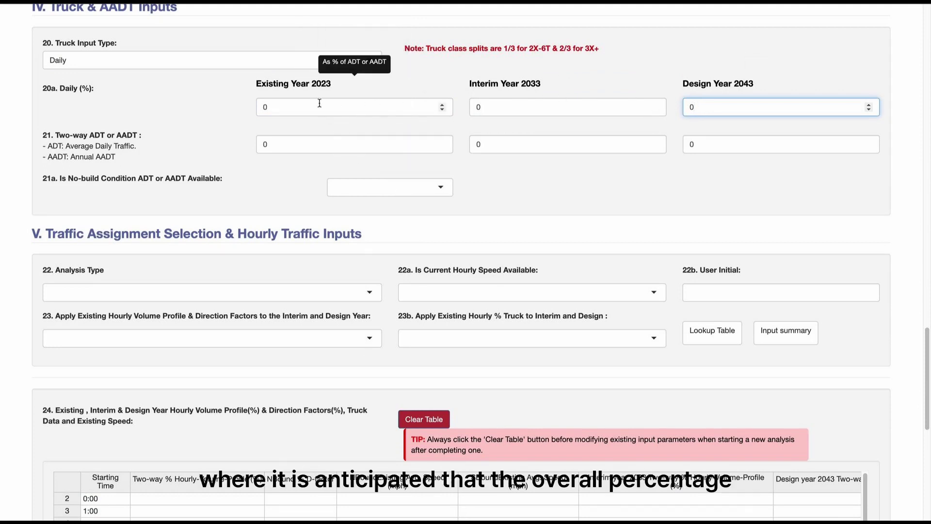
click(295, 70)
click(293, 112)
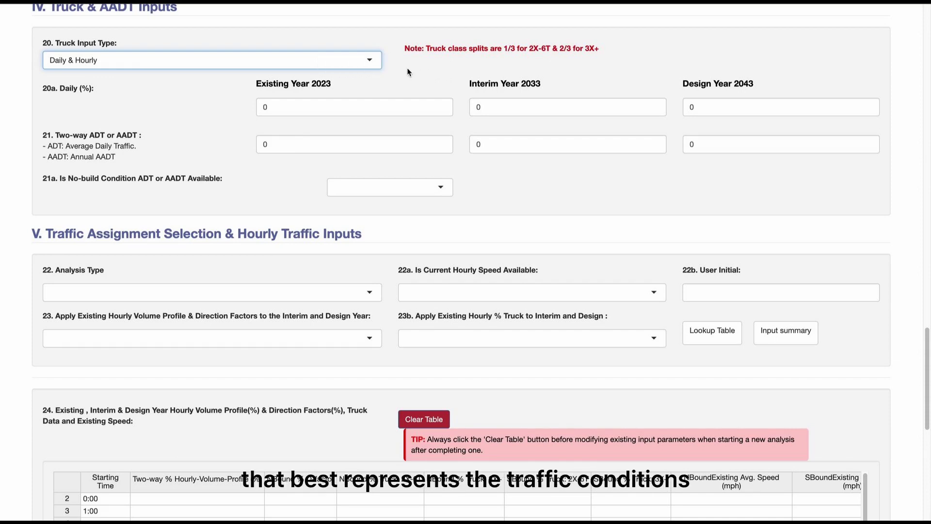
Set the truck input type to Daily and the daily truck percentage to 10 for the existing, interim and design years.
click(353, 60)
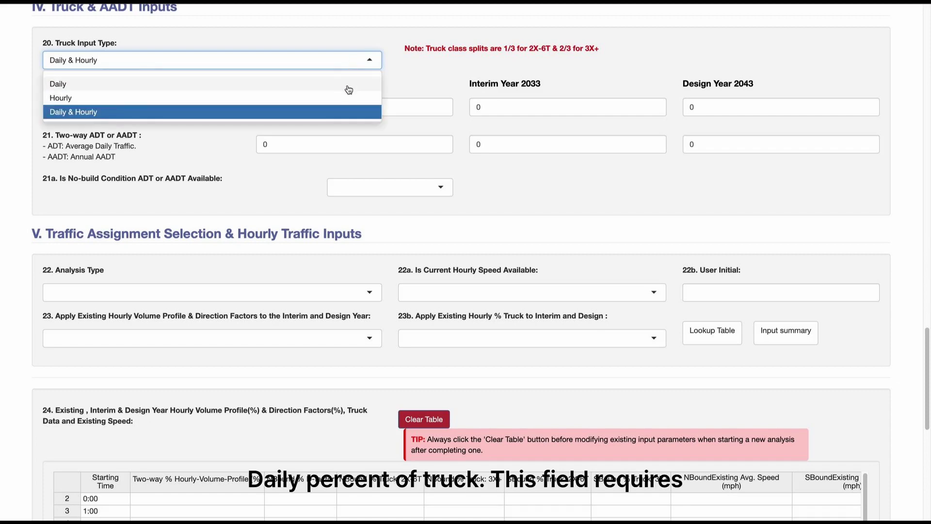
click(348, 90)
click(296, 104)
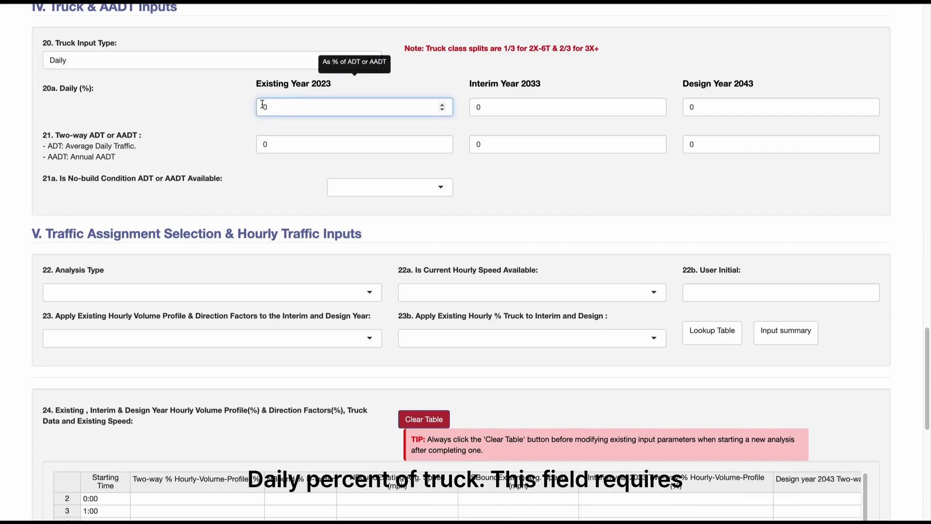
text(1)
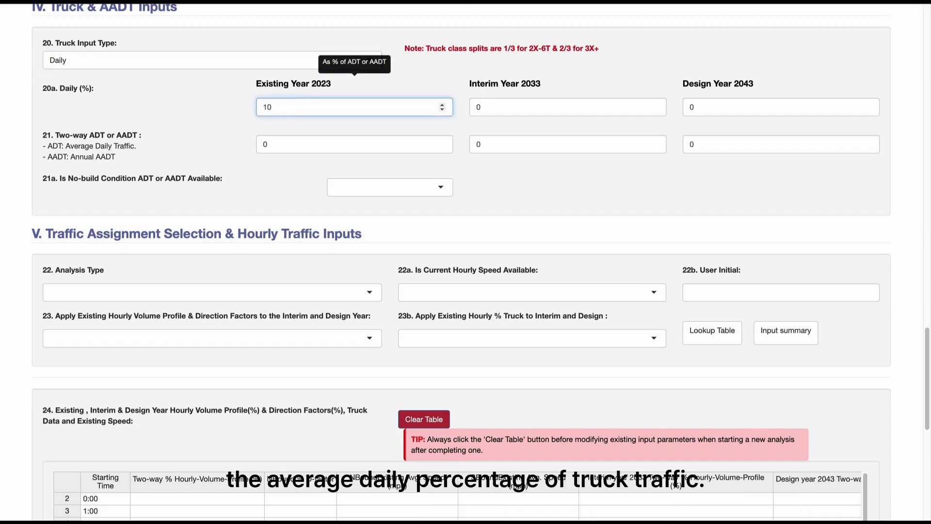
key(Tab)
text(10)
key(Tab)
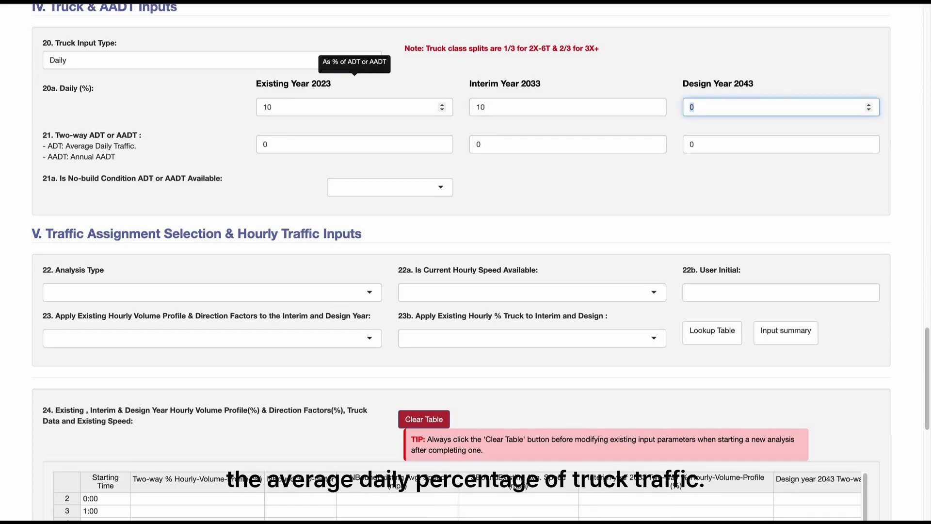
text(10)
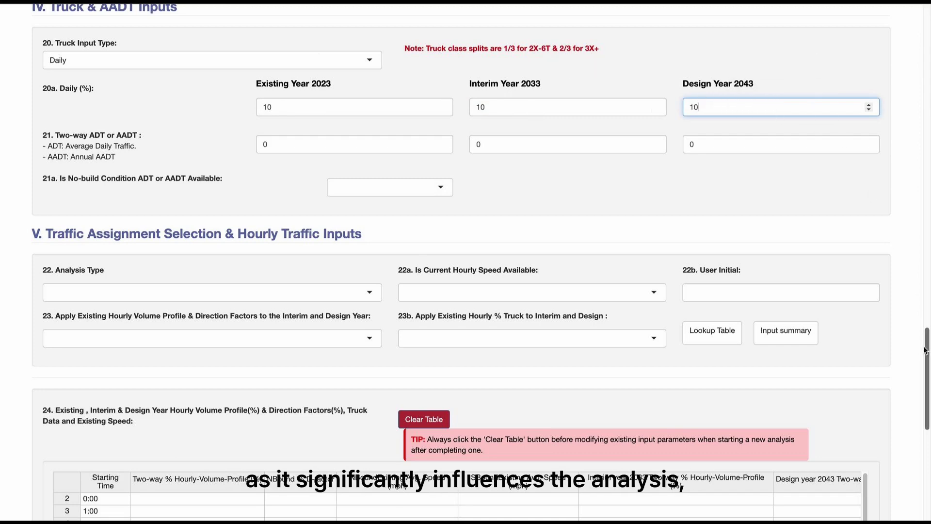
Set the two-way ADT or AADT to 10000 for existing year 2023, 20000 for interim year 2033 and 30000 for design year 2043.
scroll(927, 347, up, 1)
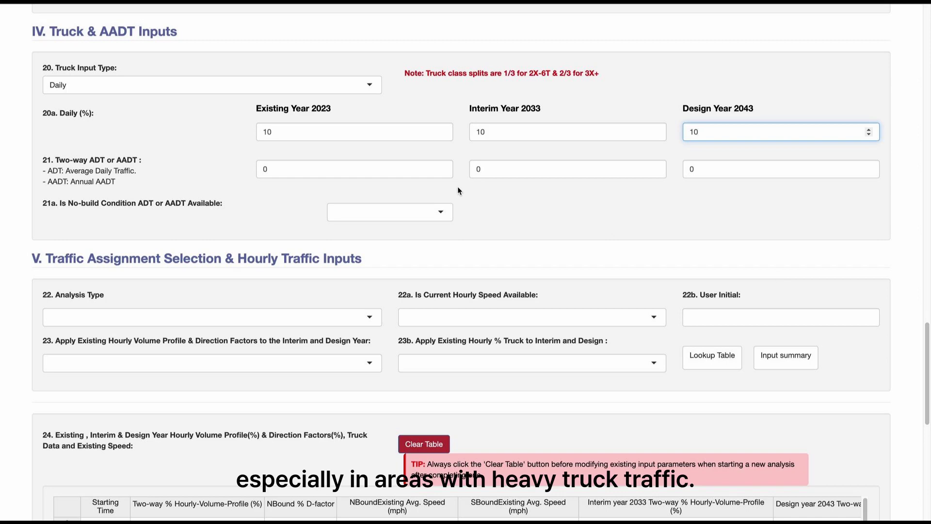
click(267, 169)
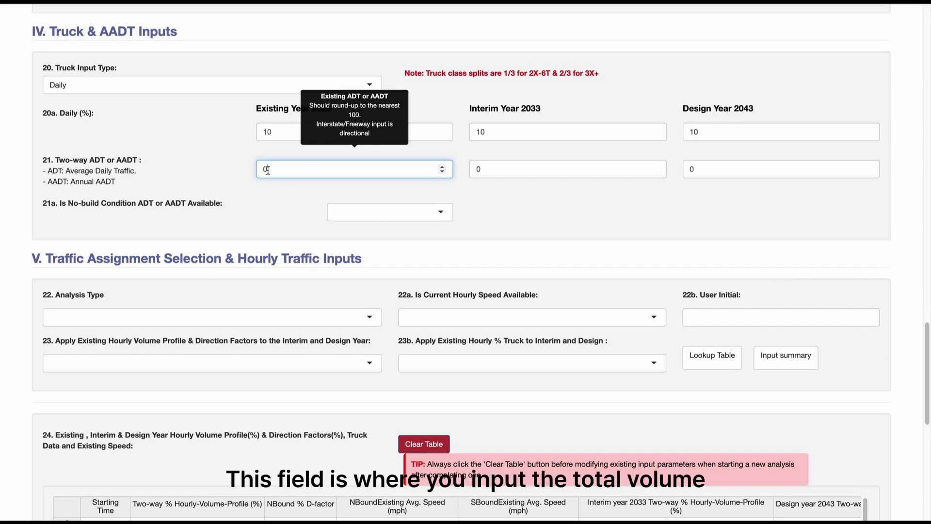
double_click(263, 169)
text(10000)
key(Tab)
text(2)
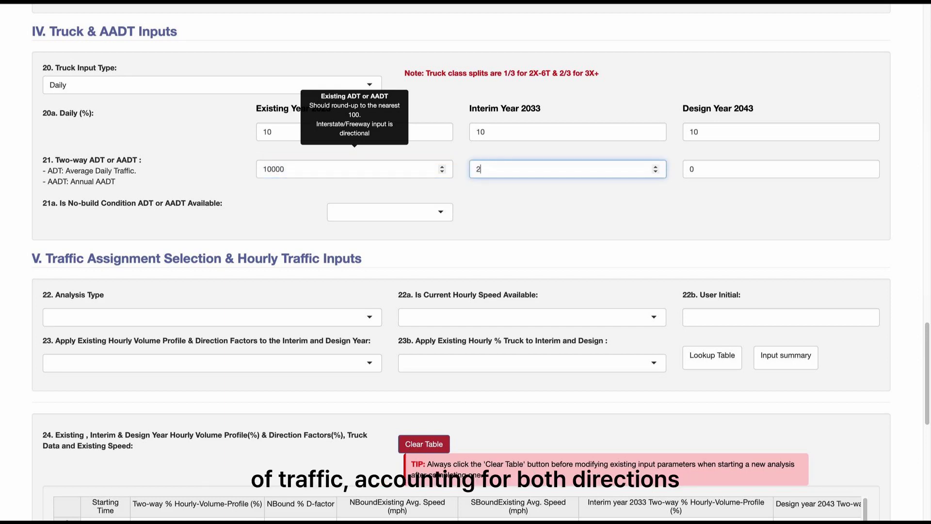
text(0000)
key(Tab)
text(300)
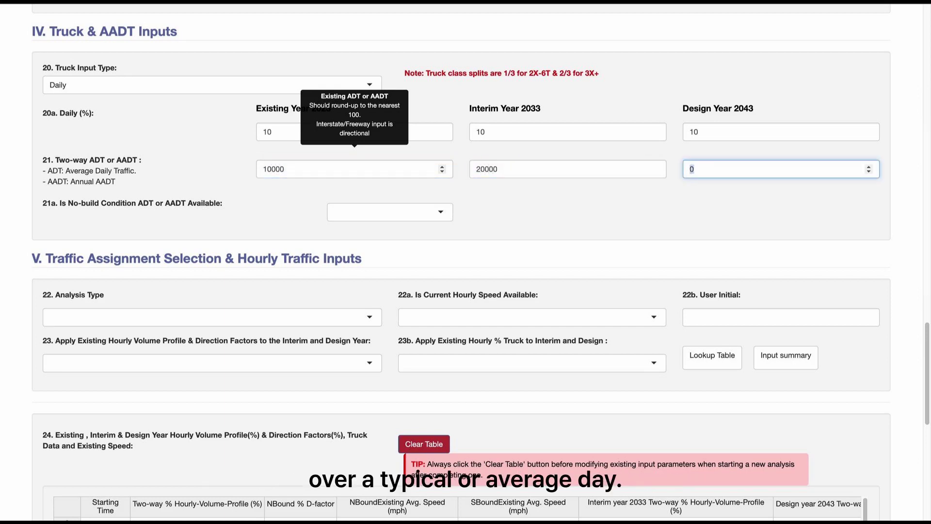
text(00)
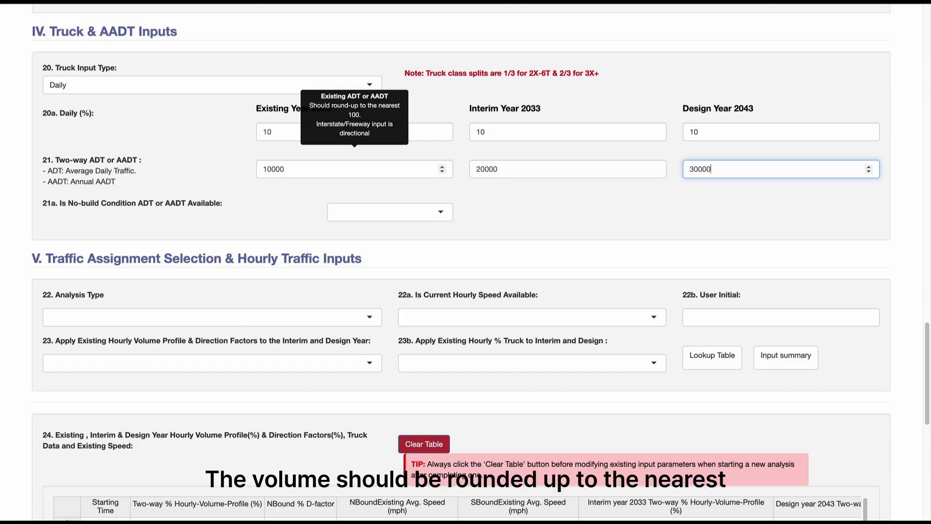
click(511, 168)
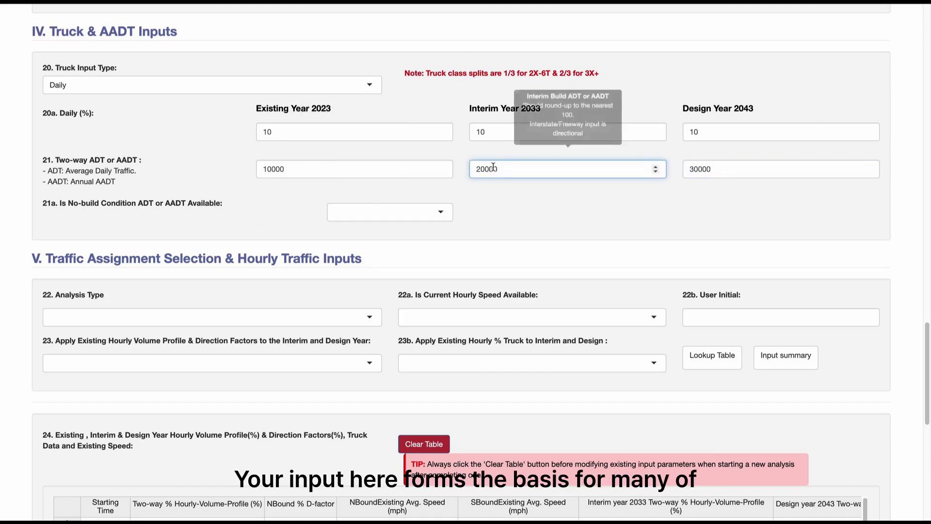
click(722, 168)
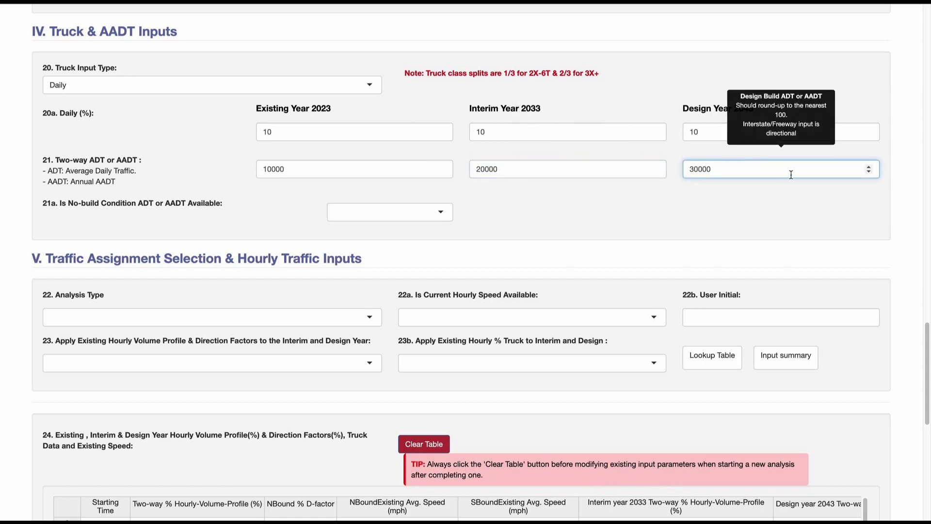
Mark no-build ADT or AADT as available and set the no-build values to 10000 for interim year 2033 and 25000 for design year 2043.
click(442, 213)
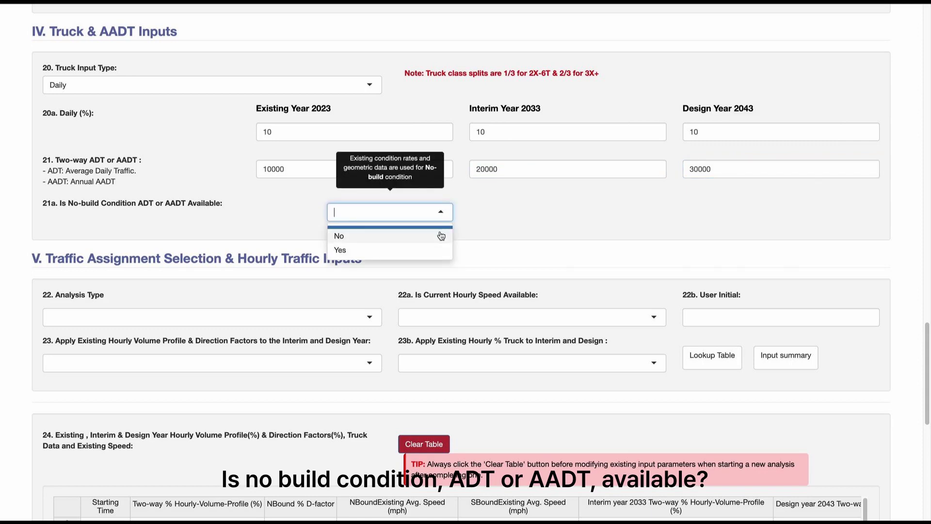
click(438, 236)
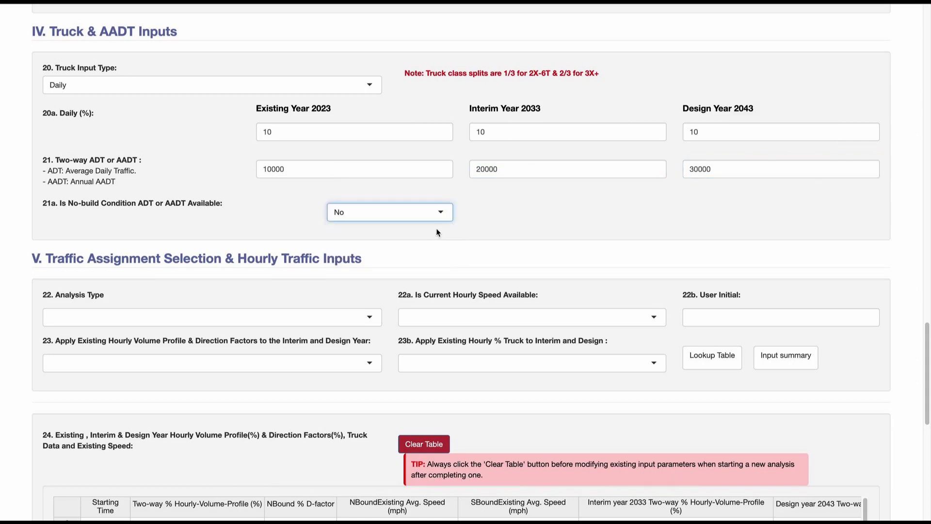
click(429, 218)
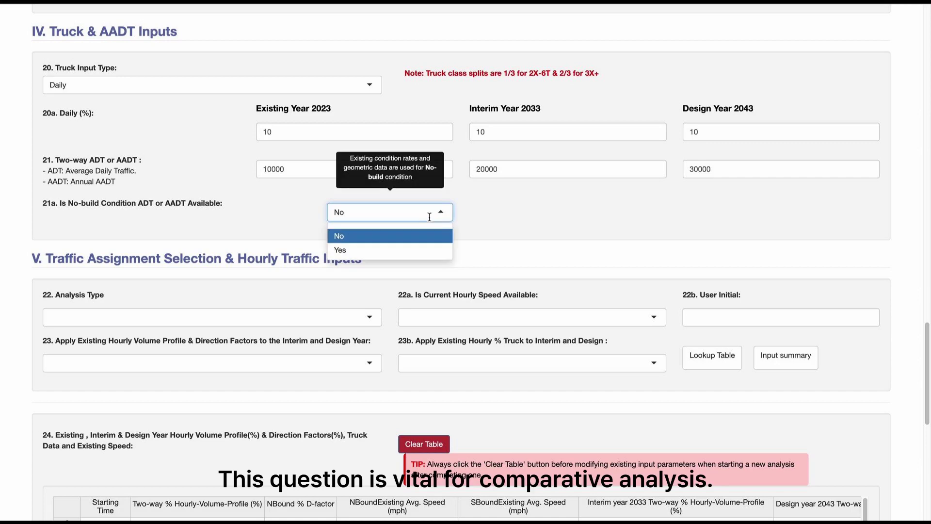
click(422, 249)
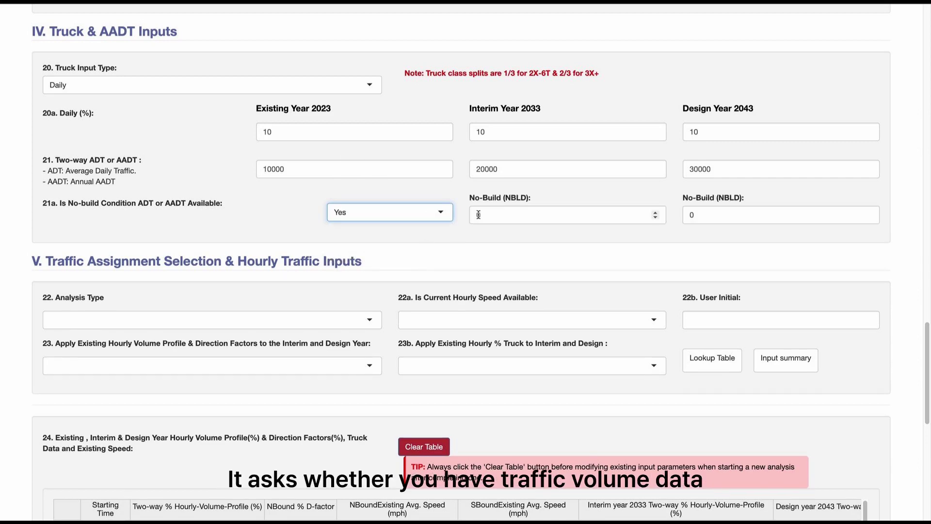
click(481, 217)
text(10000)
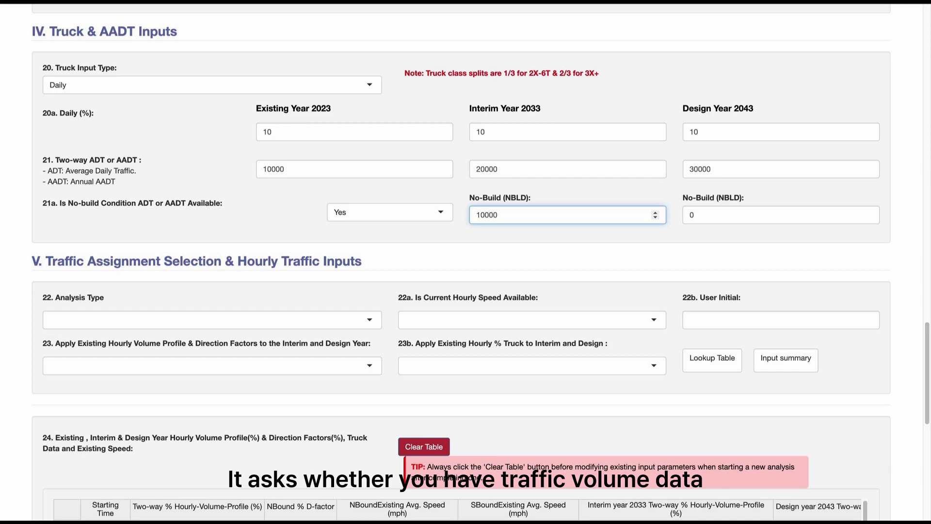
key(Tab)
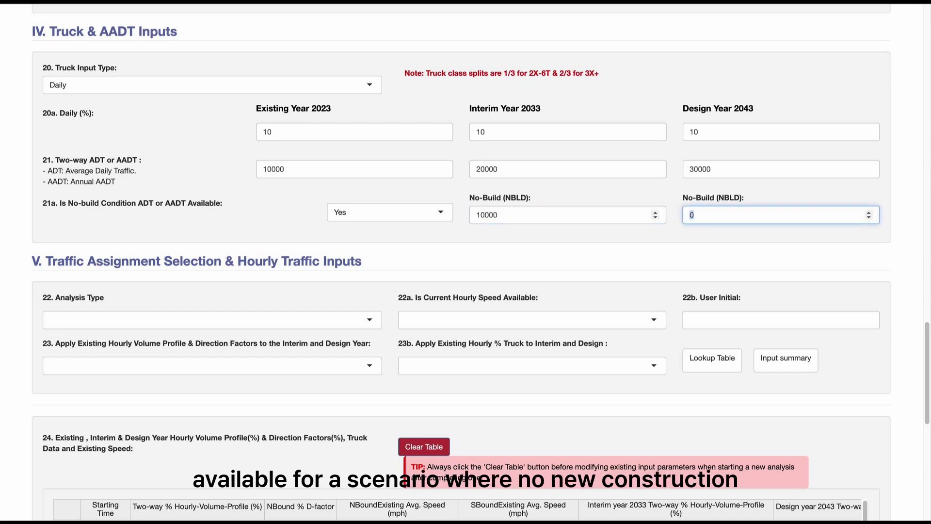
text(25000)
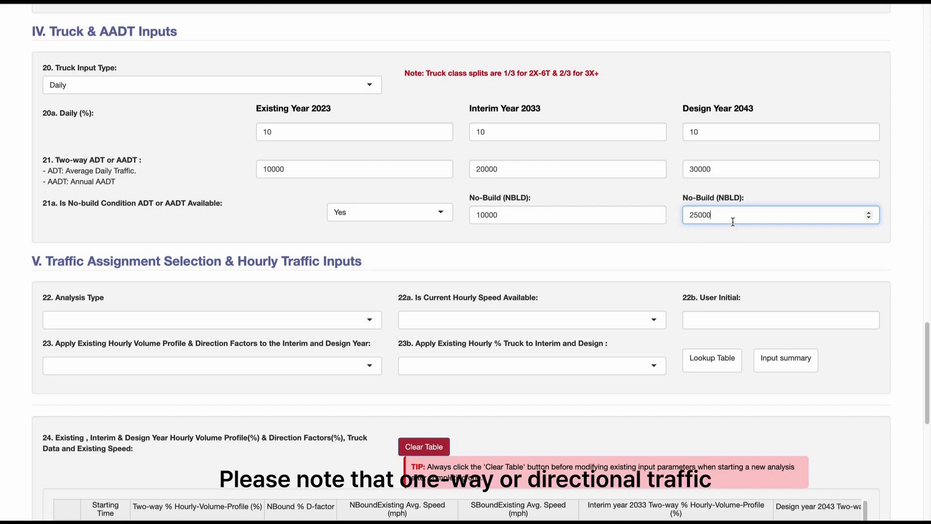
click(738, 238)
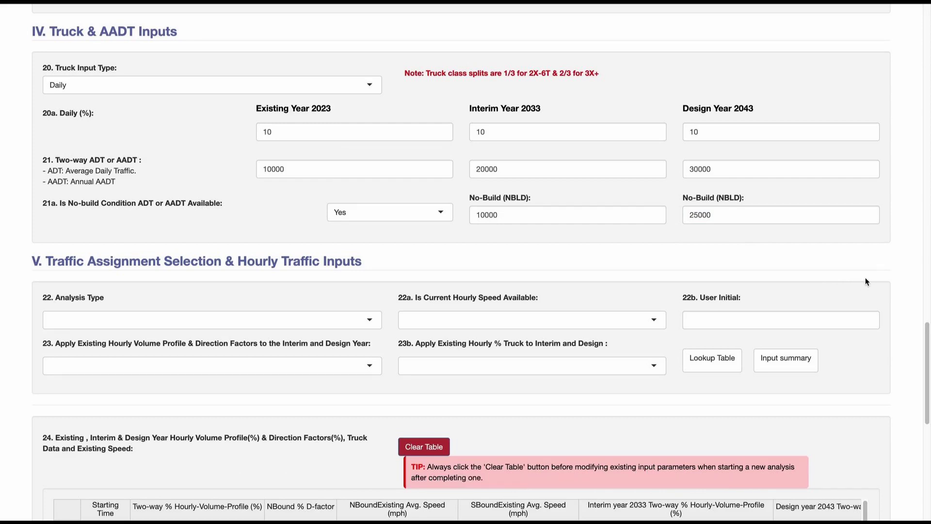
Try Demand Analysis and Constrained Analysis as the analysis type, and settle on 2. Noise Analysis.
drag(927, 339, 927, 336)
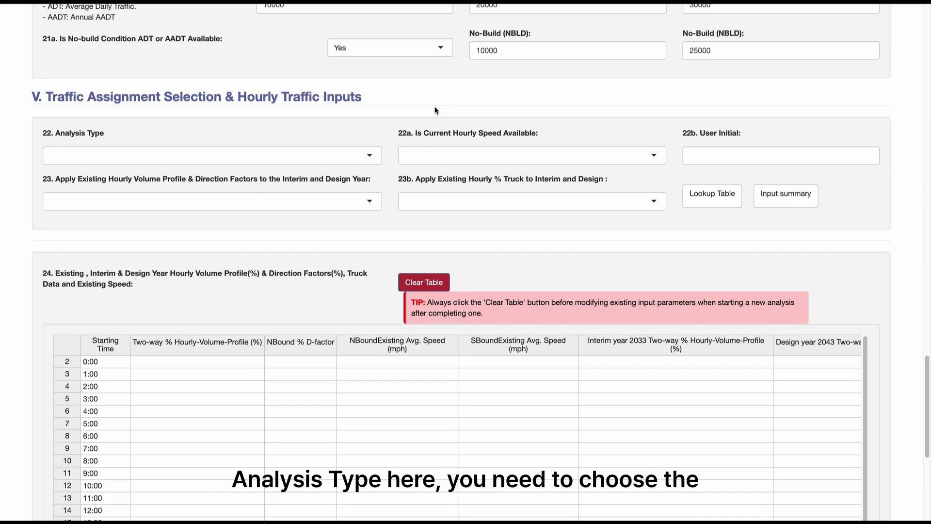
click(370, 152)
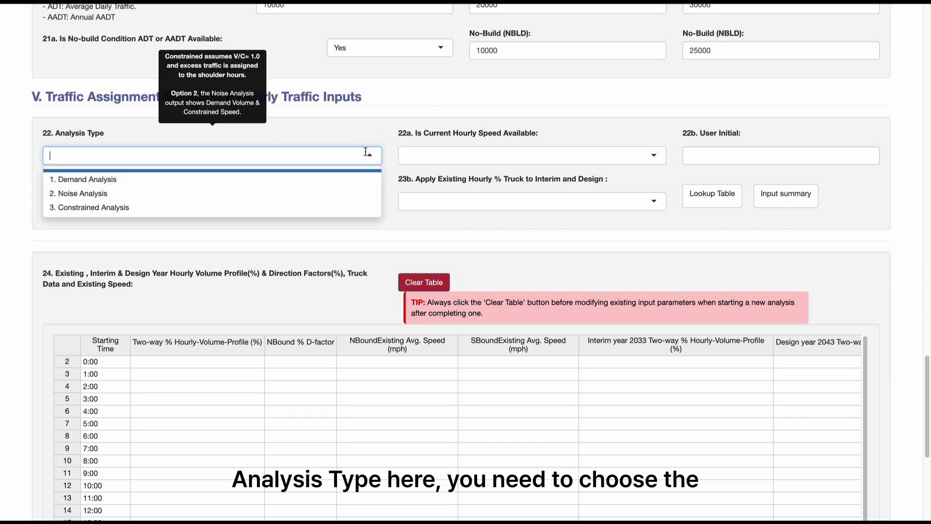
click(355, 182)
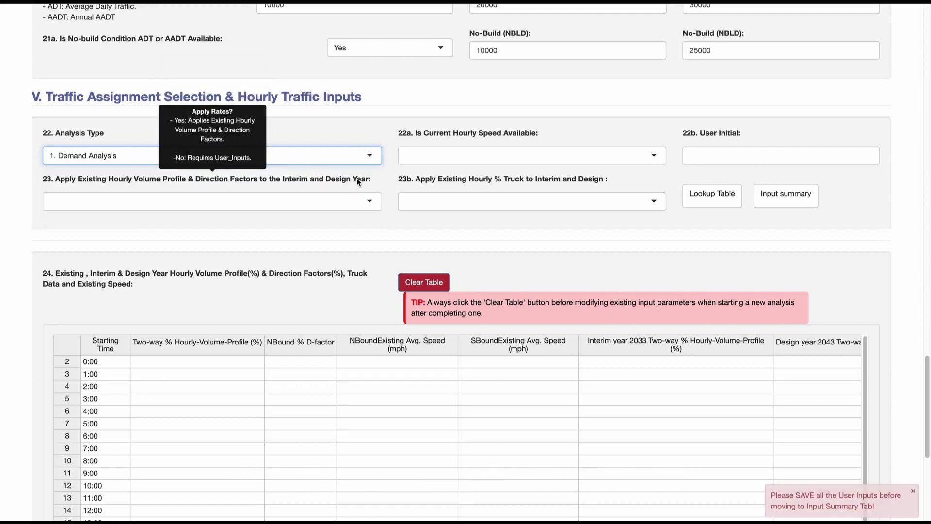
click(381, 164)
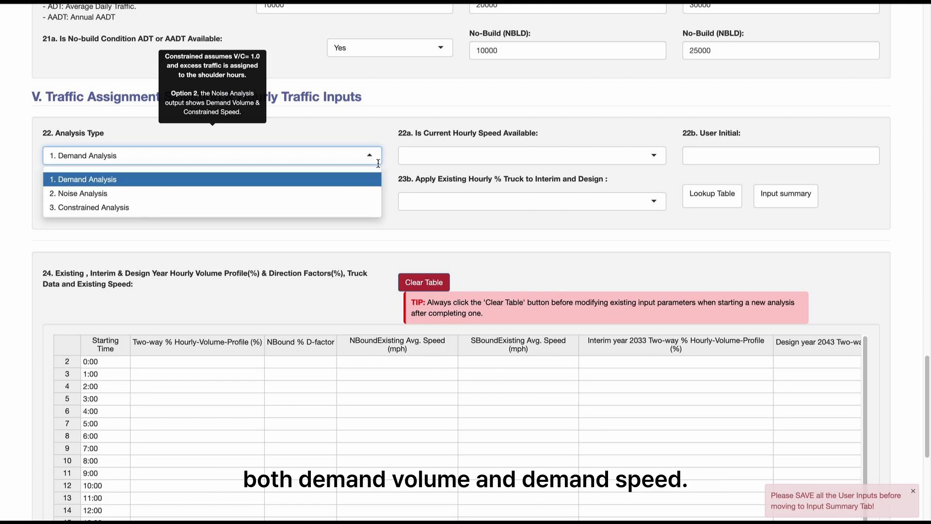
click(351, 206)
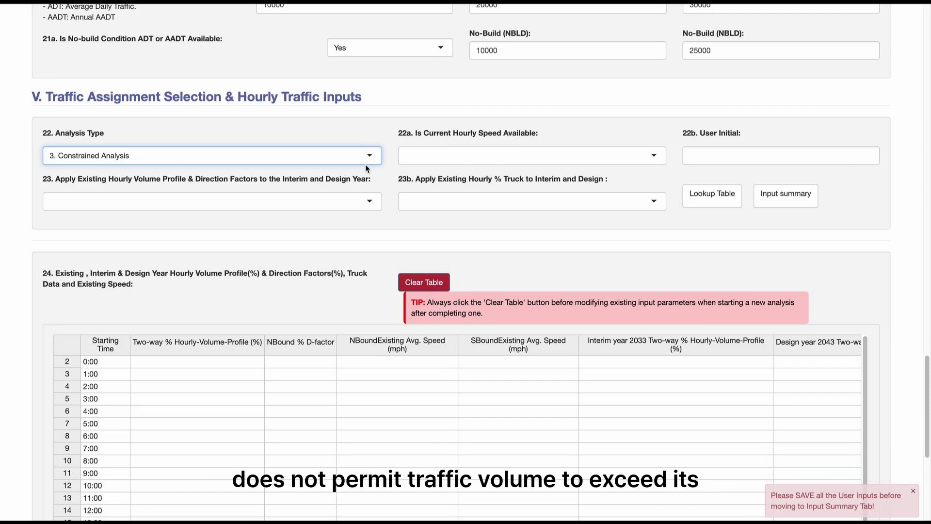
mouse_move(367, 162)
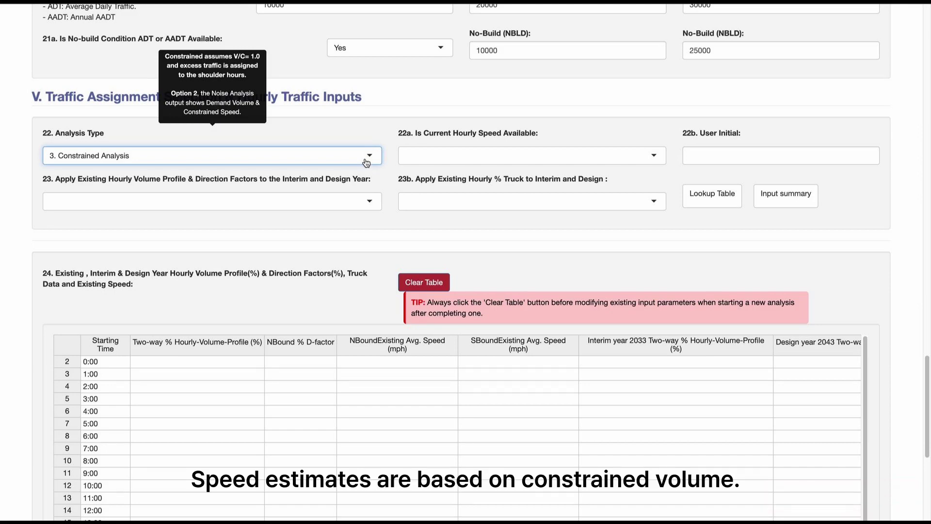
click(366, 163)
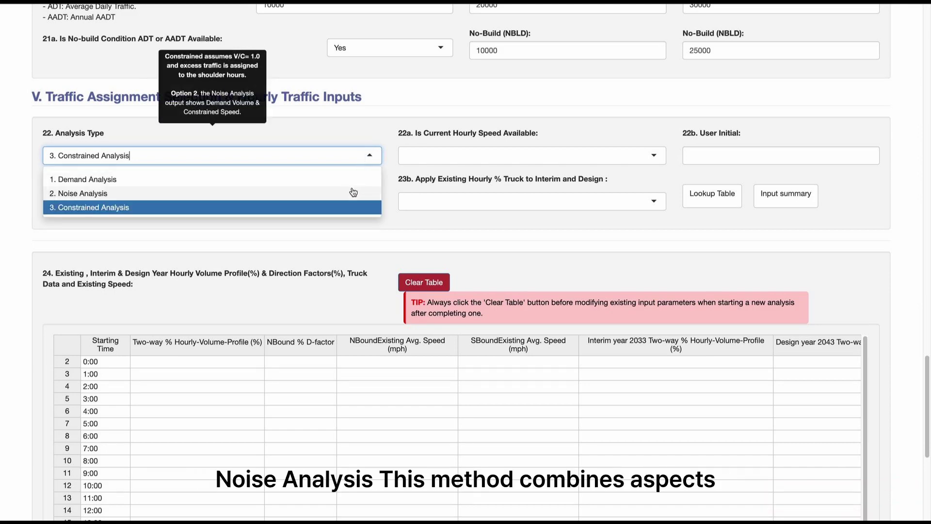
click(353, 189)
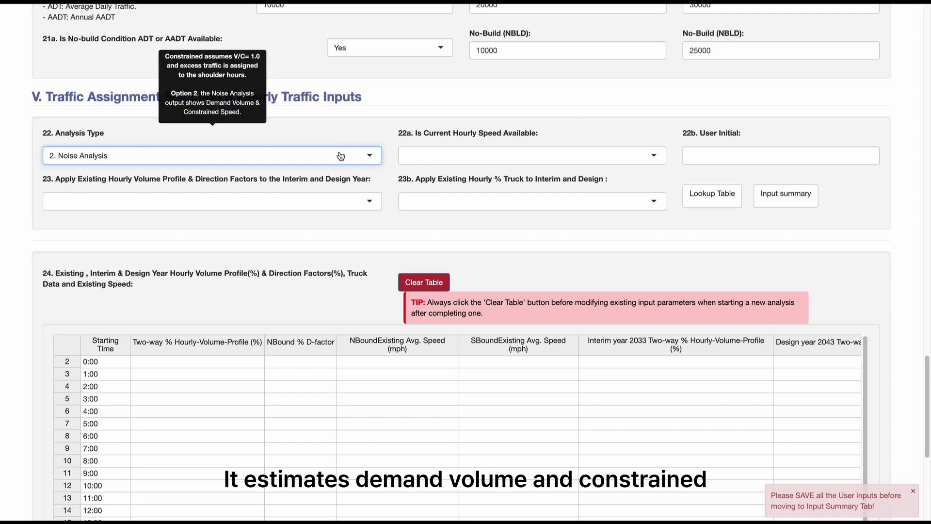
Mark current hourly speed as available and enter the user's initials.
click(437, 152)
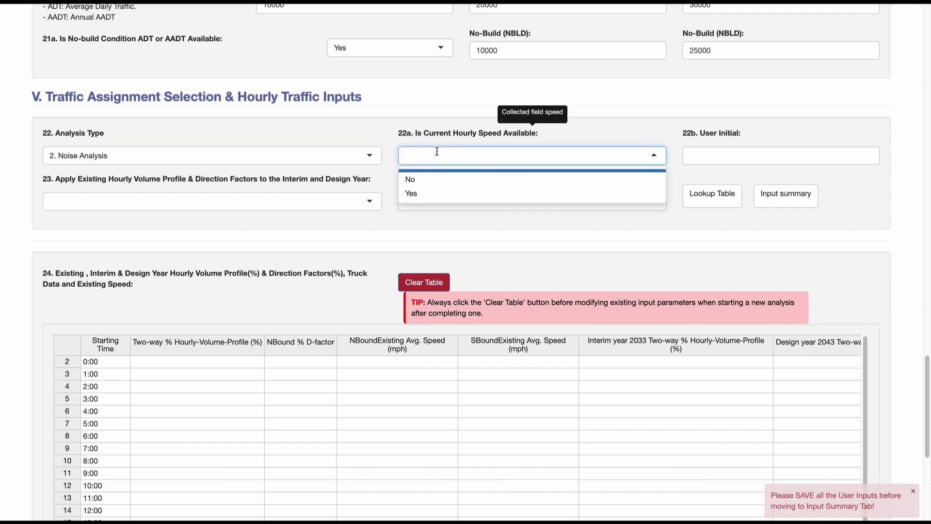
click(512, 194)
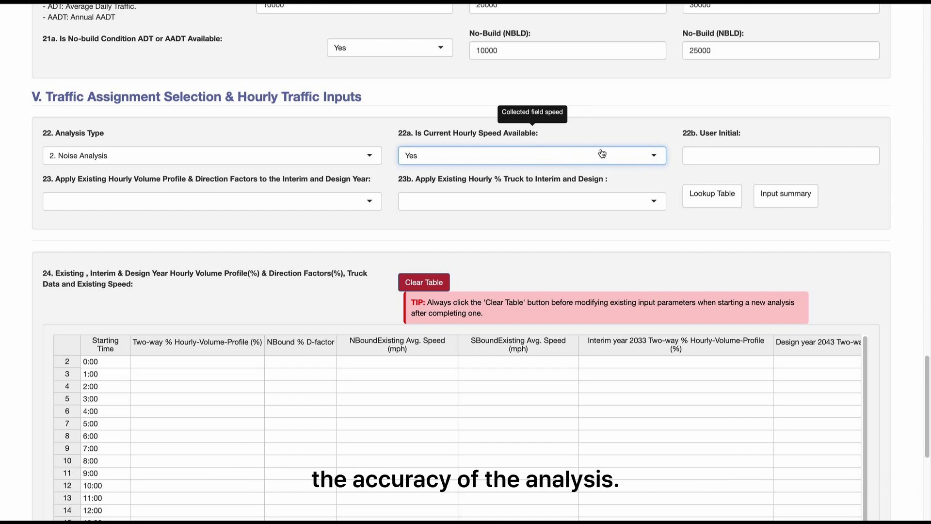
click(756, 155)
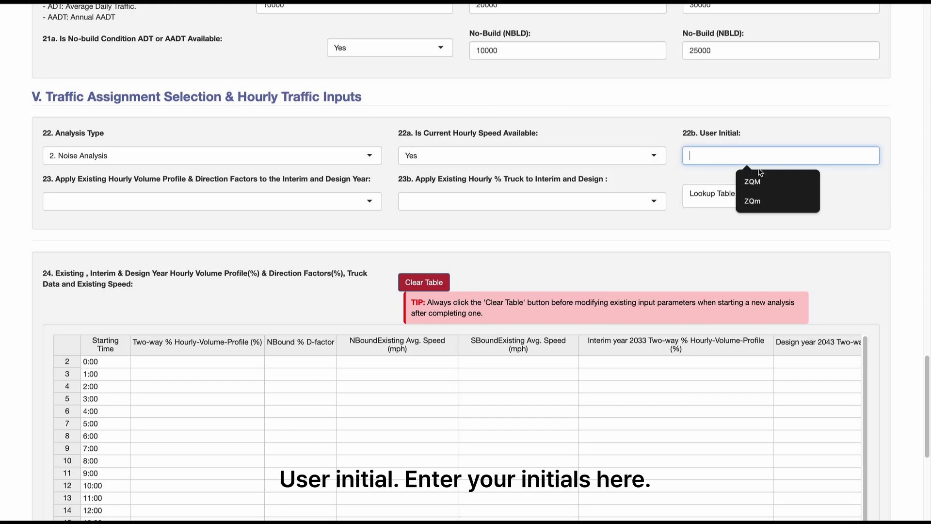
click(761, 181)
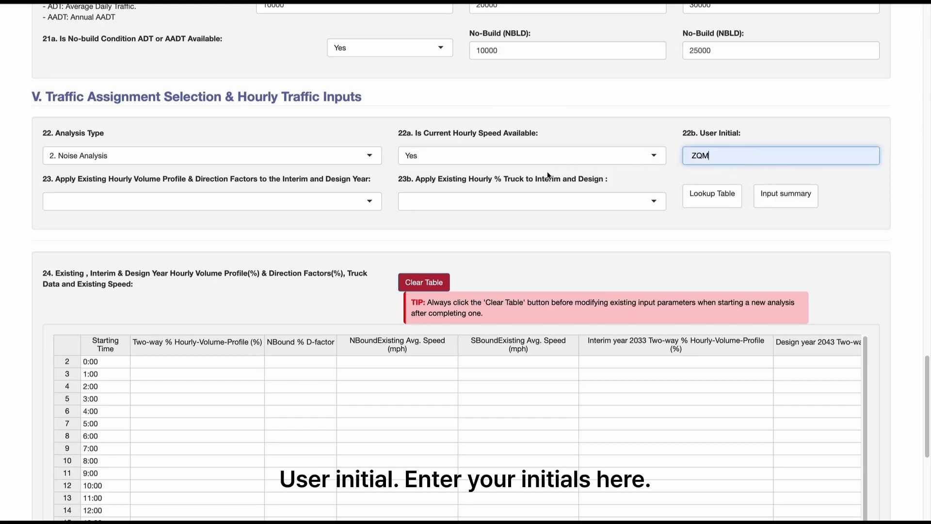
click(689, 172)
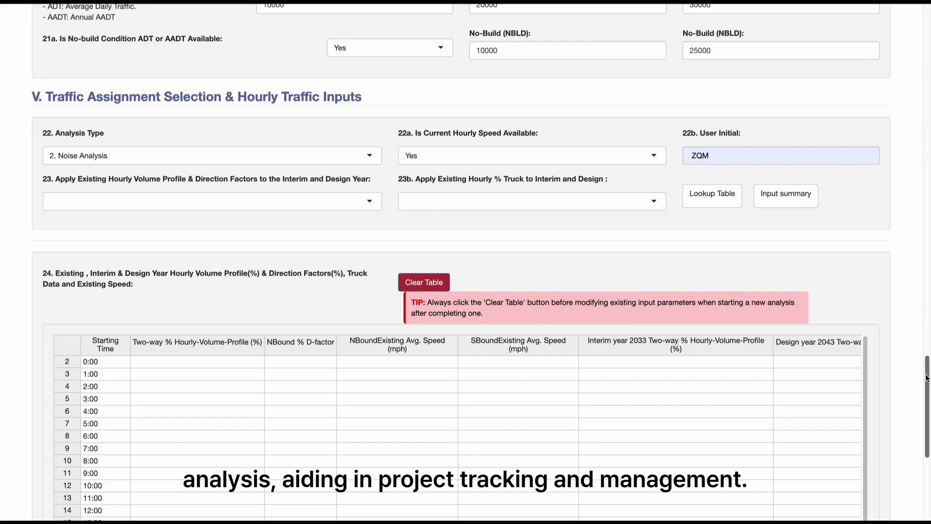
Choose Yes for applying both the existing hourly volume profile and direction factors and the existing hourly truck percentages to the interim and design years.
scroll(928, 392, down, 3)
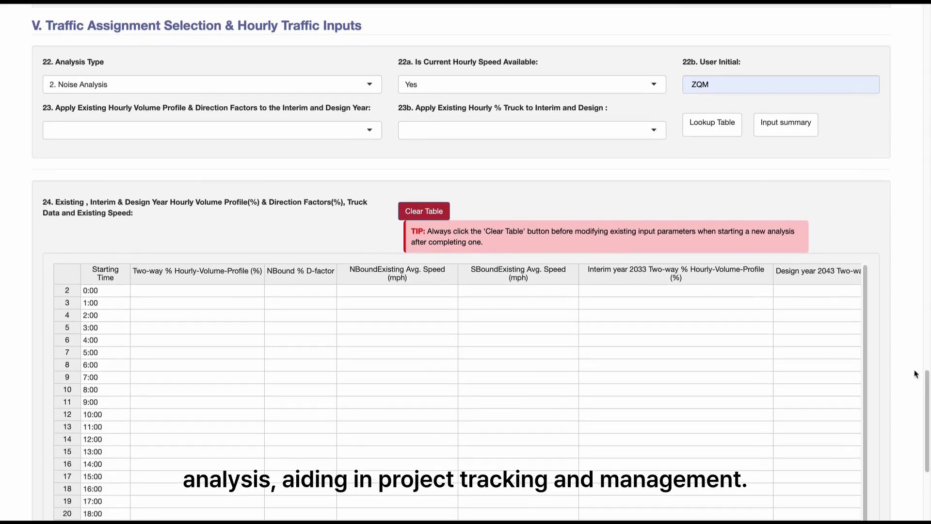
mouse_move(357, 131)
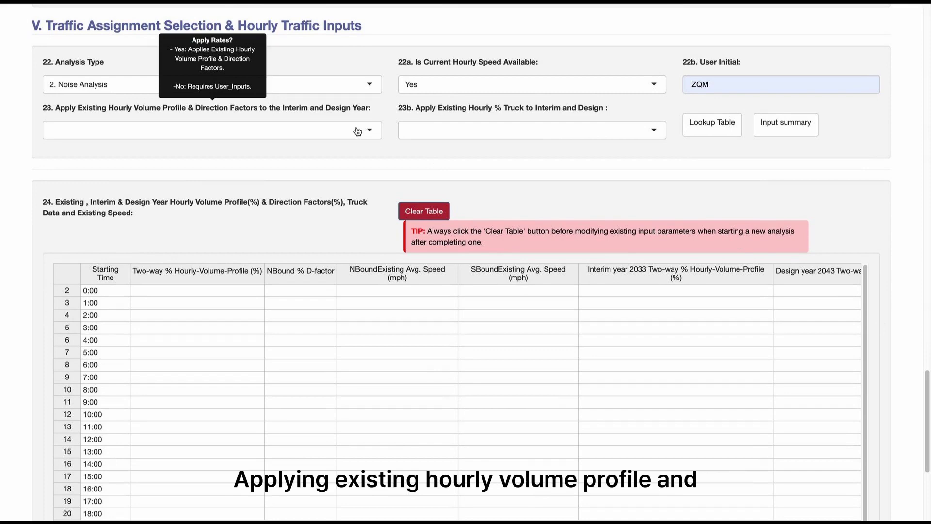
click(358, 131)
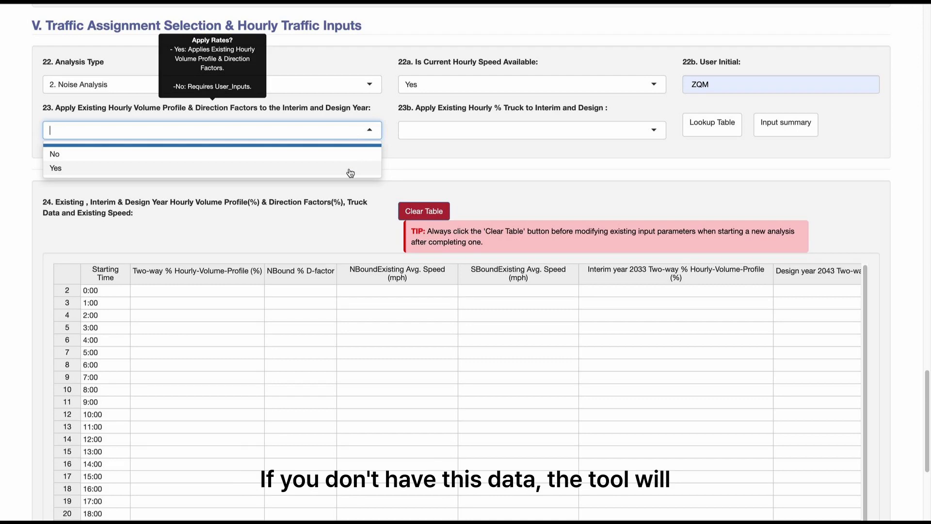
click(350, 169)
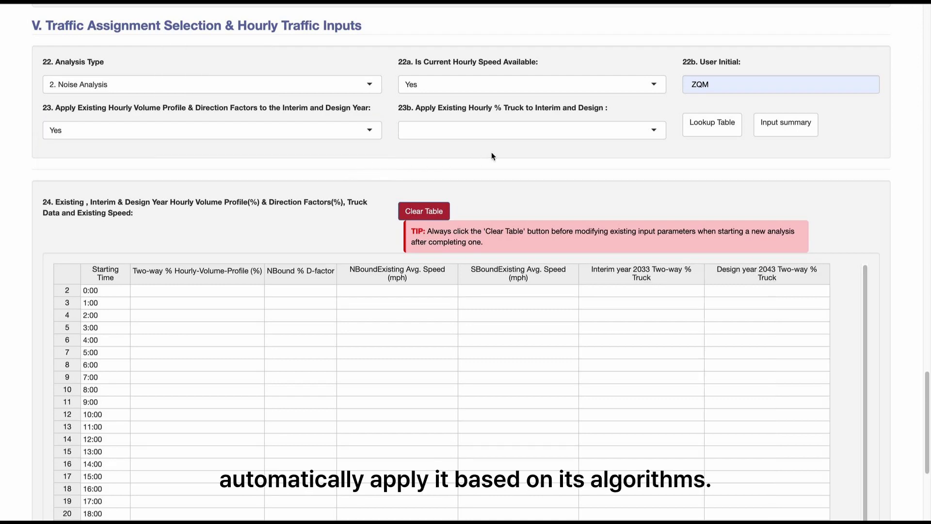
click(604, 135)
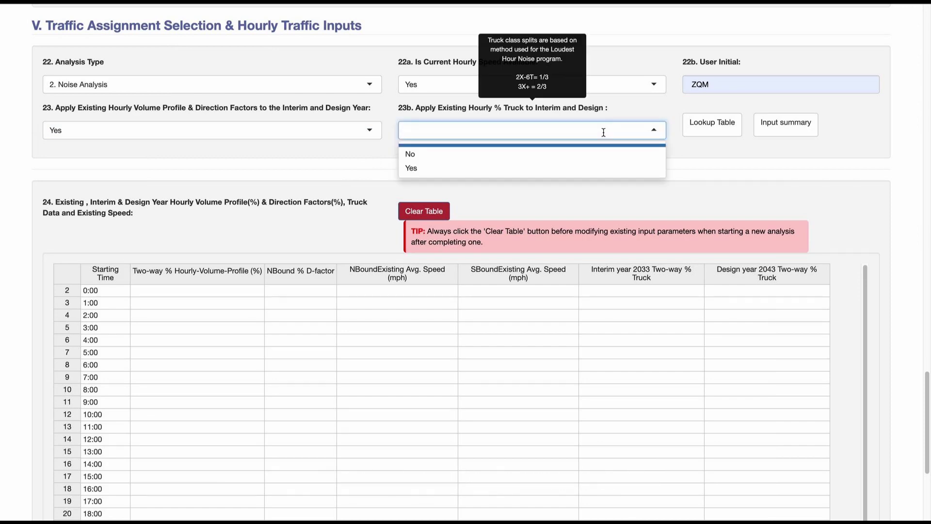
click(600, 170)
Fill the Two-way % Hourly-Volume-Profile column of the hourly table with 12 for every hour from 0:00 to 23:00.
scroll(749, 245, down, 3)
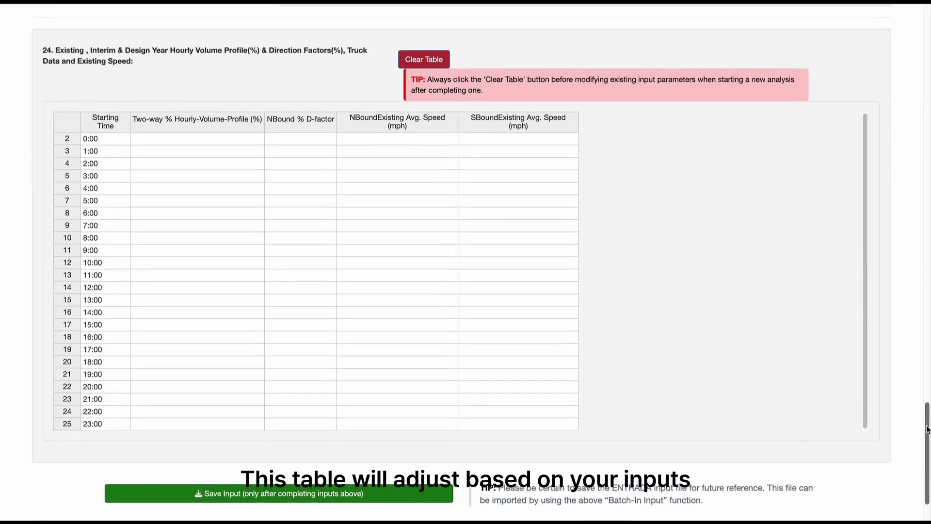
drag(927, 427, 928, 401)
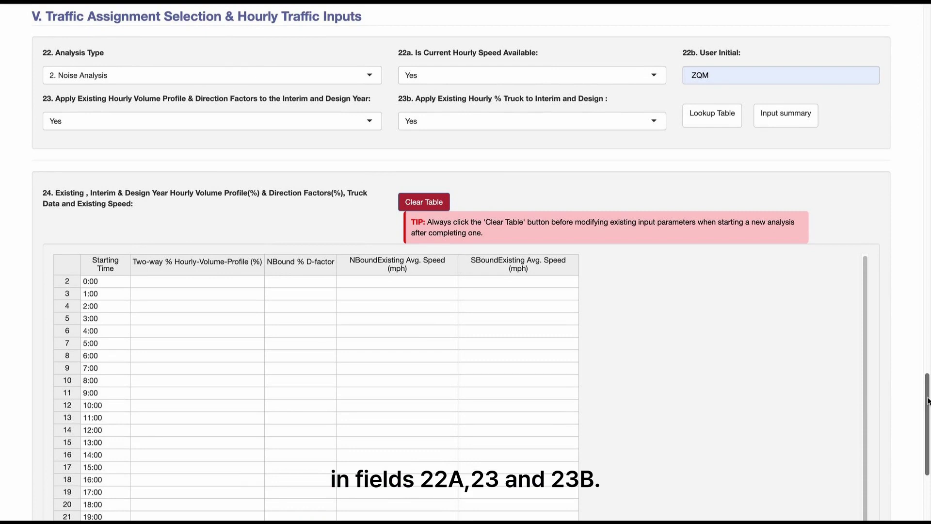
scroll(928, 401, down, 3)
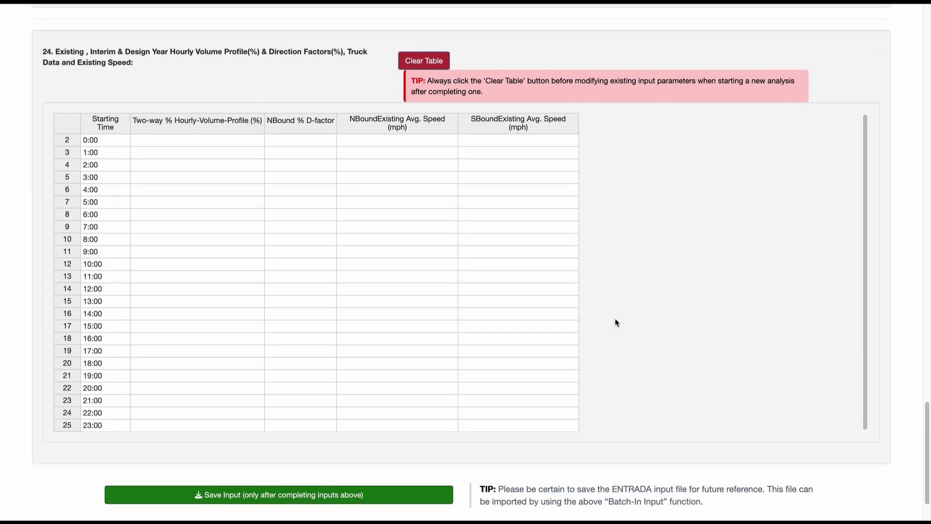
click(245, 141)
text(12)
key(Return)
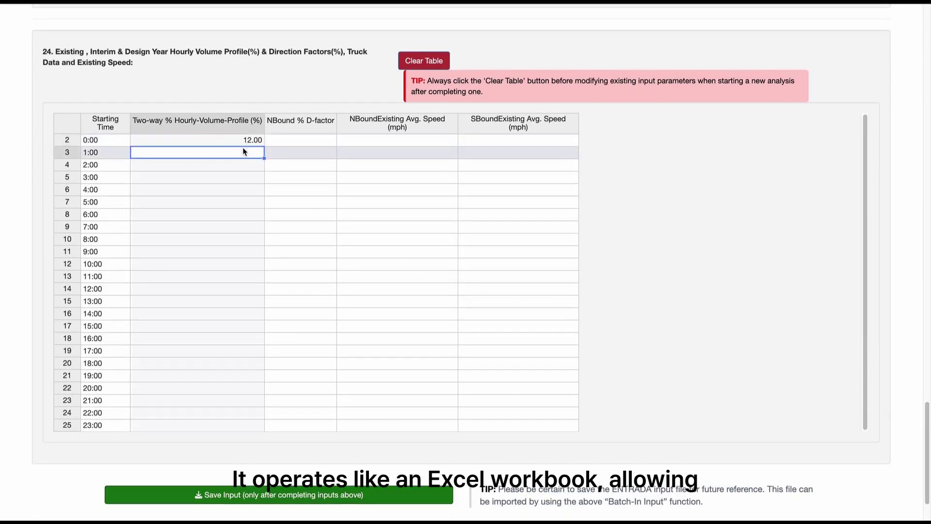
click(252, 144)
drag(264, 144, 262, 426)
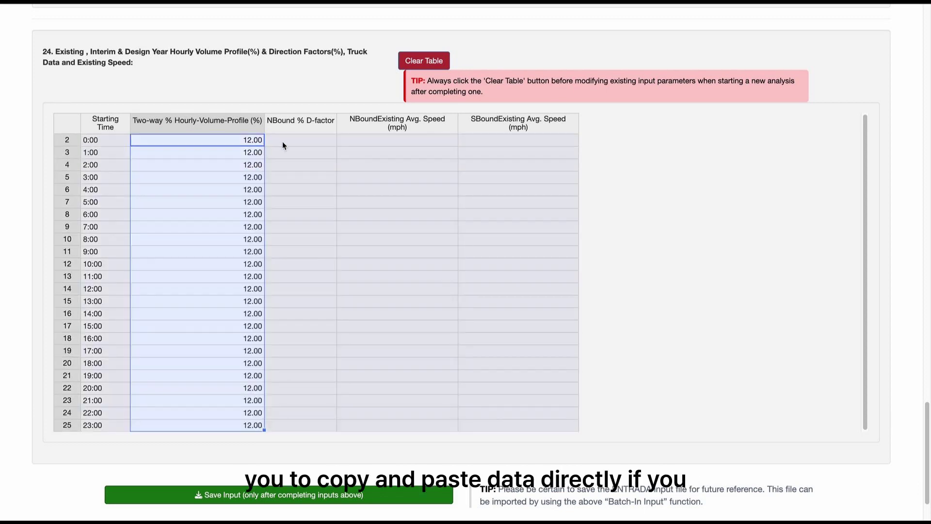
Fill every hour with an NBound % D-factor of 10, a northbound average speed of 35 mph and a southbound average speed of 40 mph.
click(290, 139)
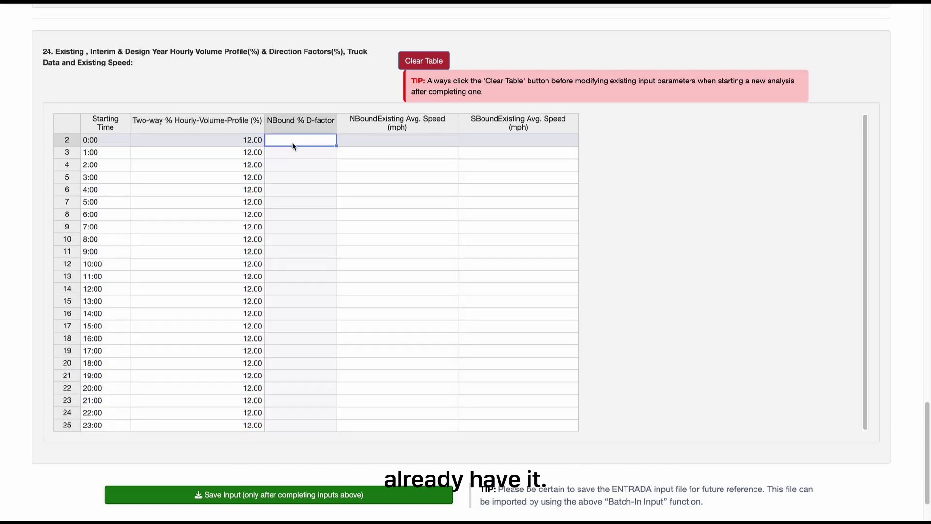
text(10.00	35	40 10.00	35	40 10.00	35	40 10.00	35	40 10.00	35	40 10.00	35	40 10.00	35	40 10.00	35	40 10.00	35	40 10.00	35	40 10.00	35	40 10.00	35	40 10.00	35	40 10.00	35	40 10.00	35	40 10.00	35	40 10.00	35	40 10.00	35	40 10.00	35	40 10.00	35	40 10.00	35	40 10.00	35	40 10.00	35	40 10.00	35	40)
click(452, 155)
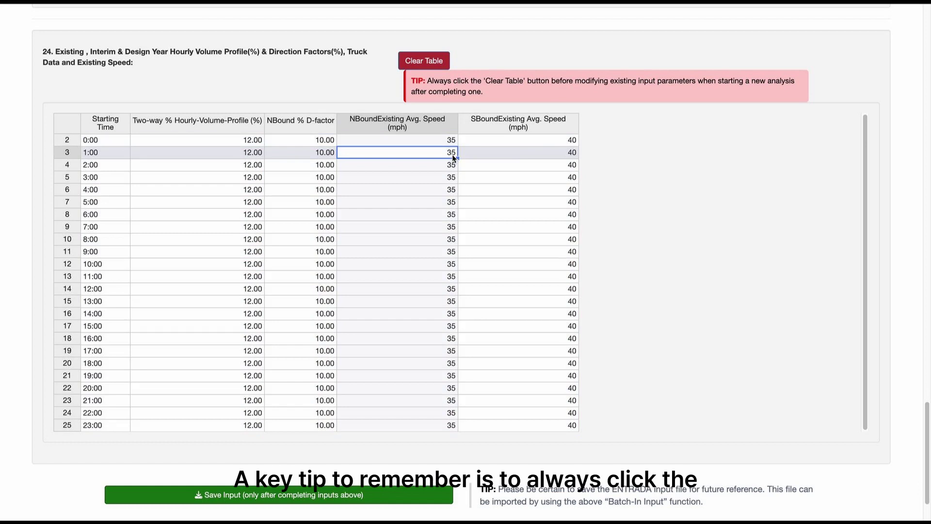
click(540, 143)
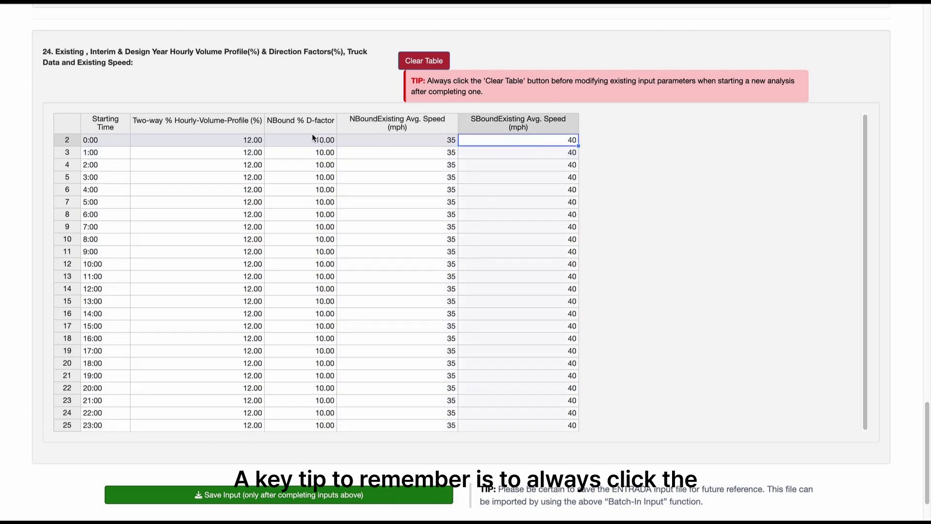
Clear all entries from the hourly volume profile, direction factor and existing speed table.
click(424, 61)
scroll(918, 407, up, 2)
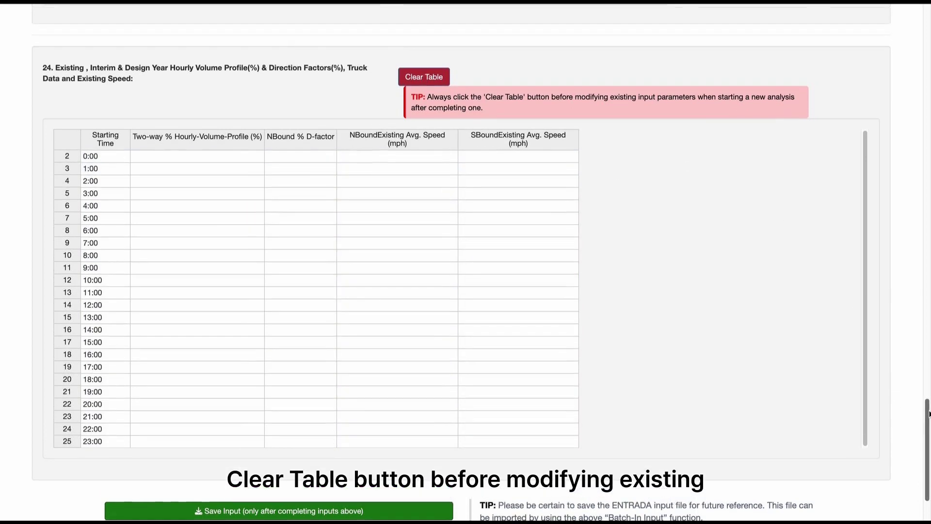
Set current hourly speed availability, existing hourly truck percentages, and existing hourly volume profile and direction factors for future years to No.
click(458, 36)
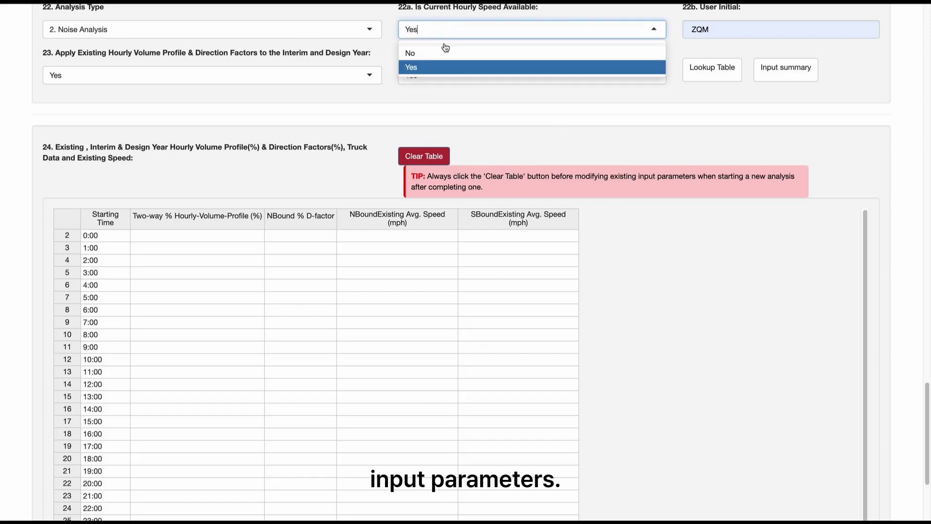
click(441, 51)
click(442, 75)
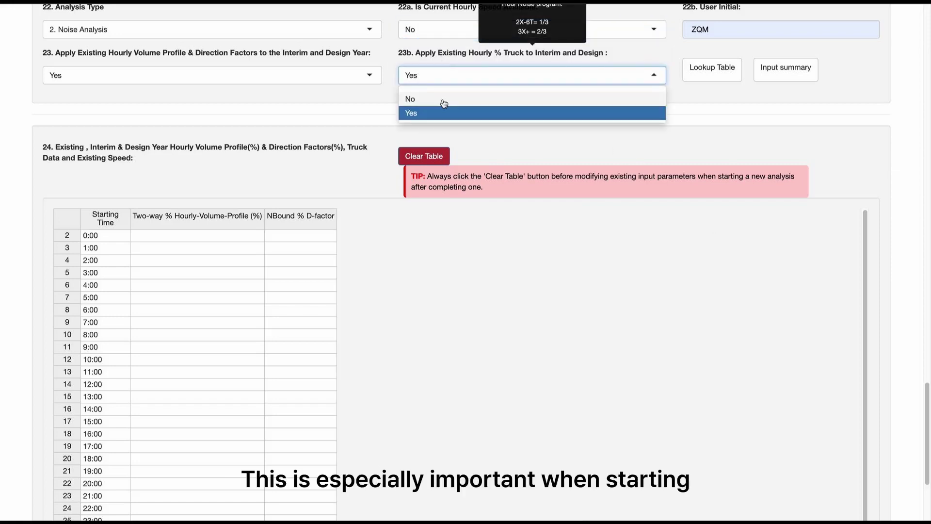
click(443, 99)
click(344, 76)
click(323, 99)
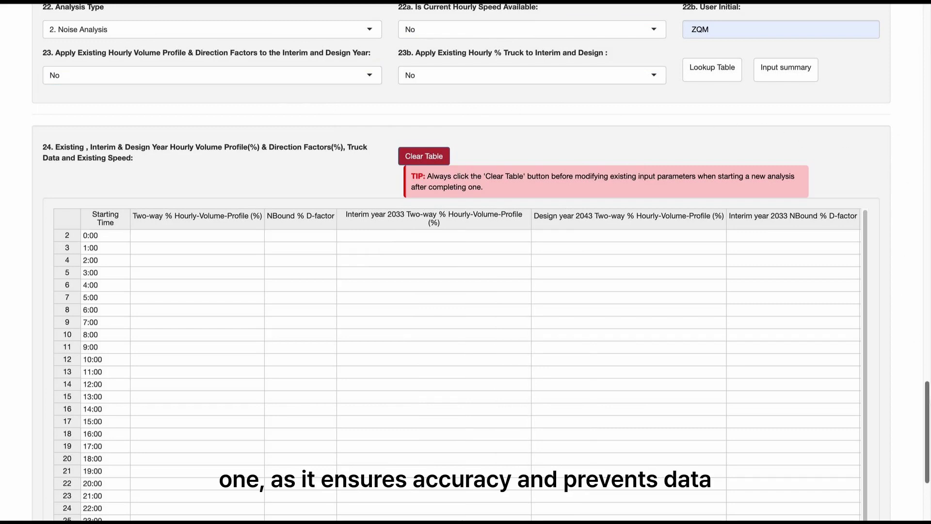
scroll(920, 266, up, 1)
scroll(928, 389, down, 1)
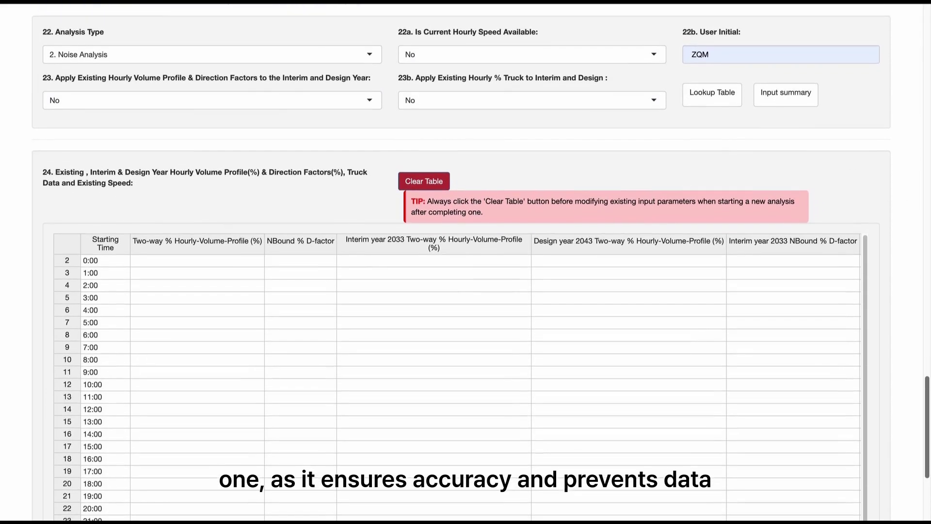
Choose Yes for applying the existing hourly volume profile and direction factors, and the existing hourly truck percentages, to the interim and design years.
click(307, 96)
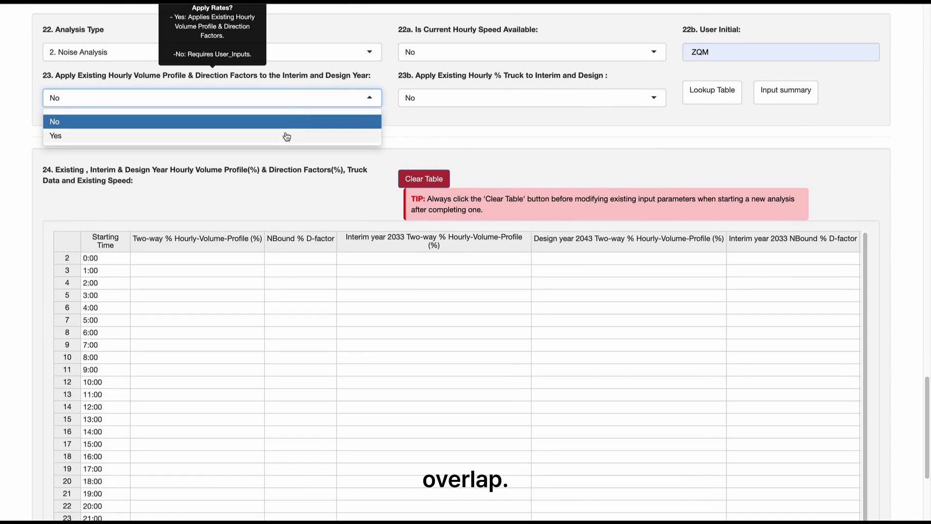
click(285, 135)
click(419, 100)
click(420, 135)
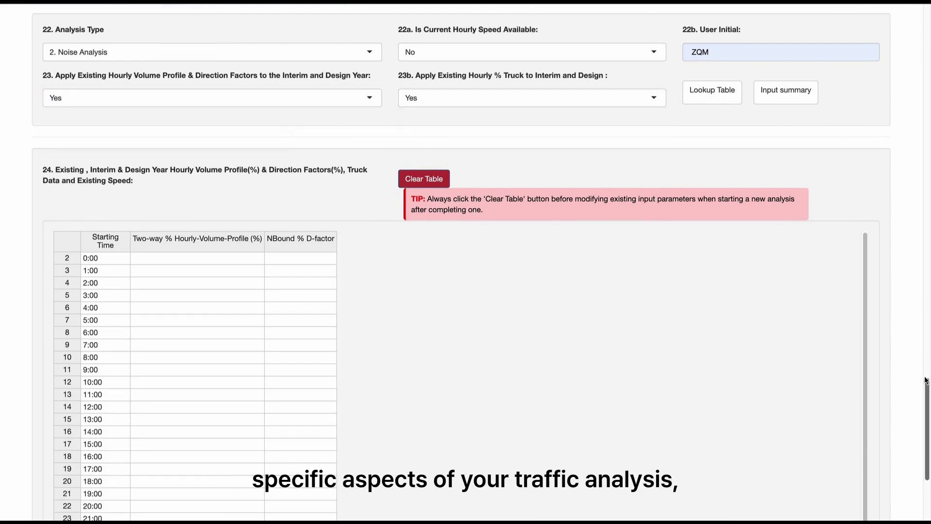
Save the completed ENTRADA input file under its suggested name in the Downloads folder.
drag(927, 387, 927, 374)
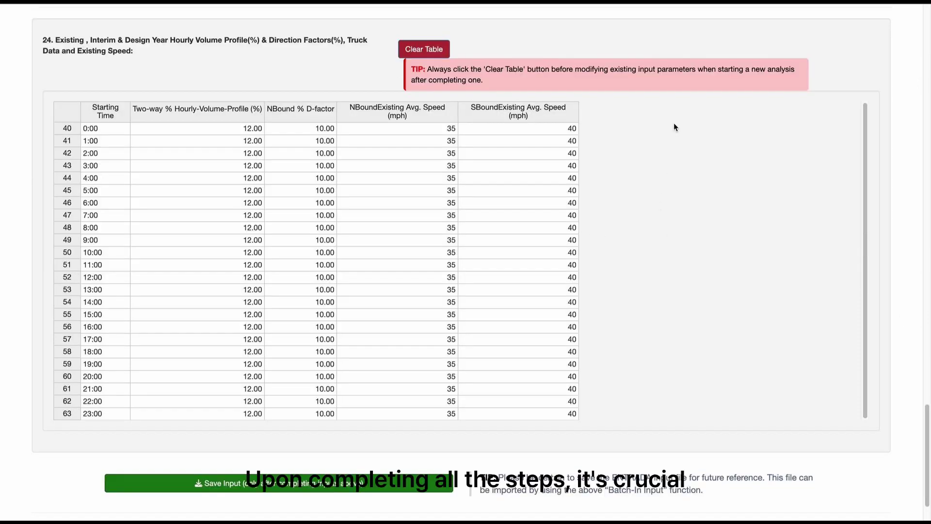
click(362, 486)
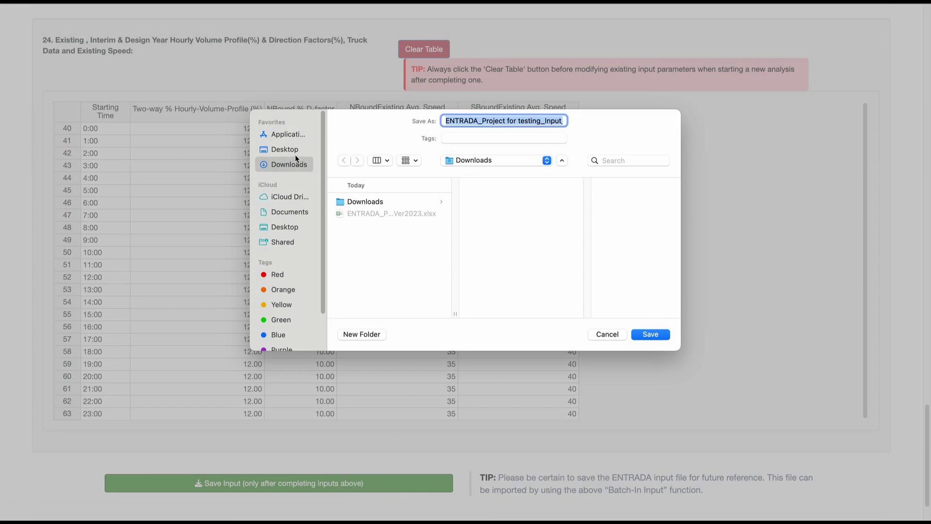
click(651, 335)
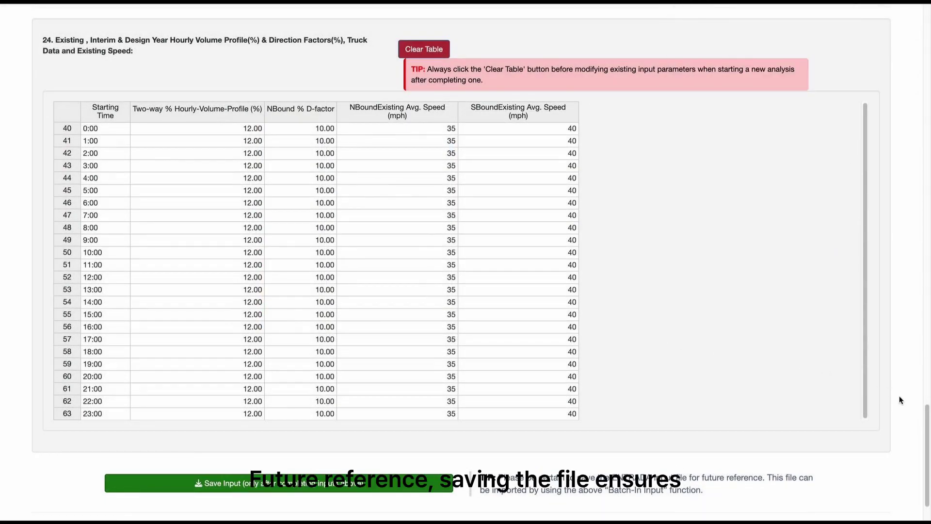
Clear all ENTRADA inputs and refill them by uploading ENTRADA_Project for testing_Input_Ver2023.xlsx as the batch input file.
drag(927, 454, 928, 109)
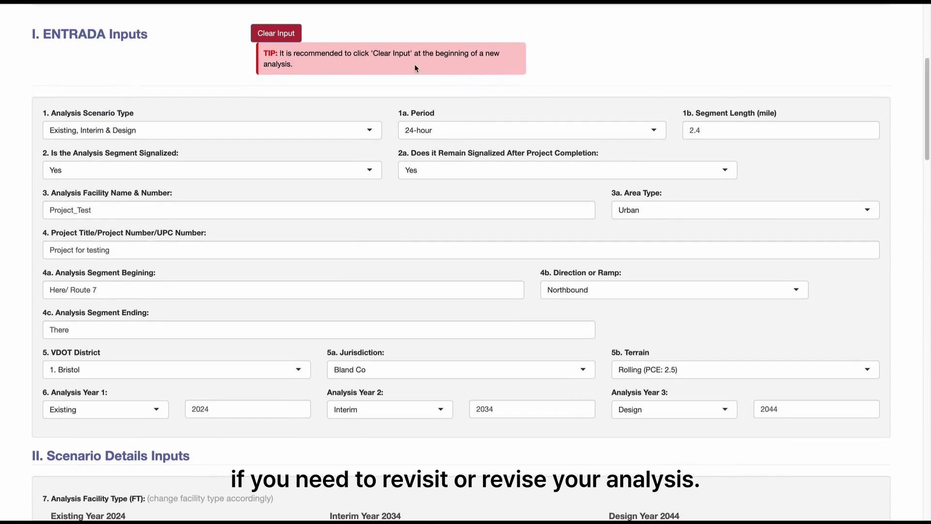
click(285, 36)
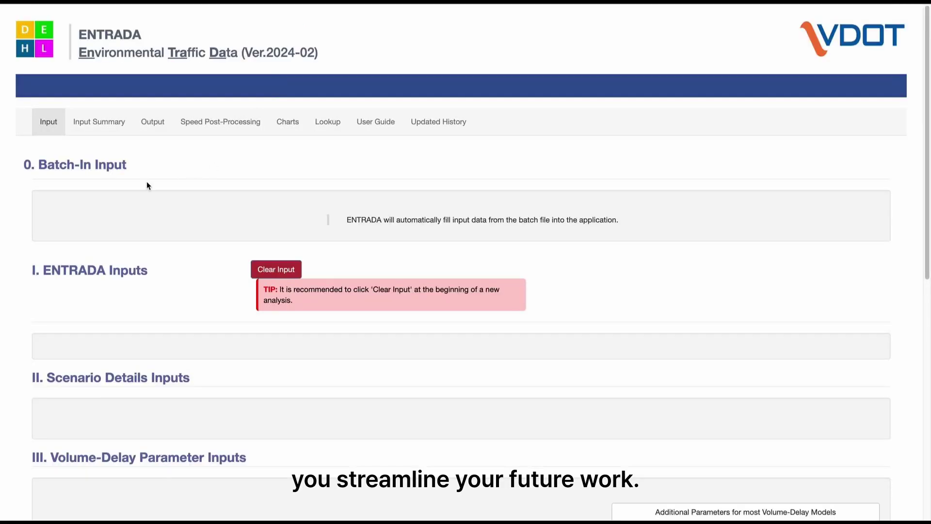
click(65, 225)
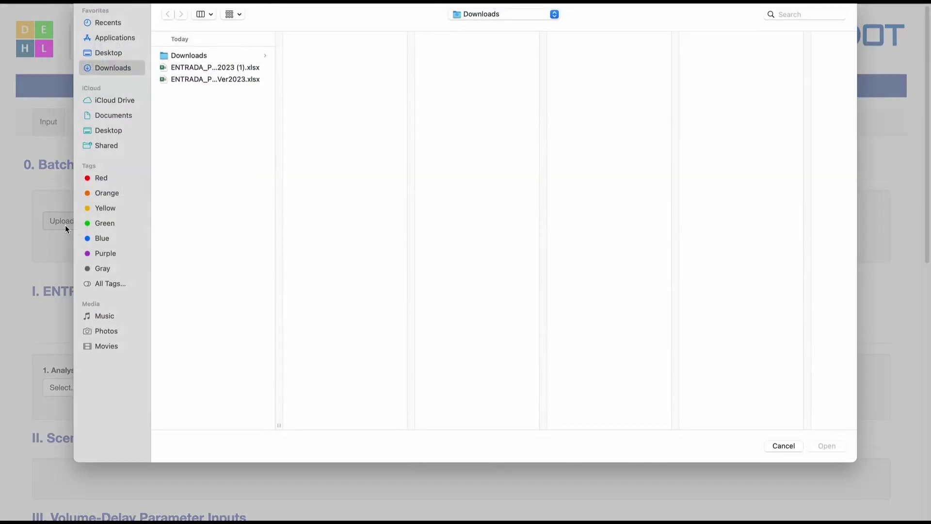
click(205, 79)
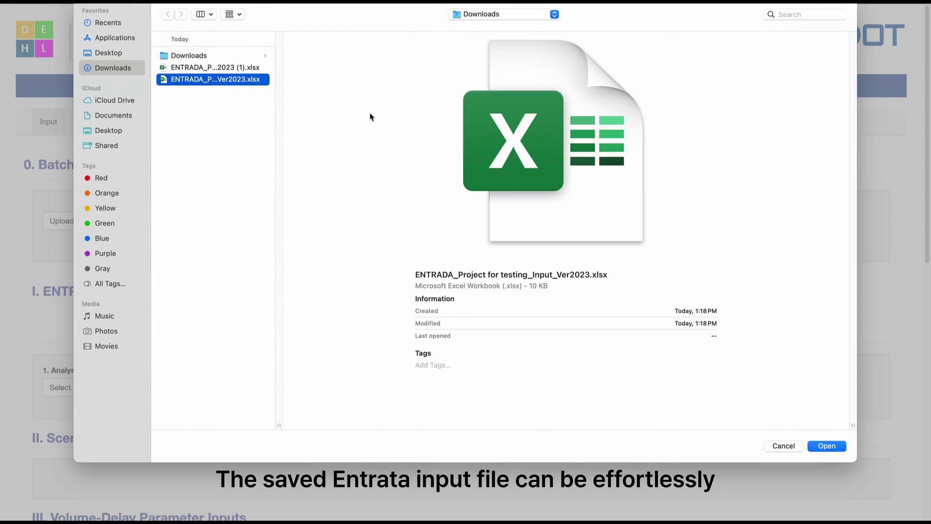
click(840, 446)
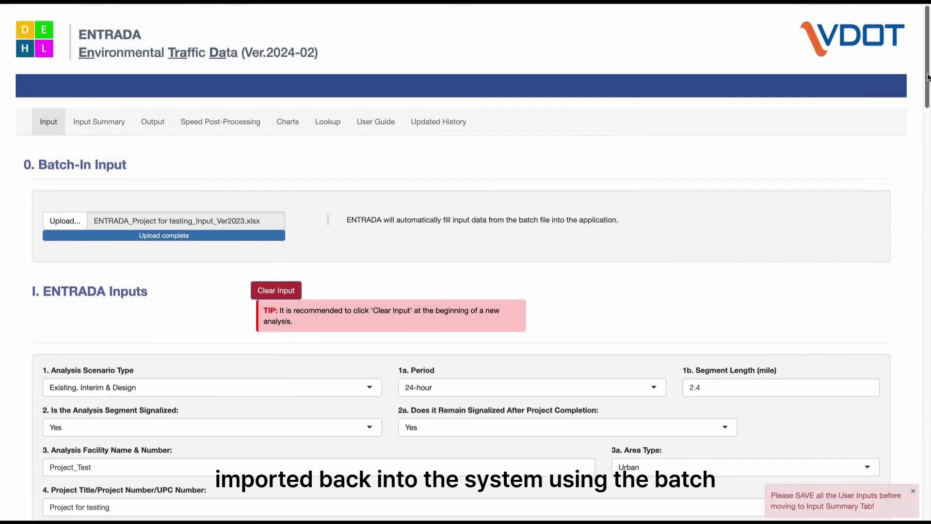
scroll(926, 82, down, 3)
scroll(466, 262, down, 2)
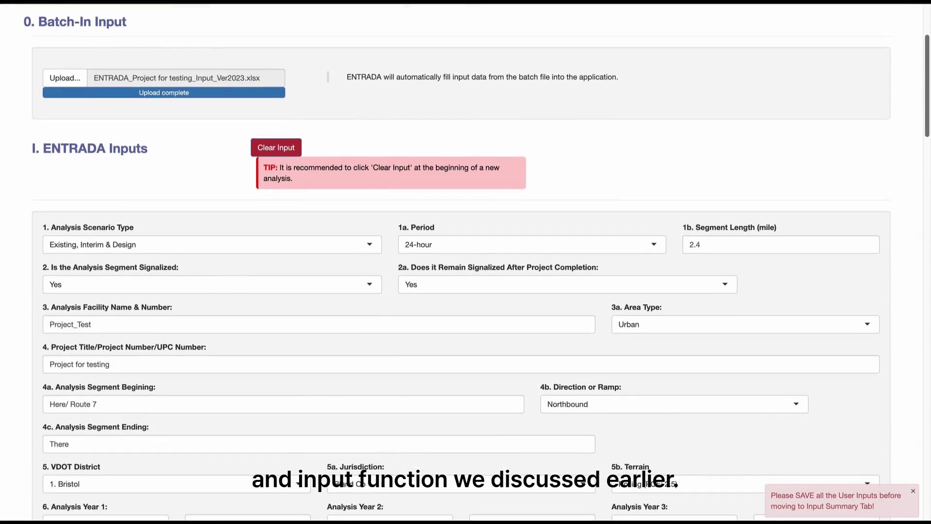
scroll(466, 262, down, 3)
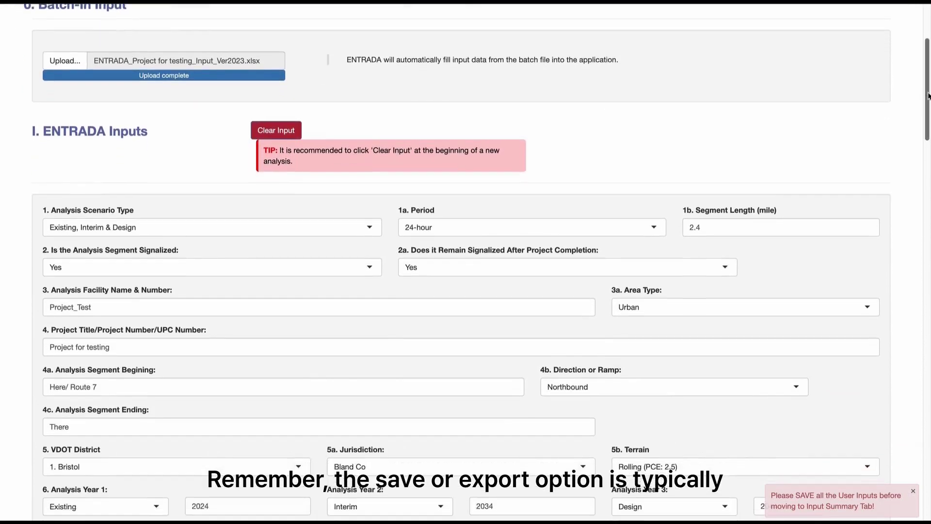
scroll(637, 99, up, 3)
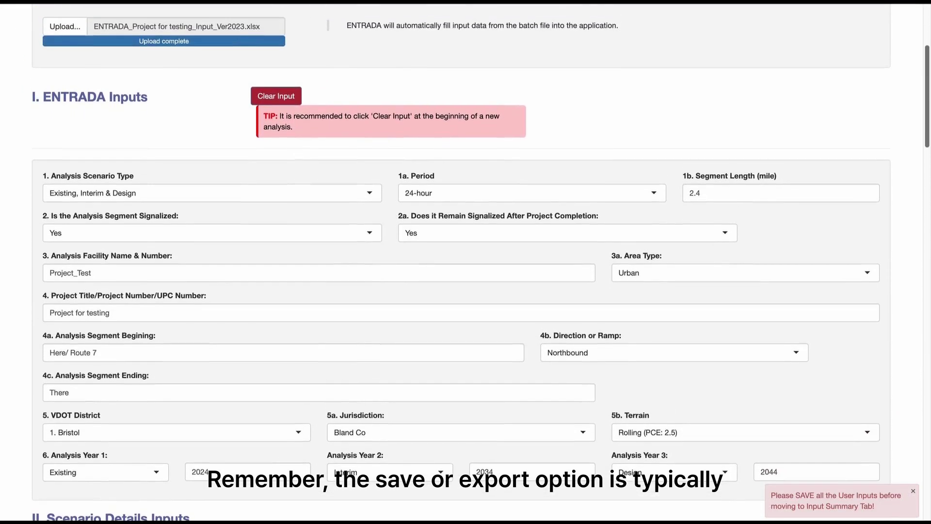
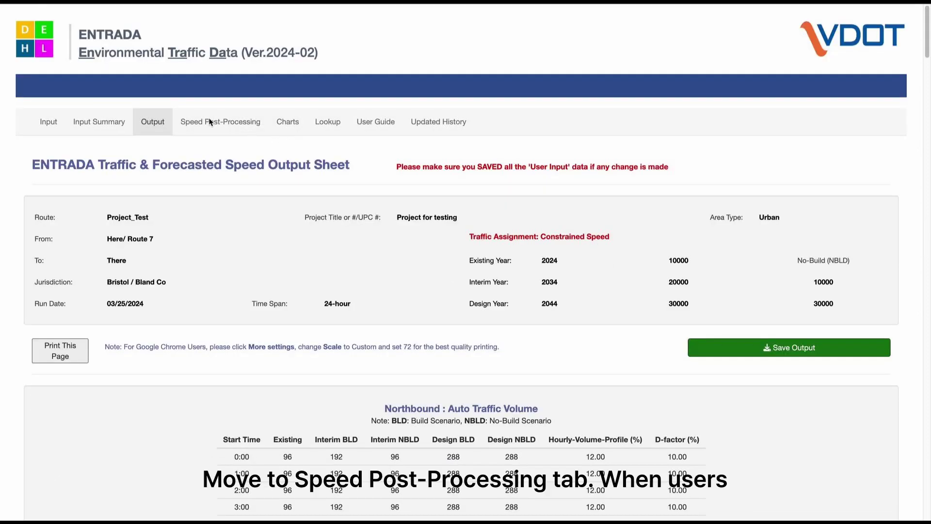
View the Speed Post-Processing comparison of field and calculated hourly speeds.
click(211, 124)
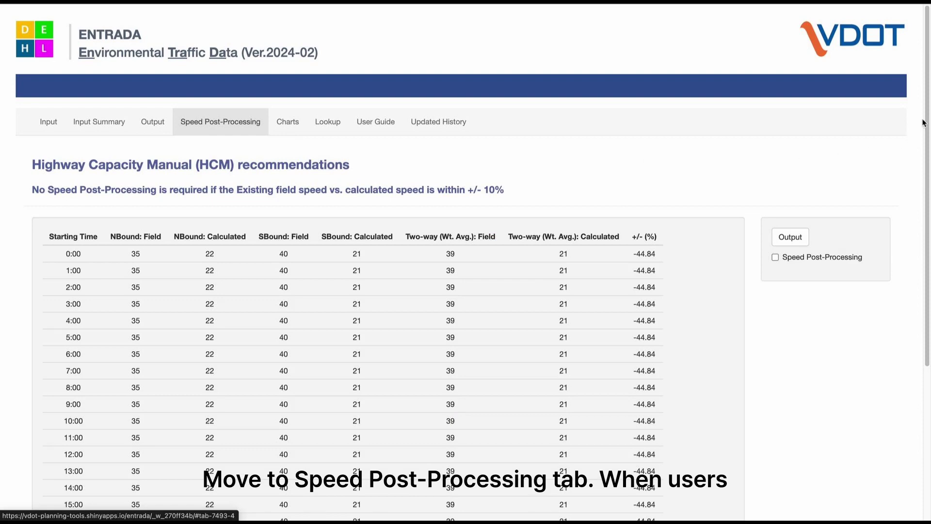
drag(928, 110, 929, 182)
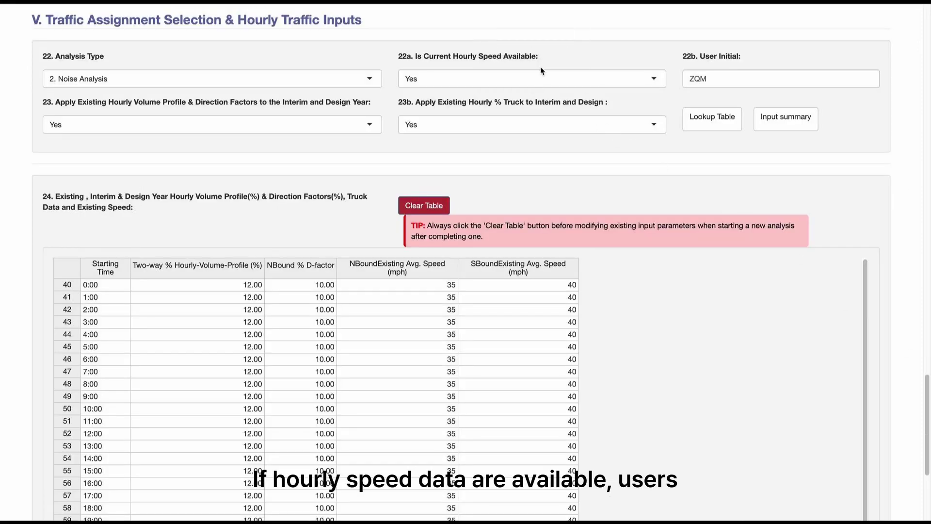
Check the current hourly speed availability setting and highlight the northbound and southbound existing average speed columns in the hourly traffic table.
click(539, 79)
click(528, 122)
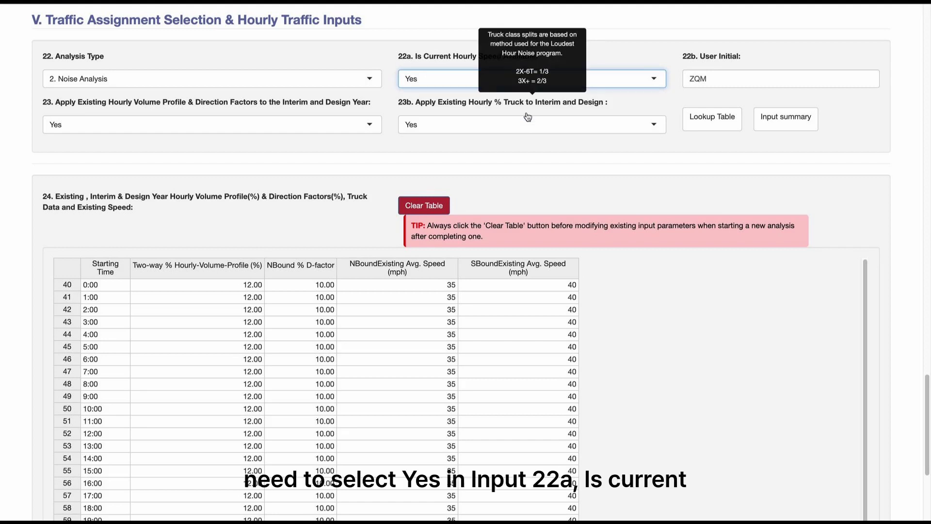
click(428, 270)
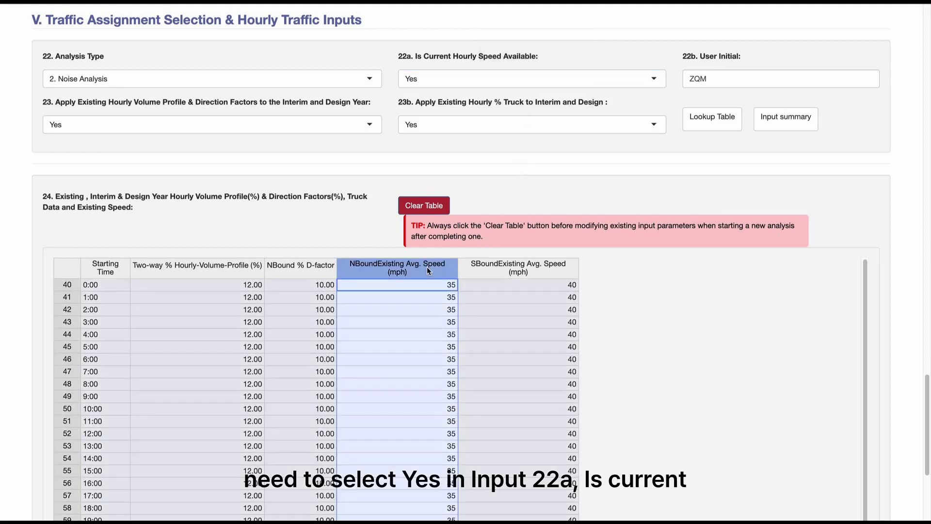
click(525, 272)
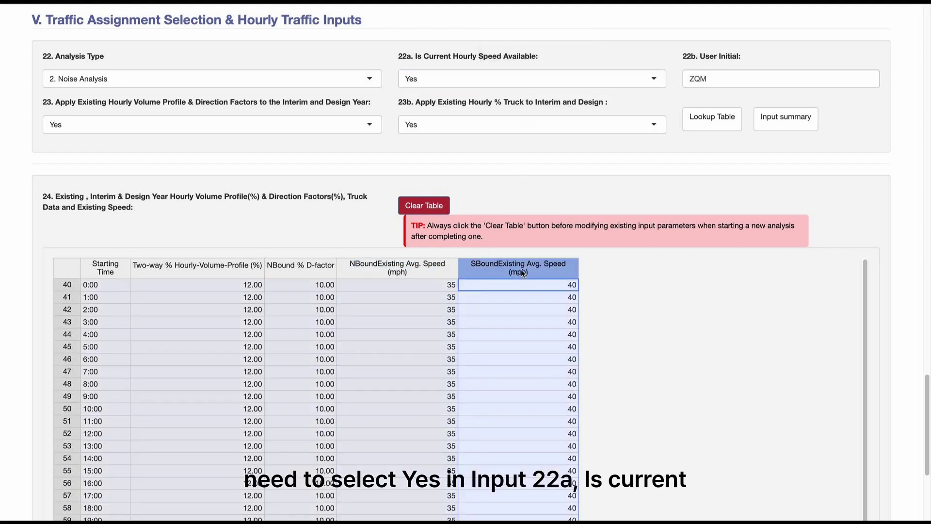
shift+click(425, 271)
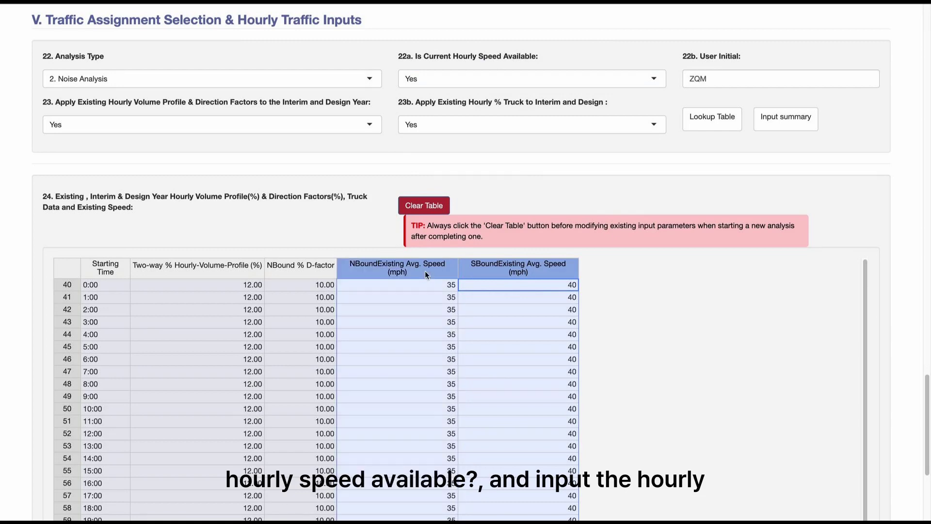
scroll(928, 392, down, 3)
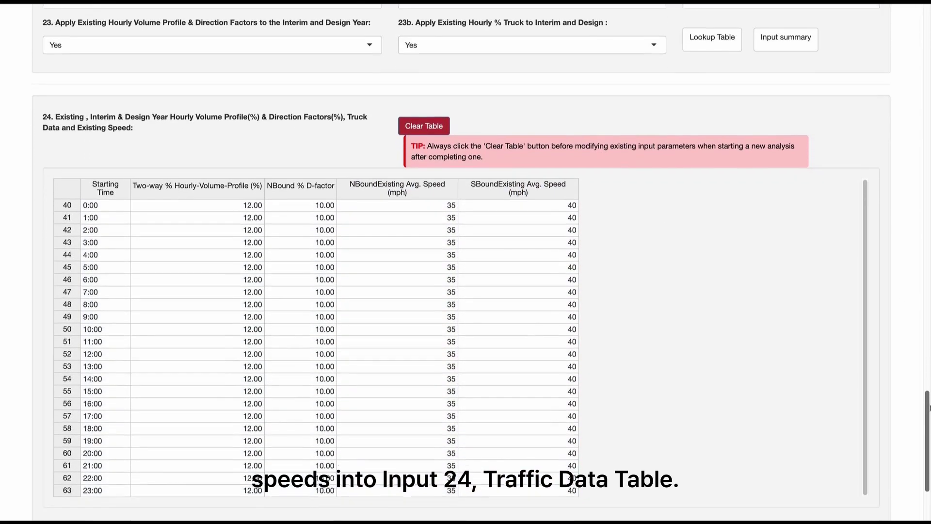
click(424, 158)
click(519, 152)
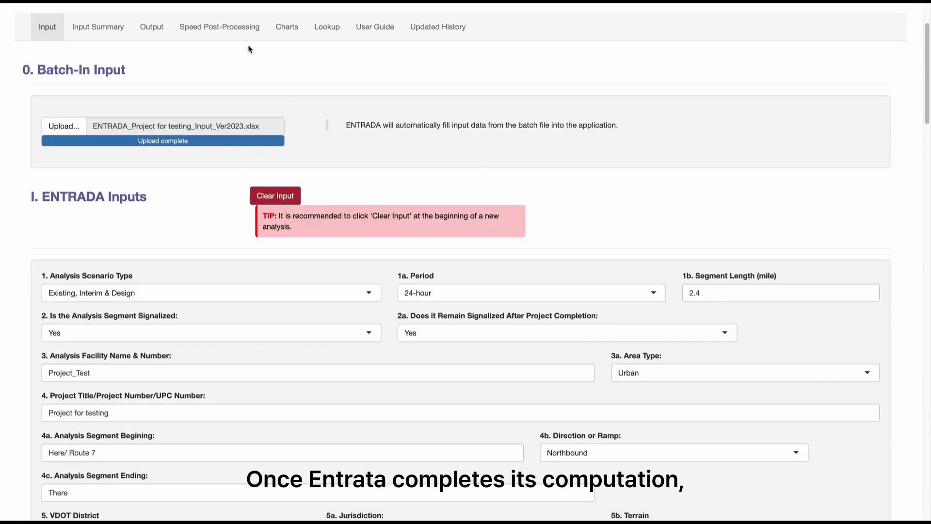
Enable speed post-processing beside the HCM field and calculated speed comparison and generate the output.
click(218, 31)
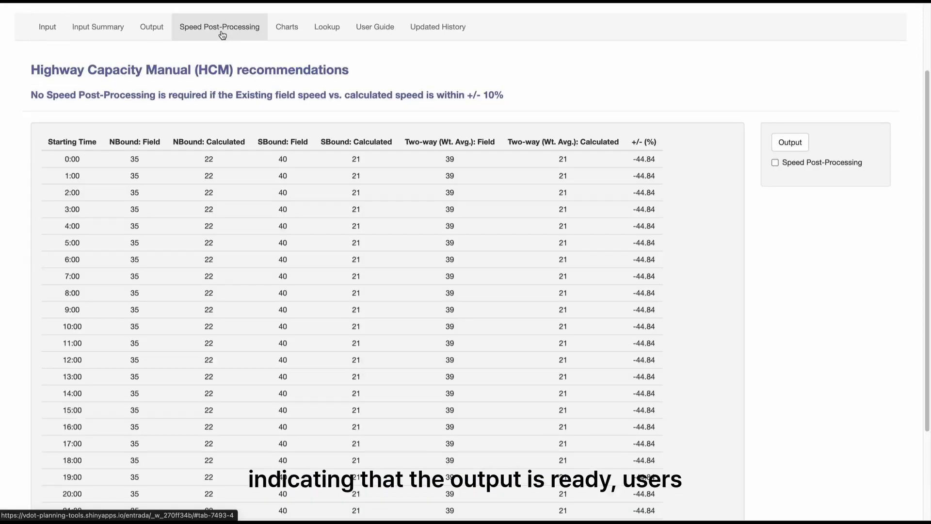
scroll(719, 88, down, 1)
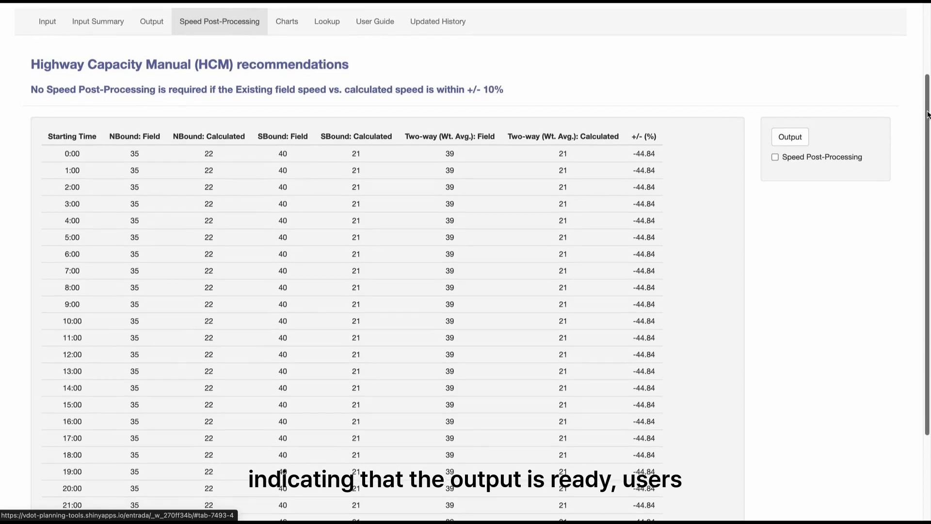
scroll(465, 262, down, 3)
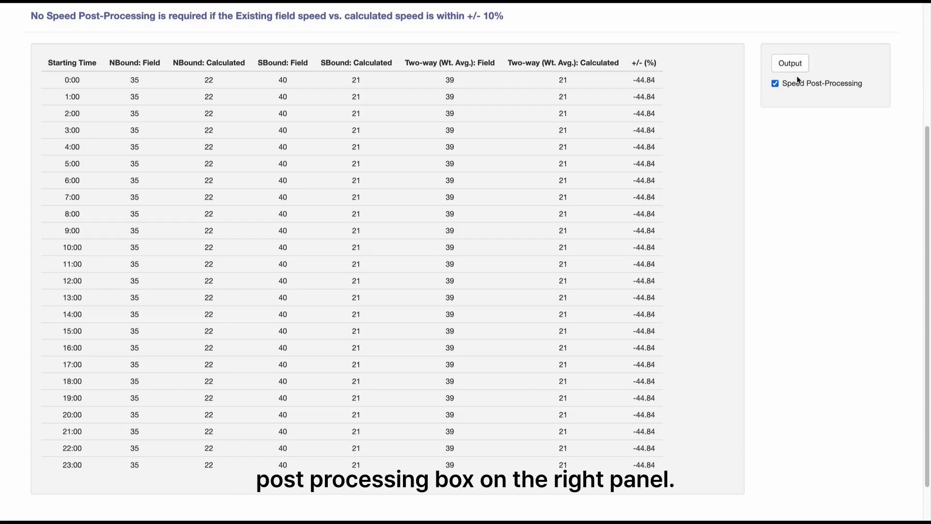
click(791, 68)
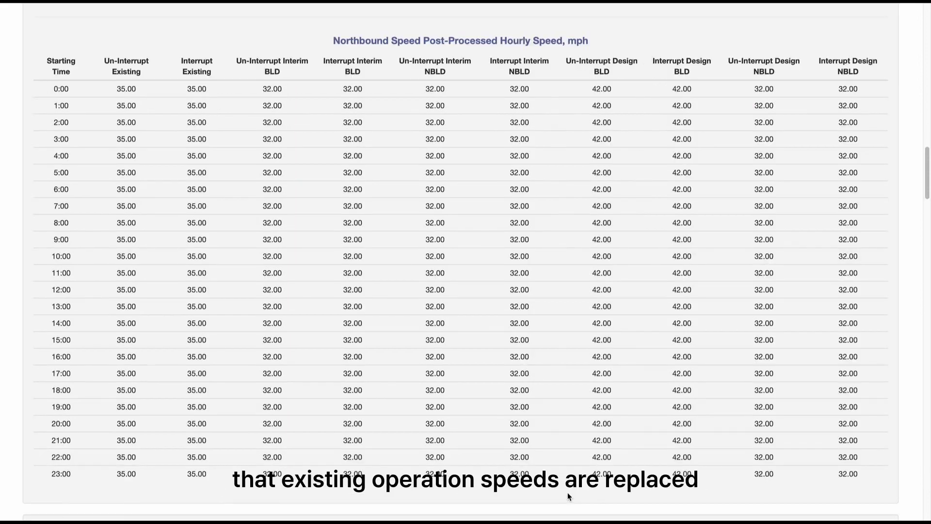
Examine the post-processed hourly speed tables for northbound, southbound and two-way weighted average traffic.
scroll(568, 493, down, 10)
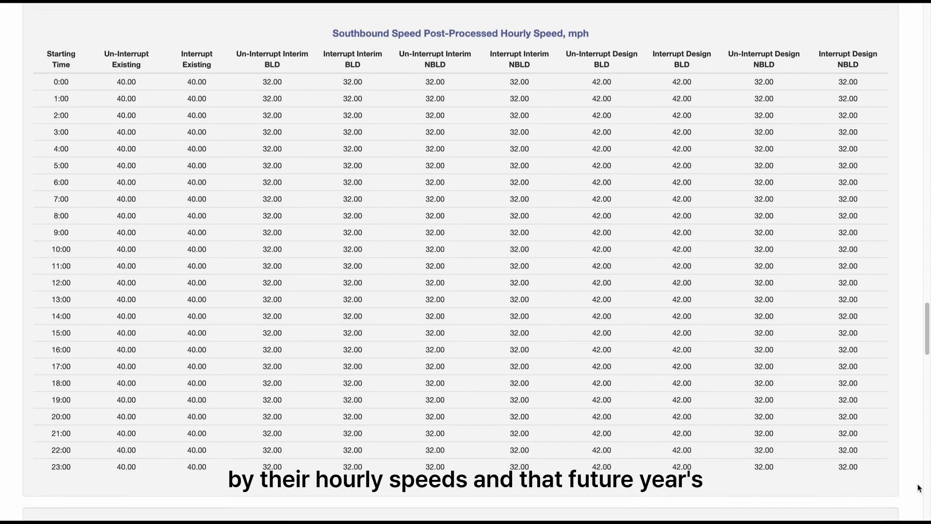
scroll(570, 486, down, 10)
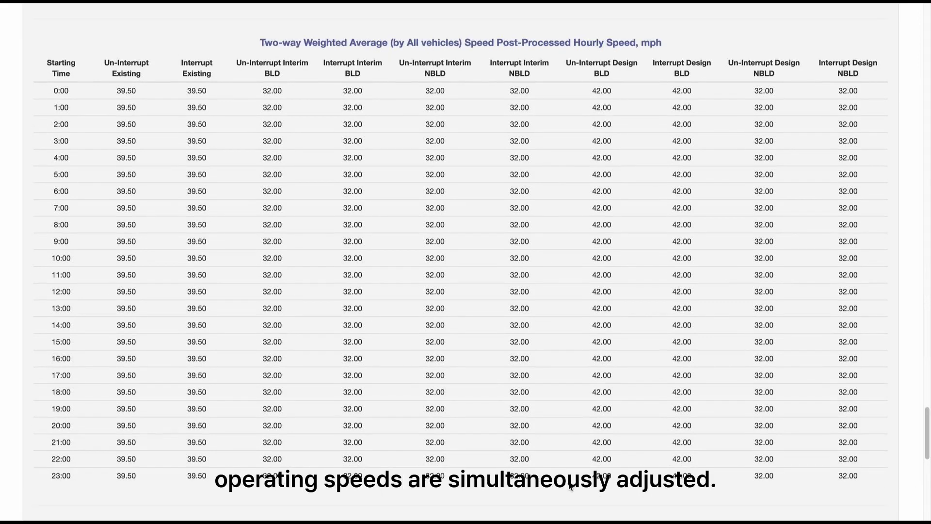
drag(927, 438, 927, 439)
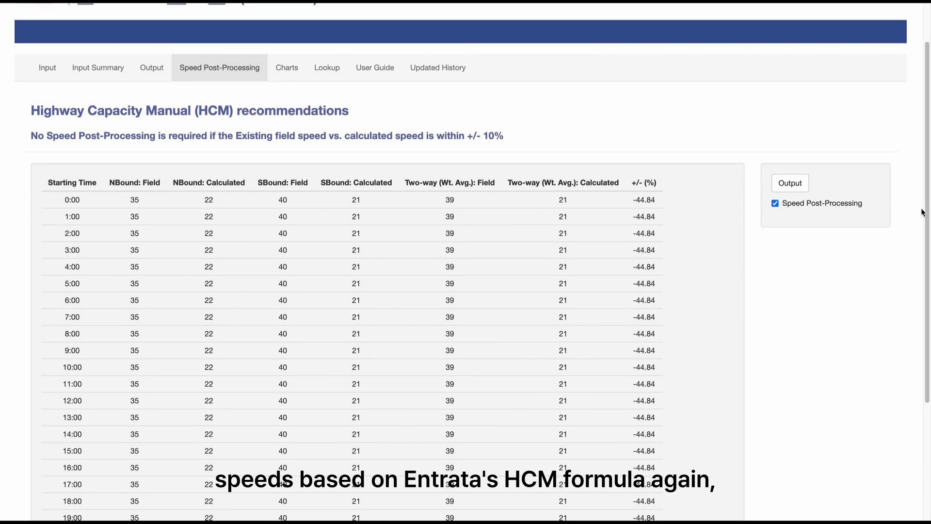
Disable speed post-processing beside the HCM field and calculated speed comparison and generate the output again.
scroll(928, 220, down, 3)
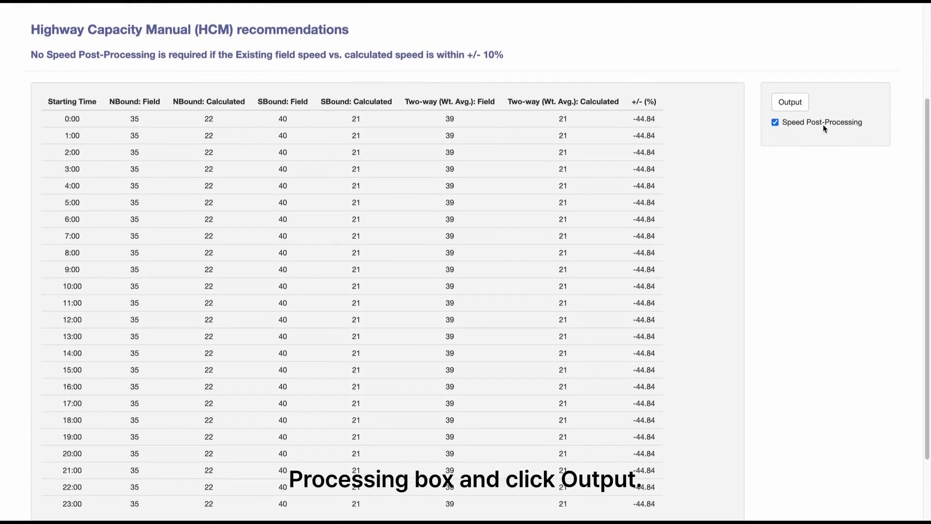
click(798, 122)
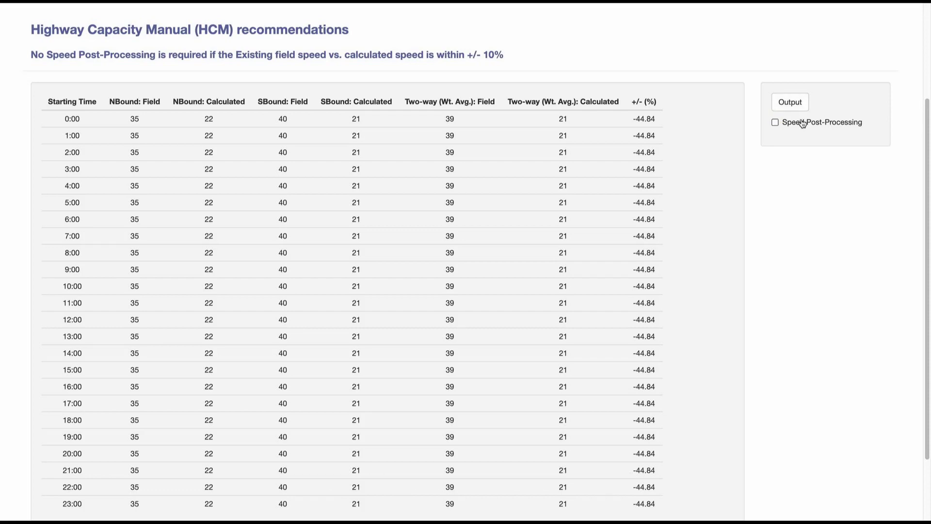
click(799, 106)
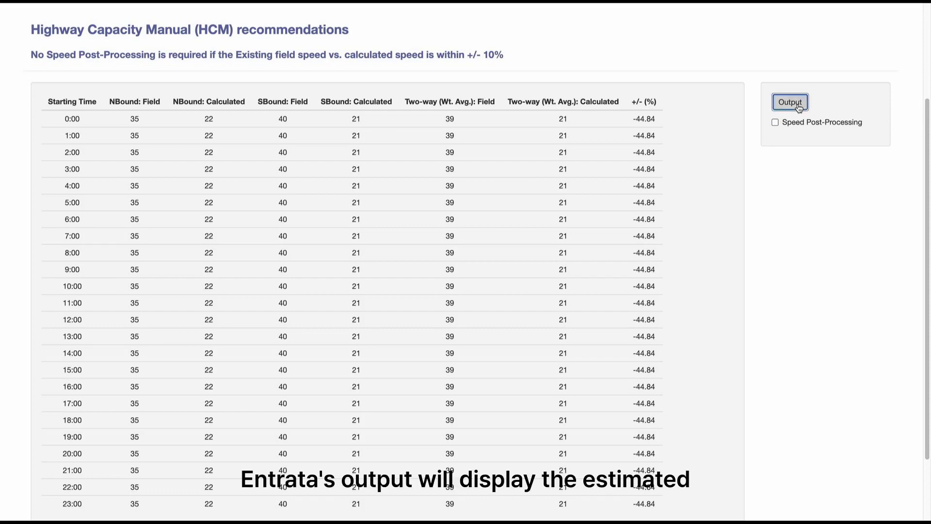
Save the ENTRADA traffic and forecasted speed output as an Excel file in the Downloads folder.
scroll(567, 463, down, 10)
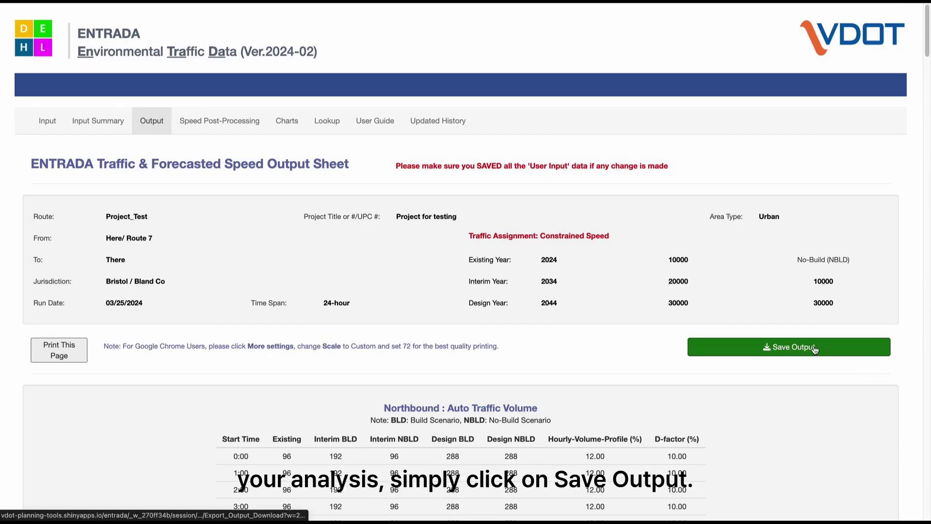
click(837, 351)
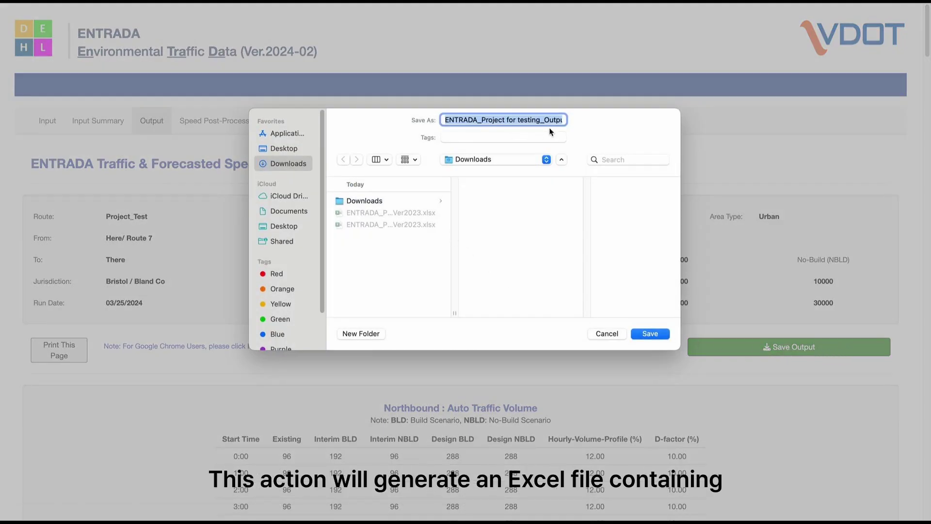
click(649, 334)
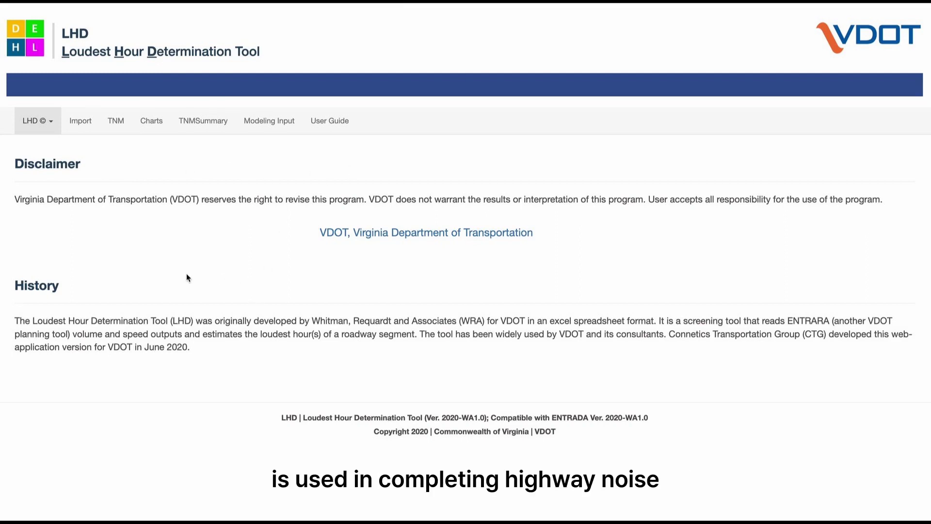
Upload "ENTRADA_Project for testing_Output_Ver2023 (1).xlsx" from Downloads as the input file of the Loudest Hour Determination Tool.
click(79, 120)
click(201, 180)
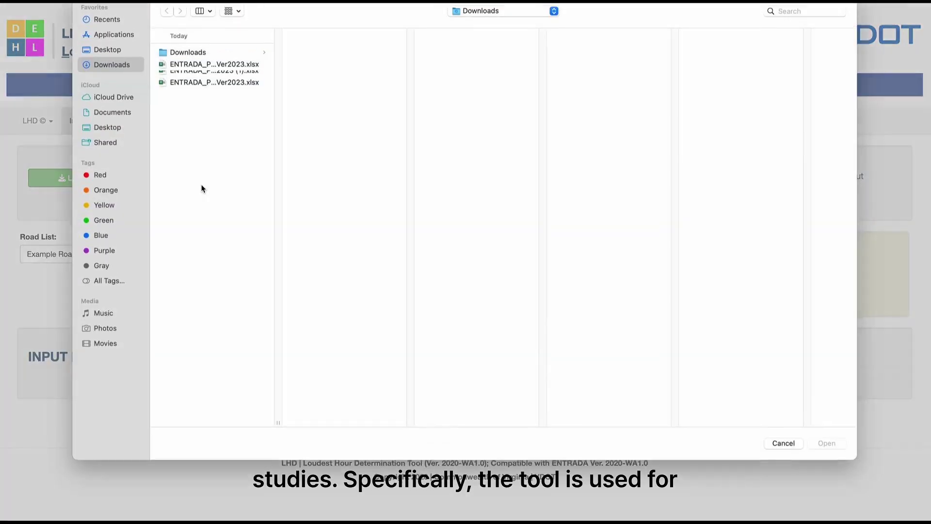
click(207, 80)
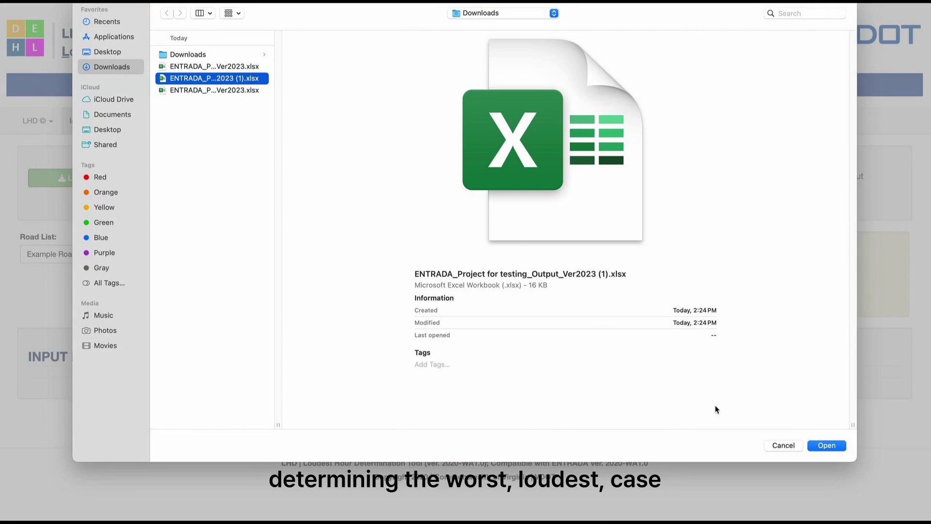
click(817, 446)
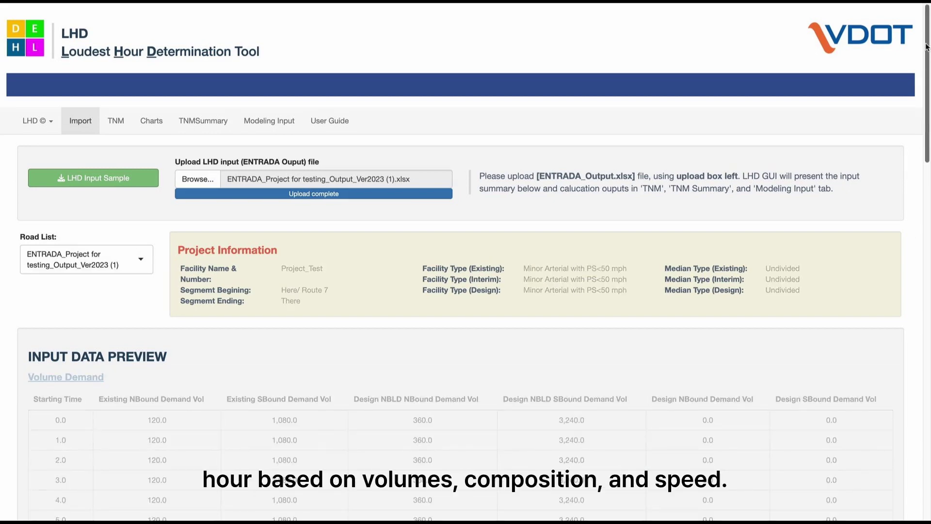
Examine the imported project information and the volume demand table in the input data preview.
scroll(925, 47, down, 3)
scroll(465, 262, down, 4)
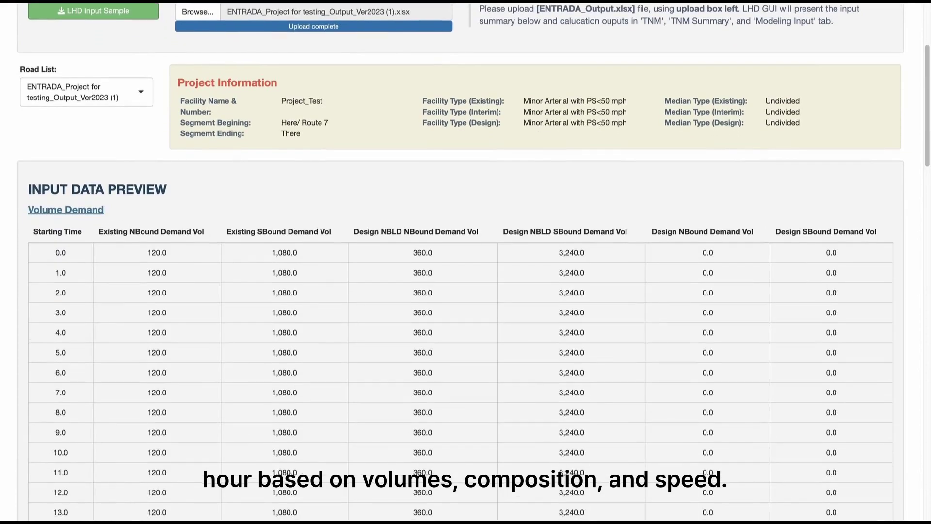
scroll(465, 262, down, 5)
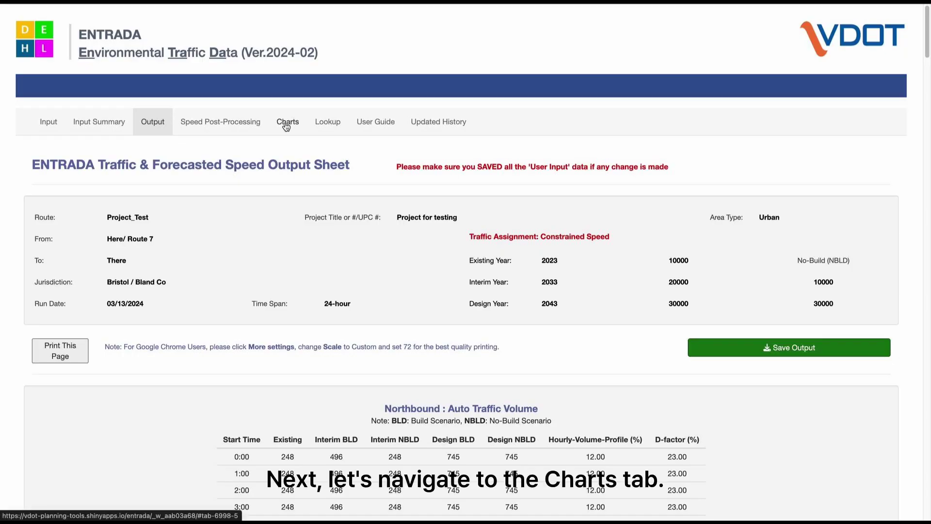
Return to ENTRADA and examine the charts of northbound and southbound hourly traffic volumes and hourly speeds.
click(286, 124)
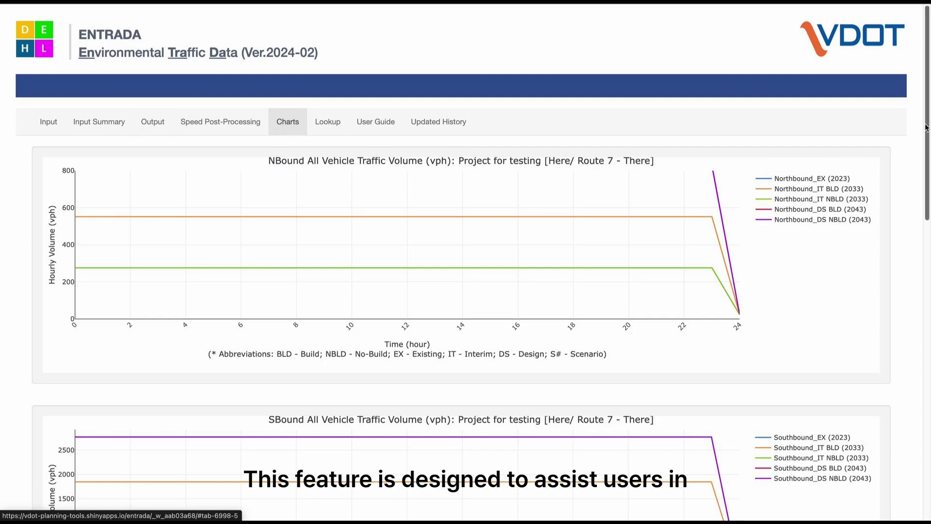
scroll(926, 104, down, 2)
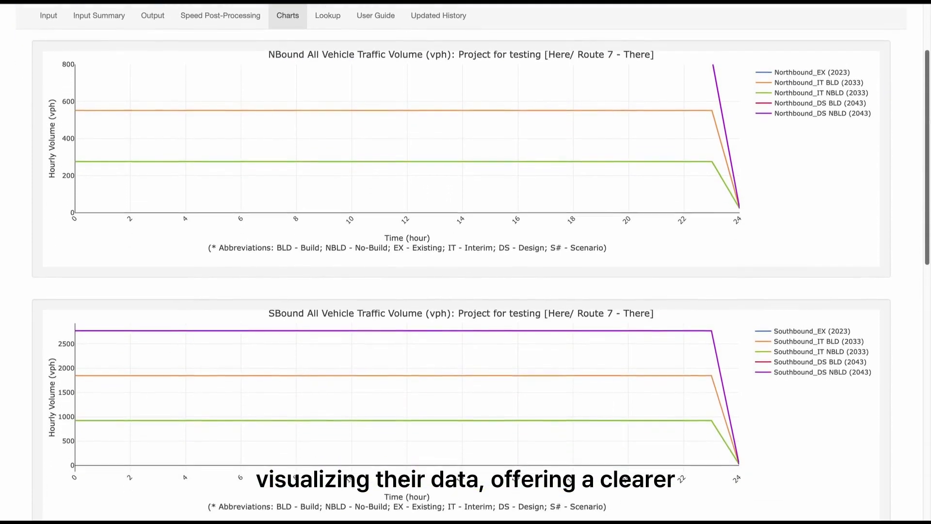
scroll(927, 104, down, 4)
scroll(466, 264, down, 4)
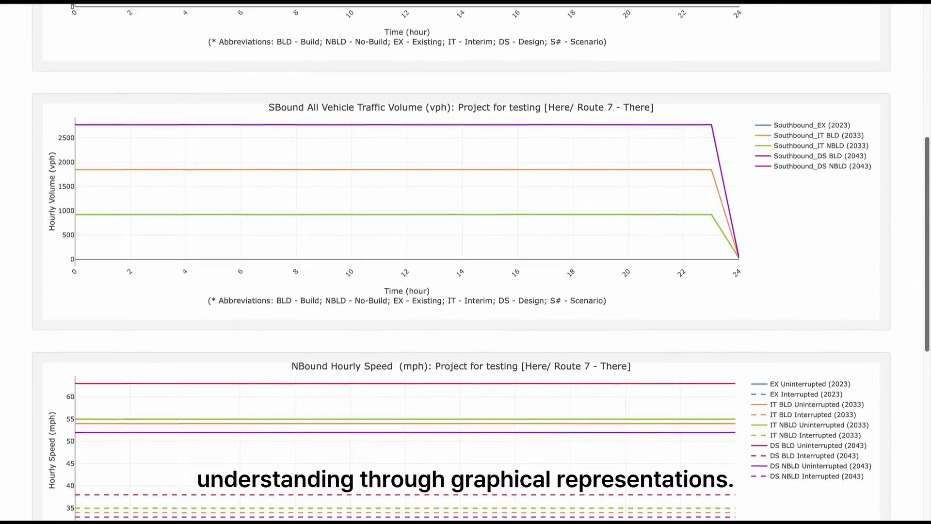
scroll(465, 265, down, 3)
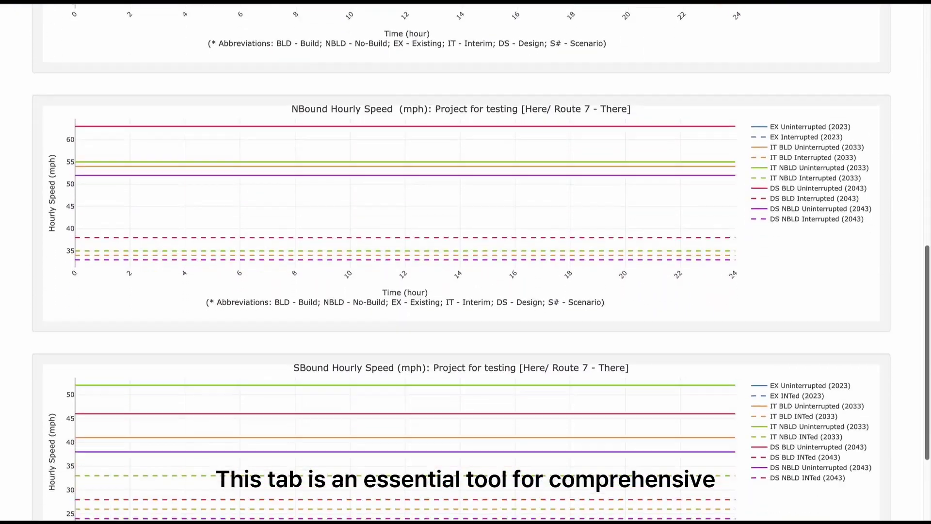
scroll(465, 264, up, 3)
scroll(810, 94, up, 9)
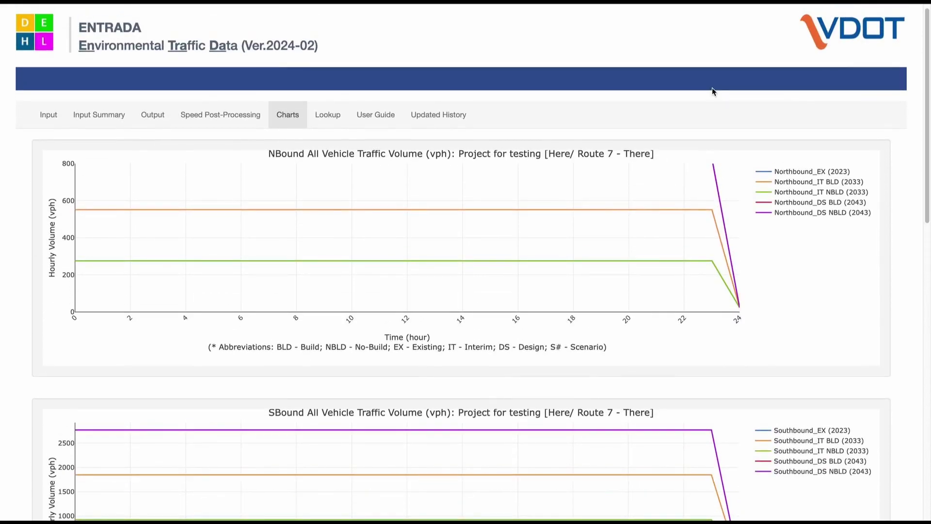
View the HCM lookup tables for Free-Flow Speed (FFS) Reduction Rate and the list of other lookups.
click(328, 116)
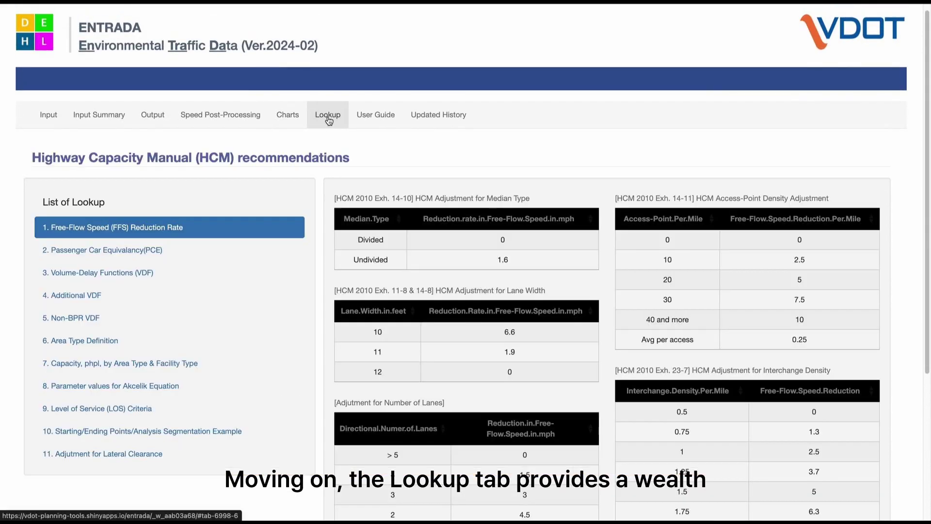
drag(929, 76, 930, 140)
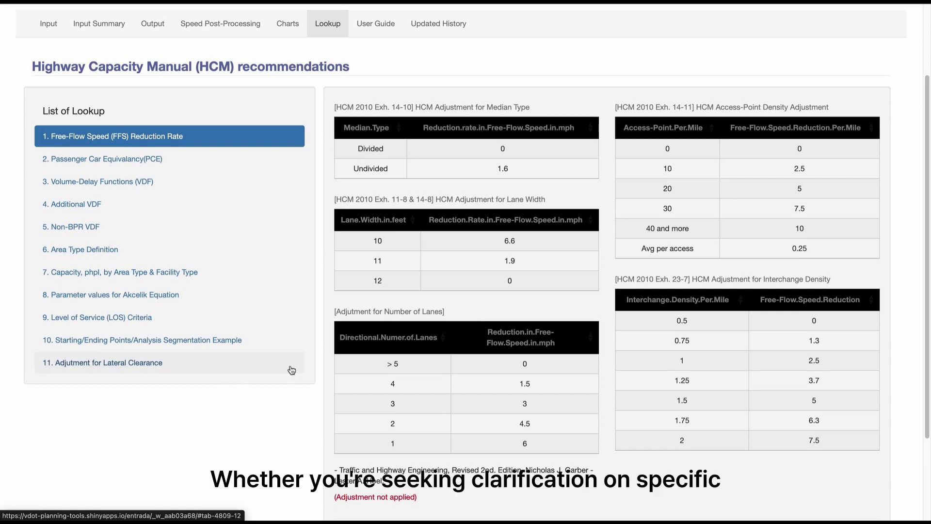
mouse_move(927, 327)
mouse_down()
mouse_move(927, 355)
mouse_move(927, 317)
mouse_up()
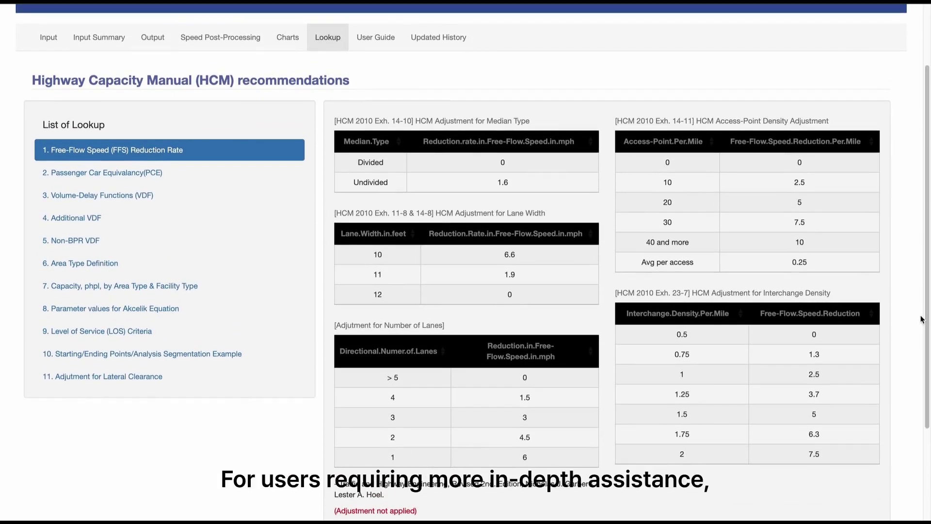
View the user guide downloads, checking the save dialogs for ENTRADA USER GUIDE, A Bound Calculation and B Bound Calculation without saving any.
click(381, 38)
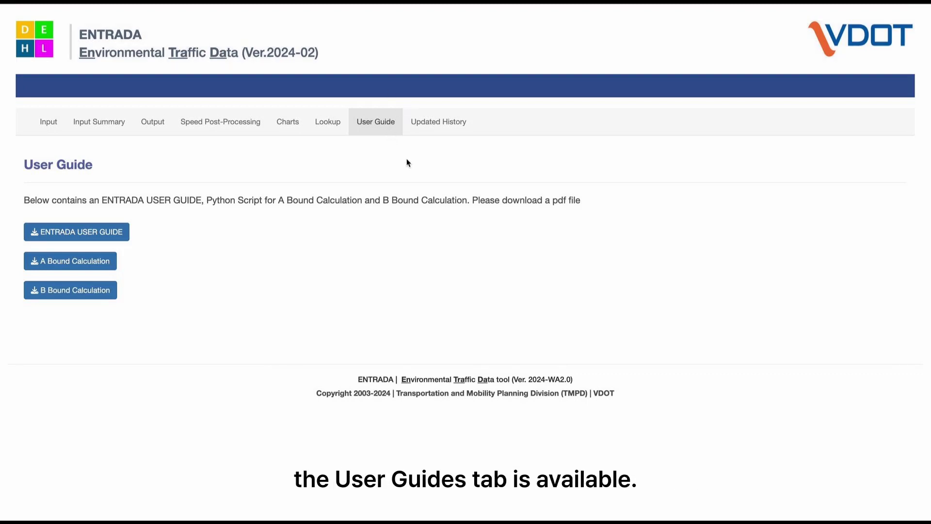
click(116, 231)
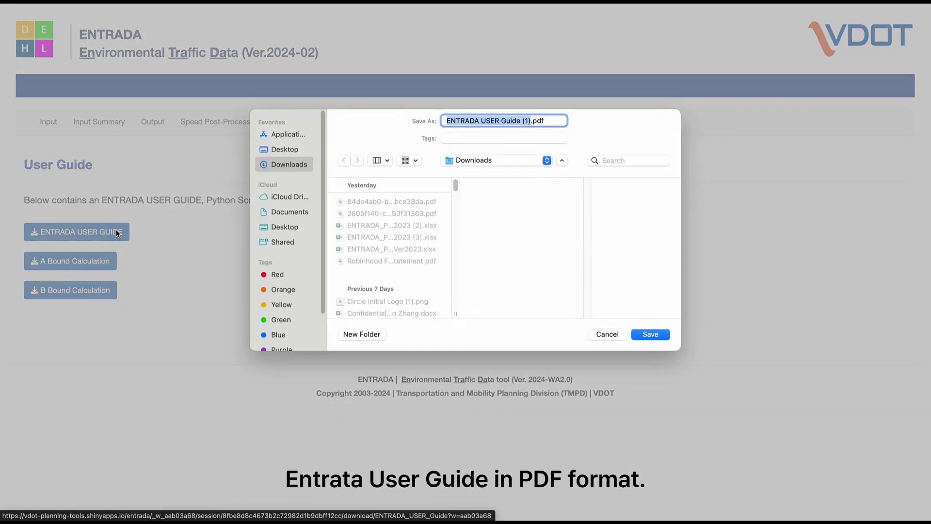
click(614, 337)
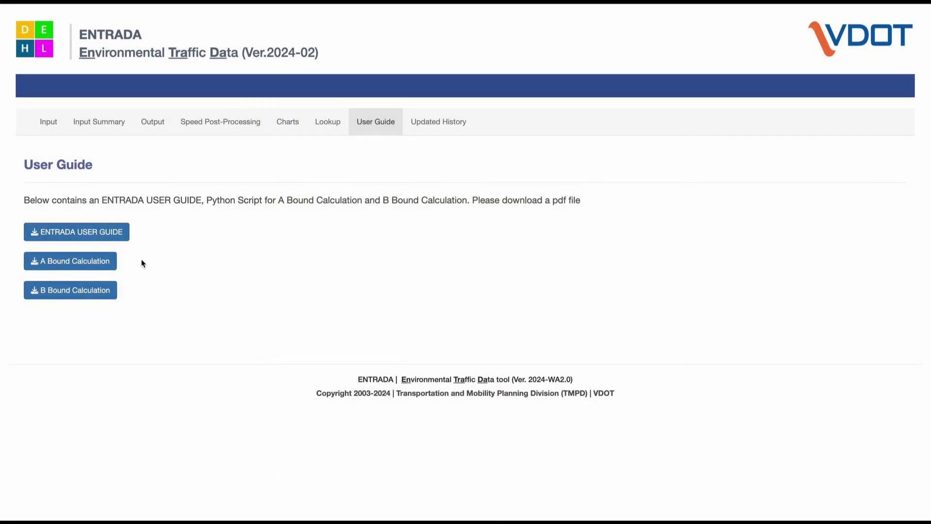
click(96, 259)
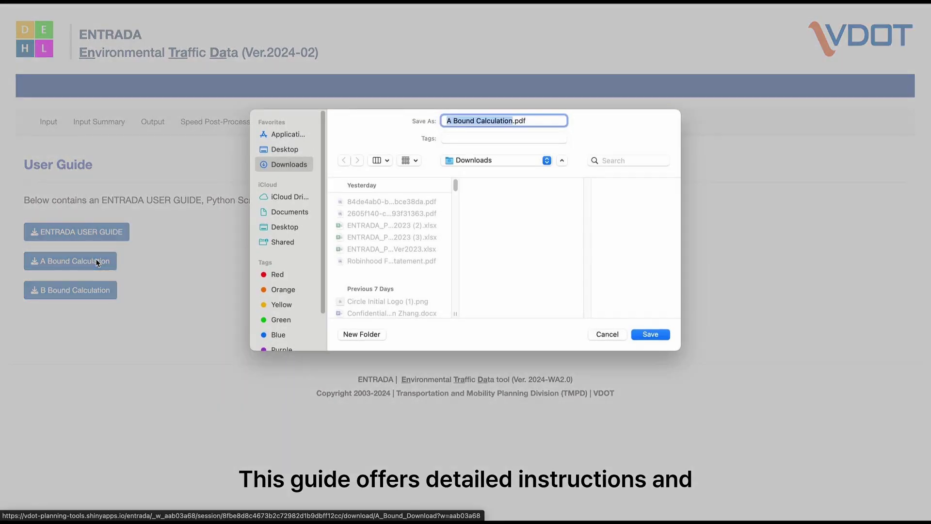
click(607, 334)
click(93, 295)
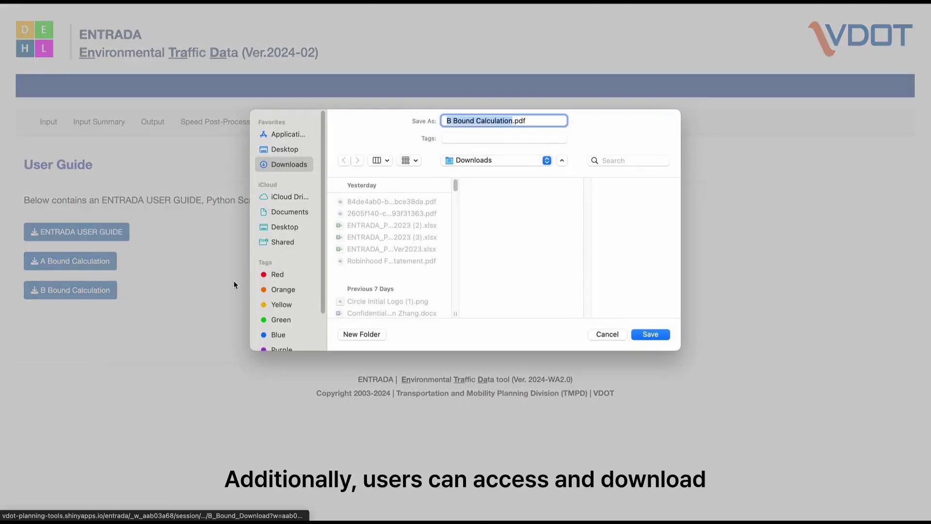
click(608, 335)
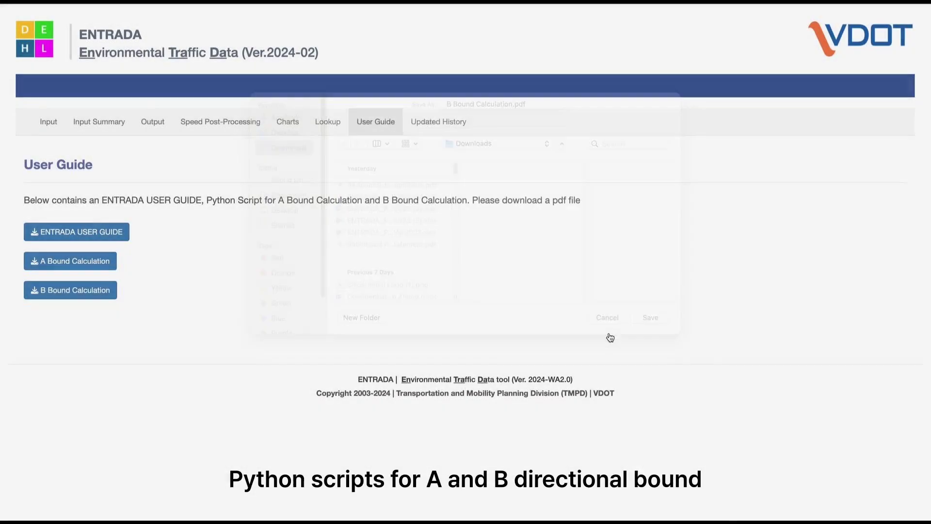